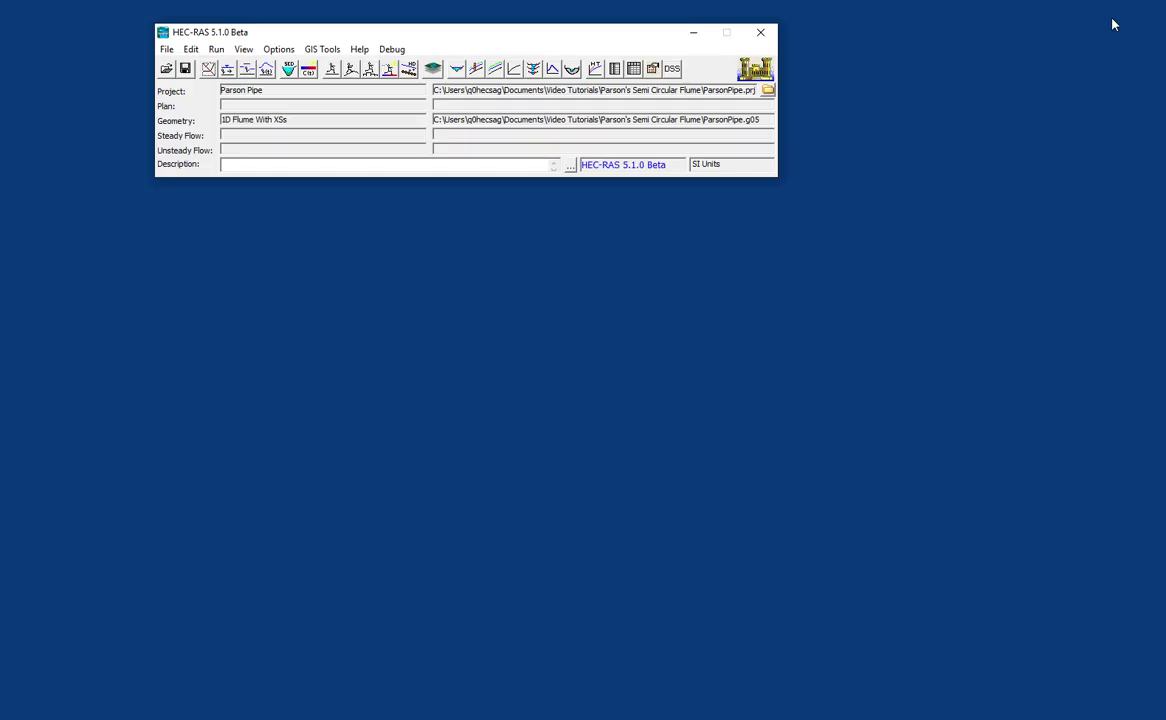
- From the geometry editor, save the geometry under the new title '2D Terrain of Experiment 1a'
click(209, 70)
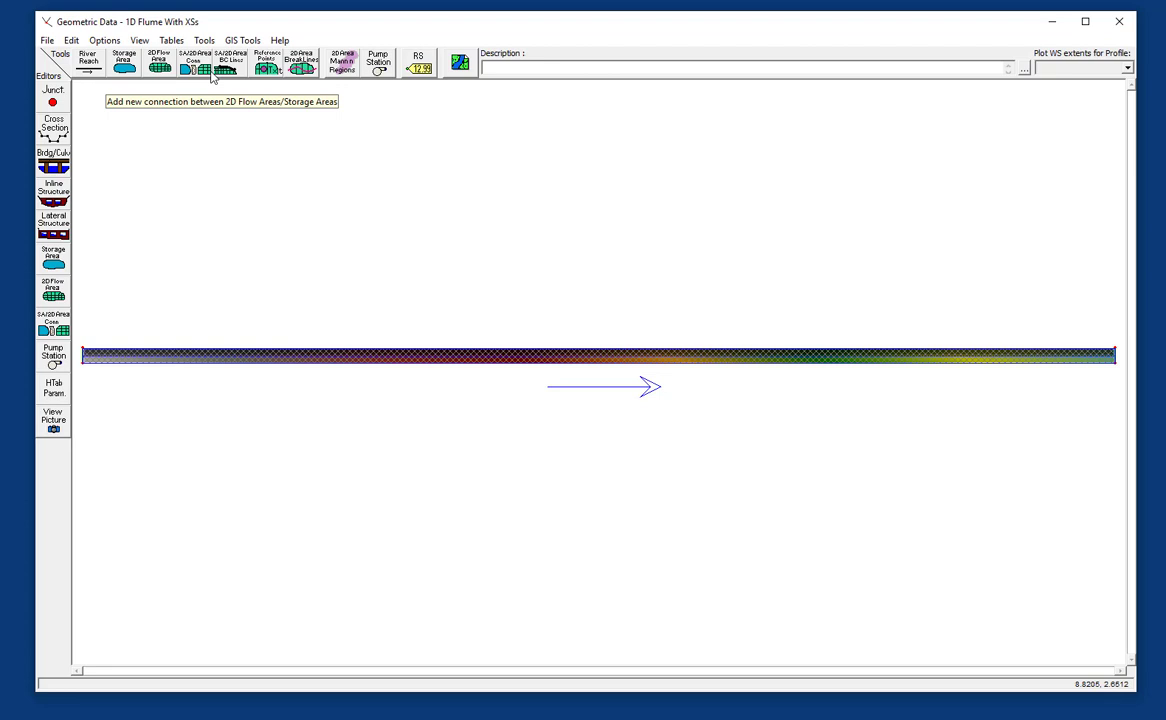
click(45, 42)
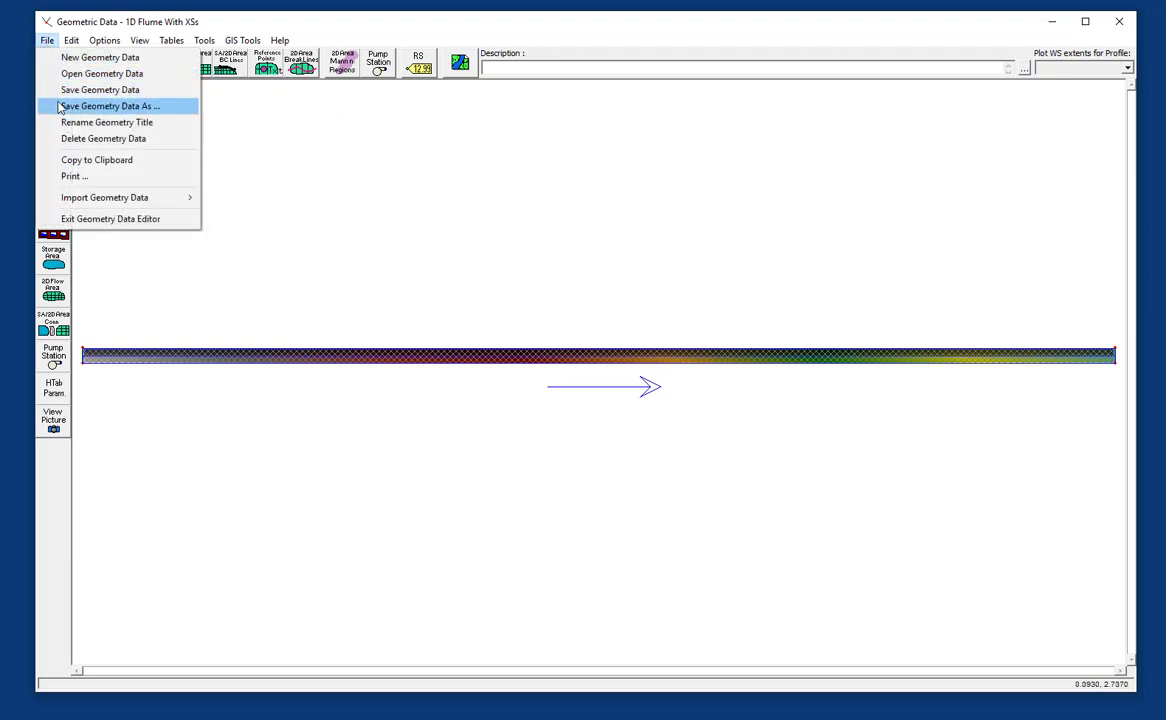
click(70, 106)
drag(627, 388, 474, 377)
text(2D Terrai)
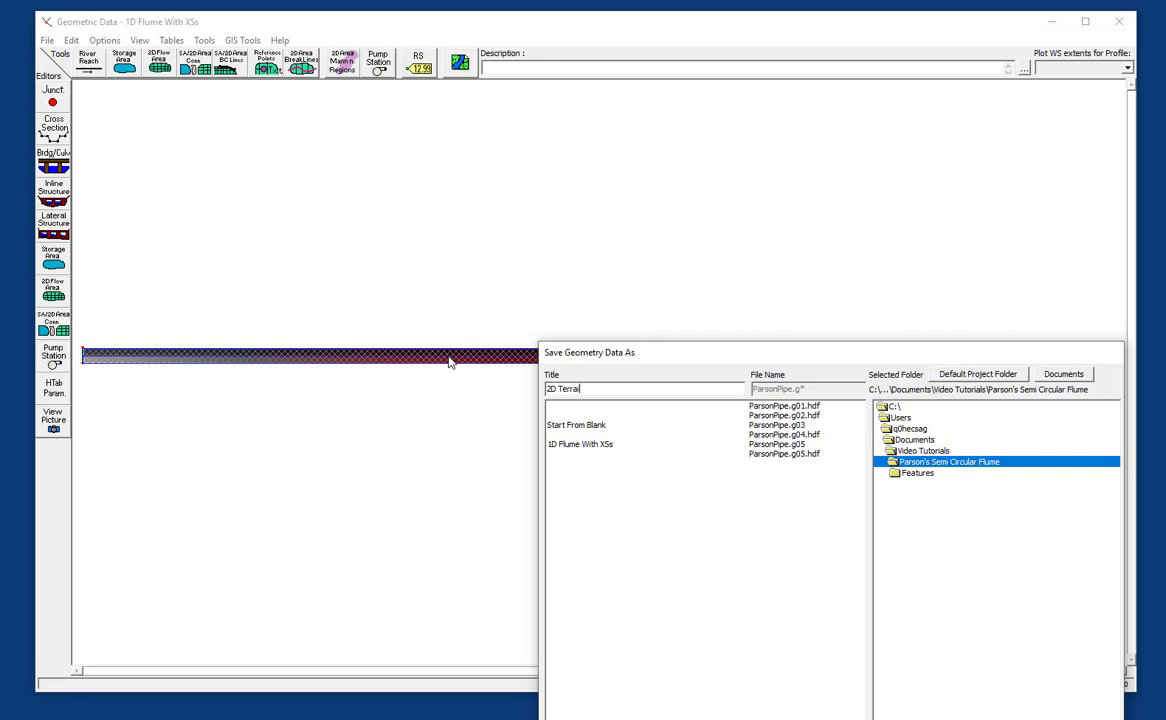
text(n of Experiment 1a)
- Confirm the new geometry title, then delete river Flume's Parson reach and approve the deletion
key(Return)
click(76, 41)
mouse_move(98, 131)
click(246, 128)
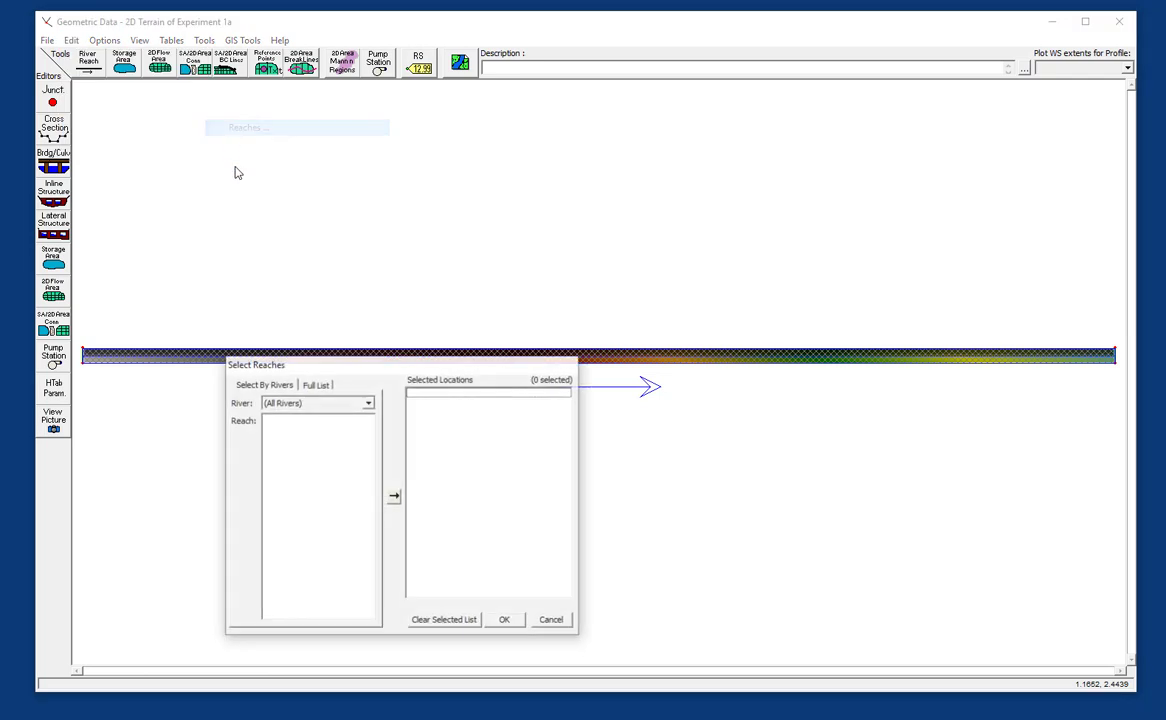
click(320, 404)
click(318, 425)
click(394, 497)
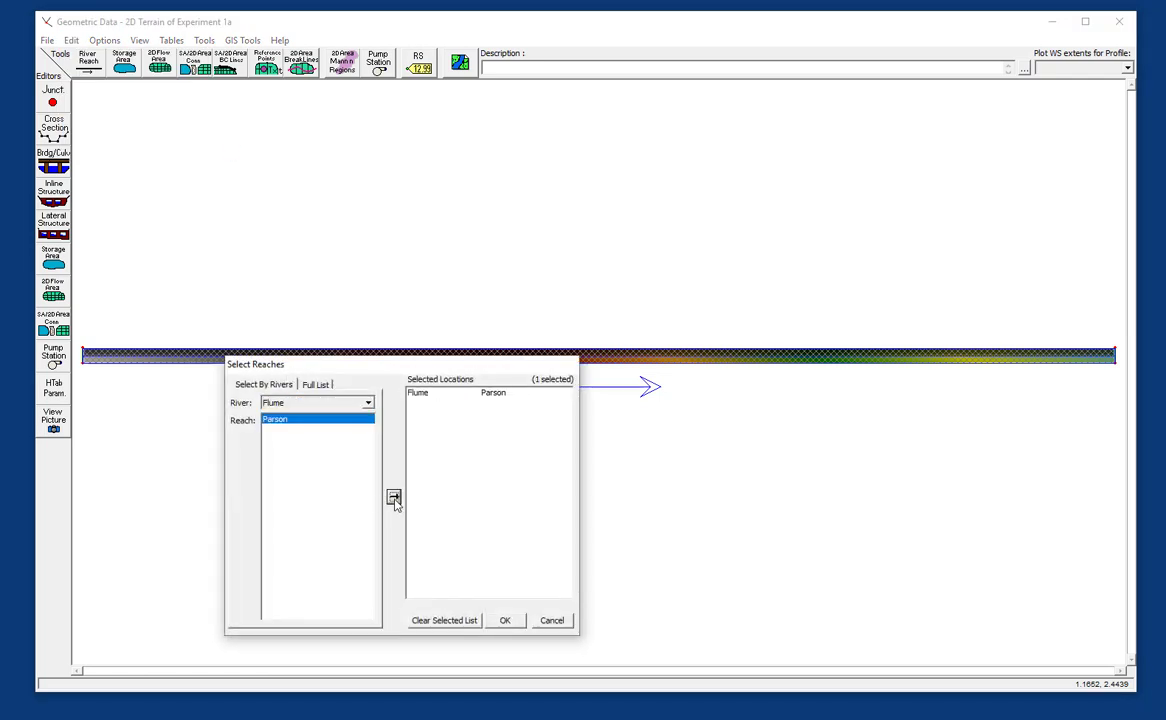
click(503, 622)
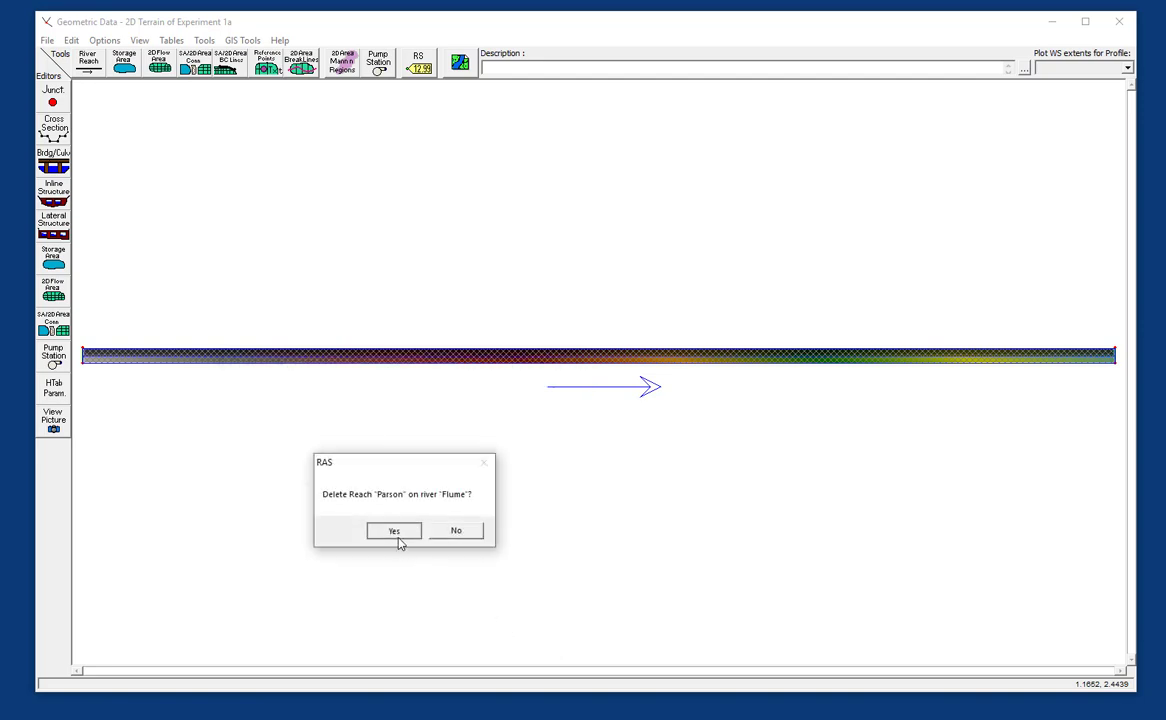
click(396, 535)
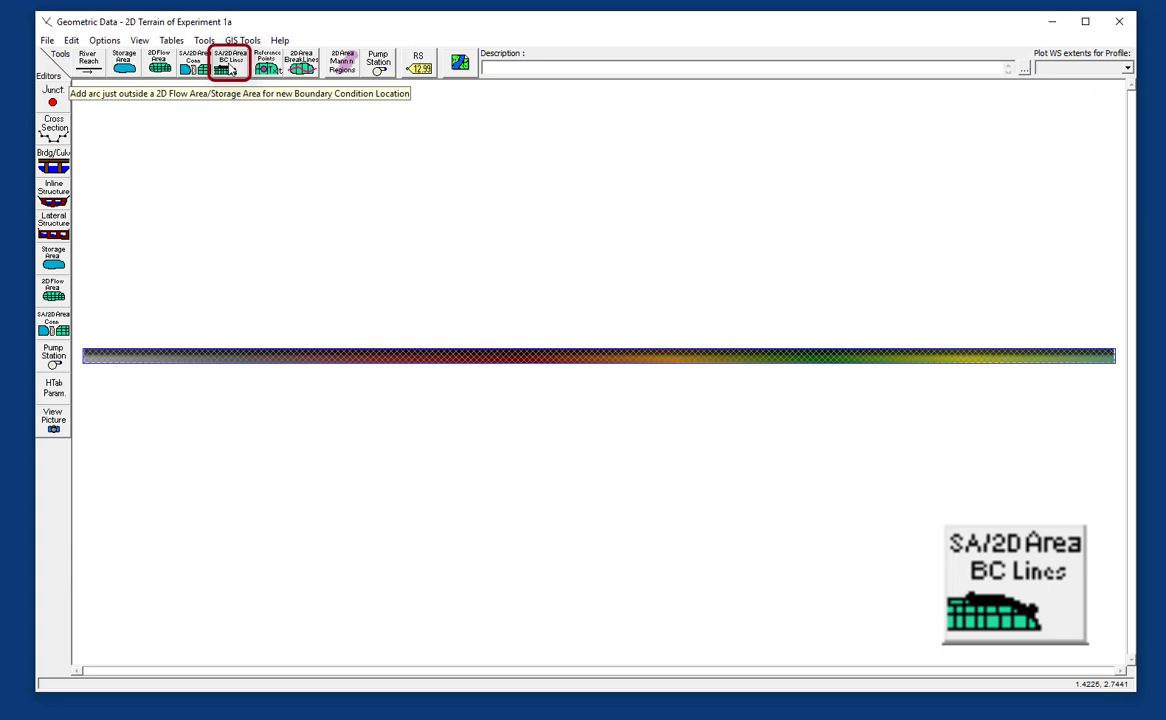
- Draw a boundary condition line named US up the flow area's left edge
click(230, 70)
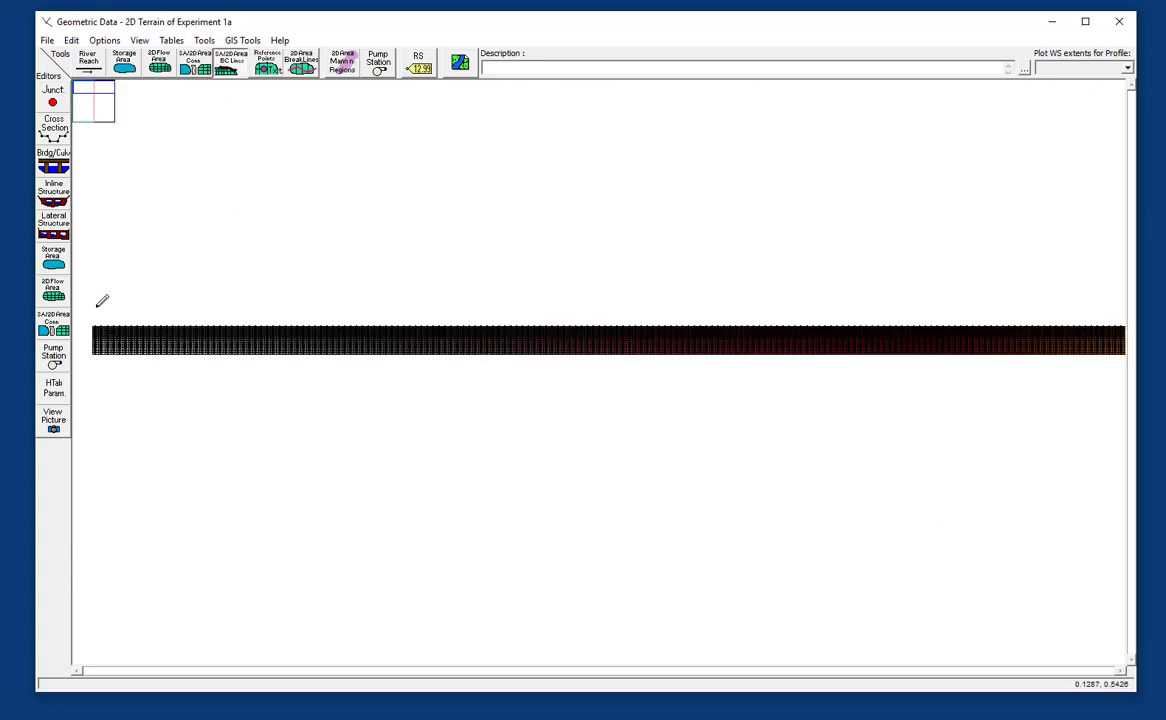
scroll(95, 300, up, 1)
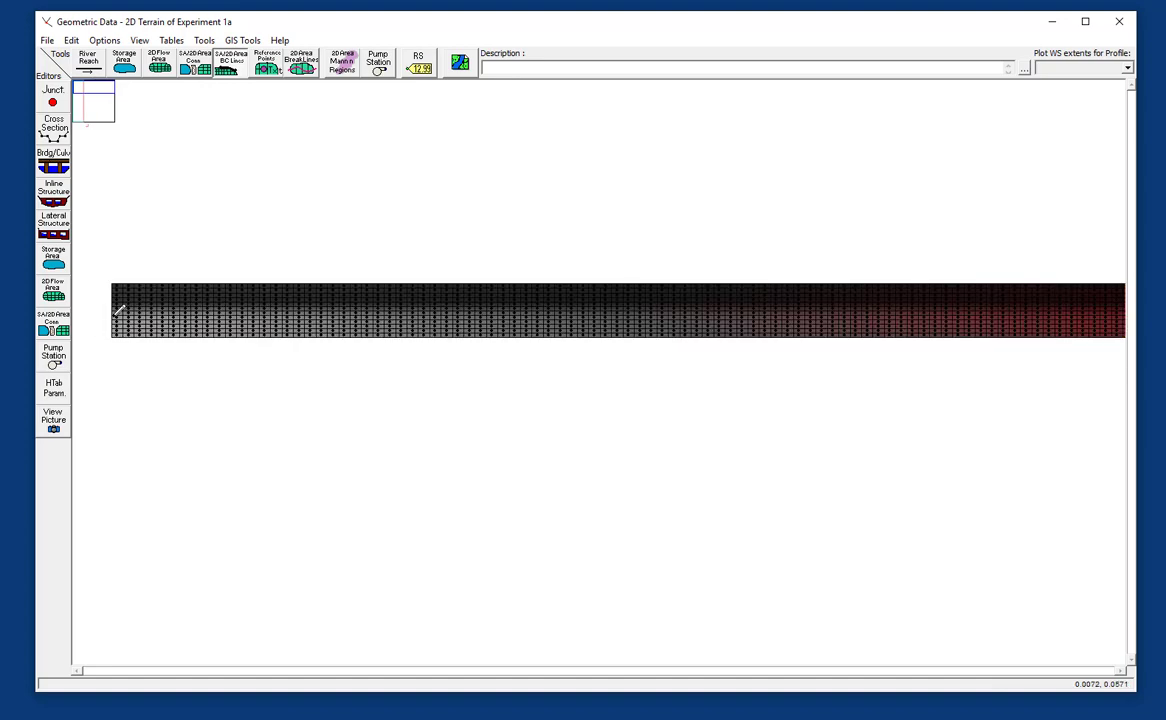
scroll(112, 282, up, 1)
scroll(150, 215, up, 2)
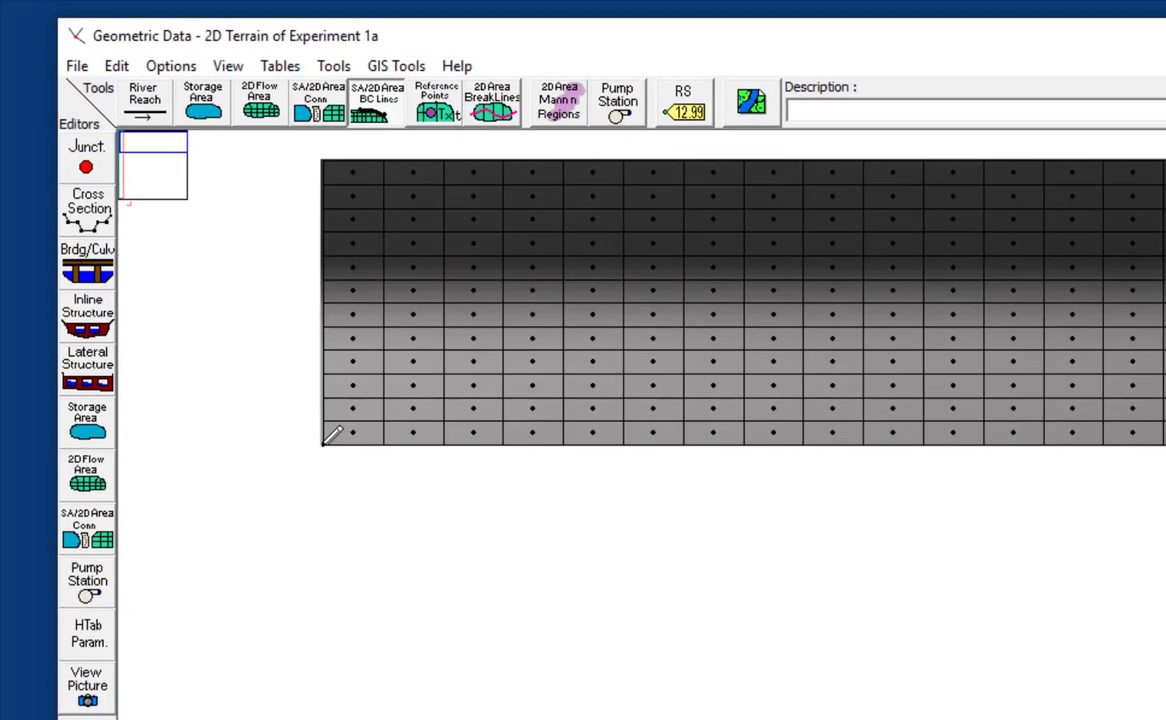
click(323, 443)
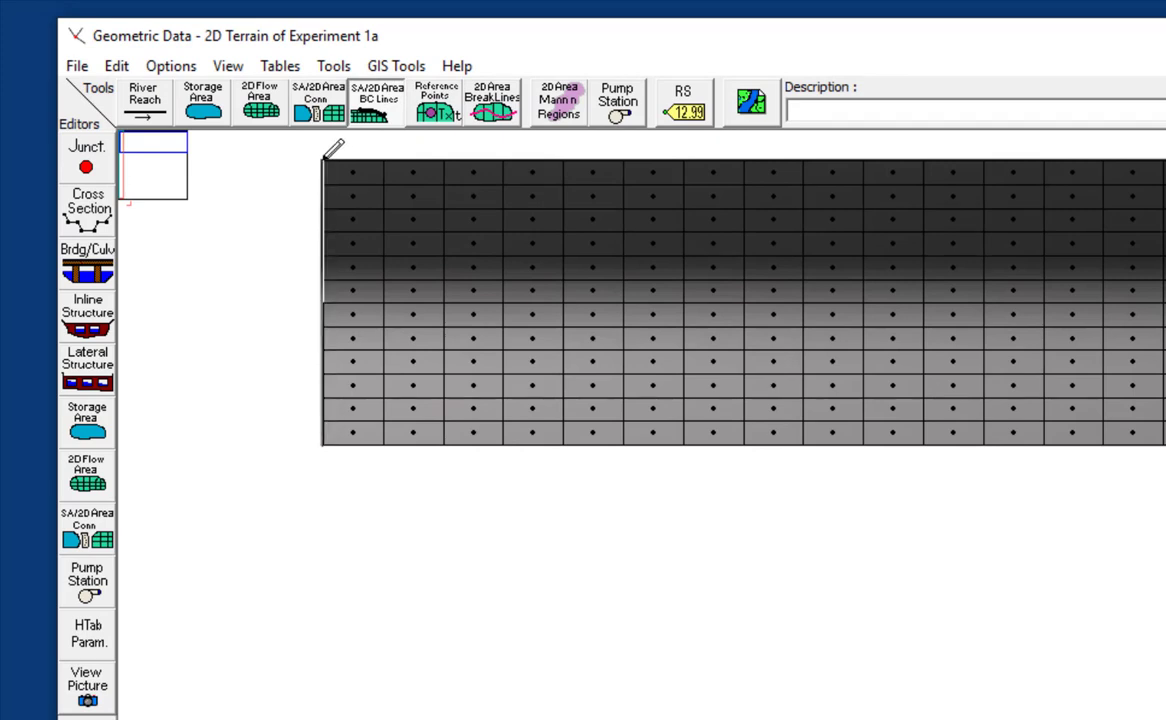
double_click(323, 158)
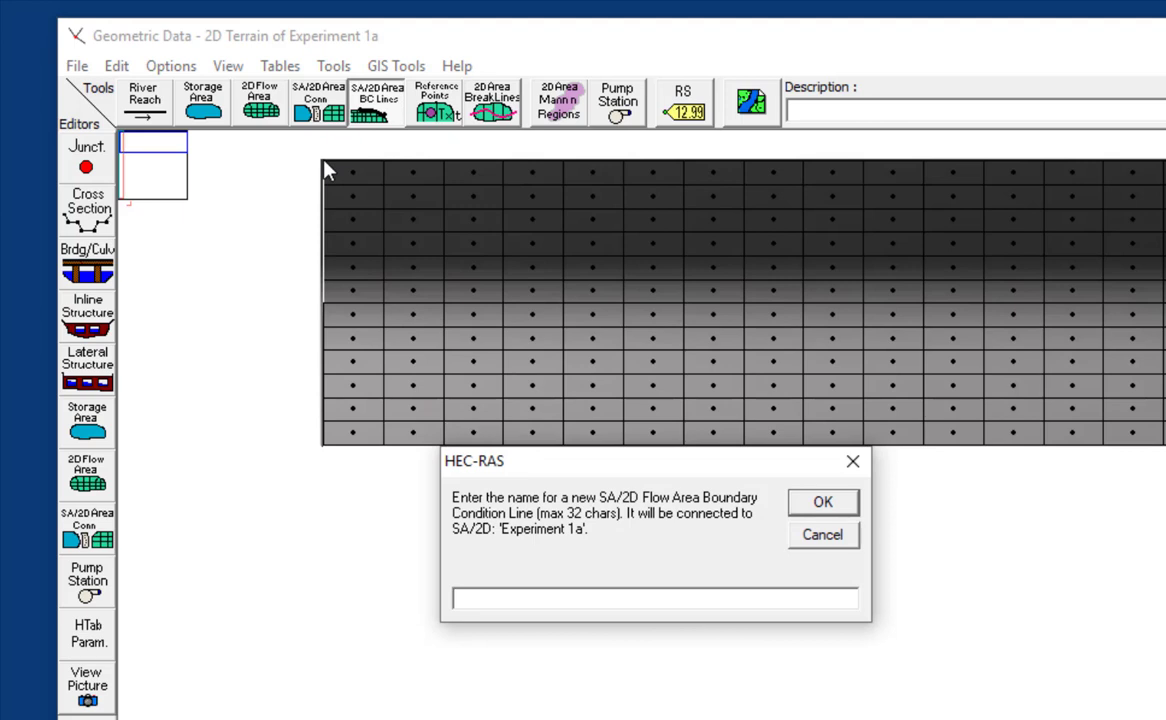
text(US)
click(822, 507)
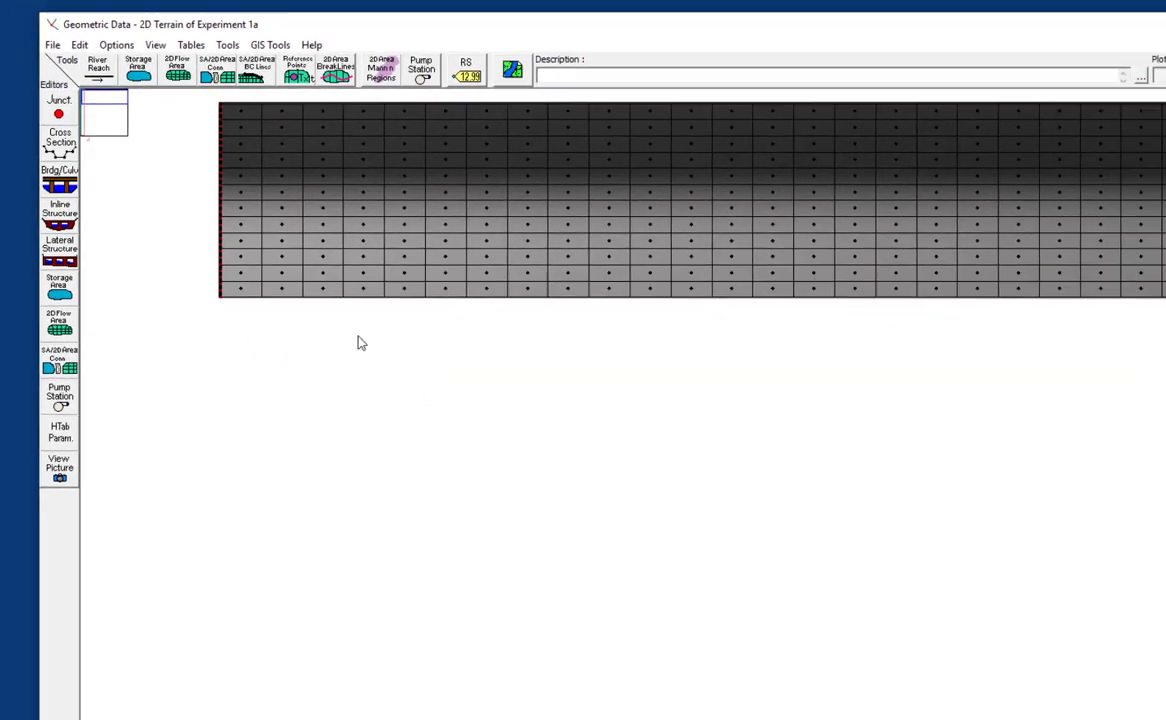
- Zoom to the flow area's right end and draw a boundary line named DS across it
right_click(523, 497)
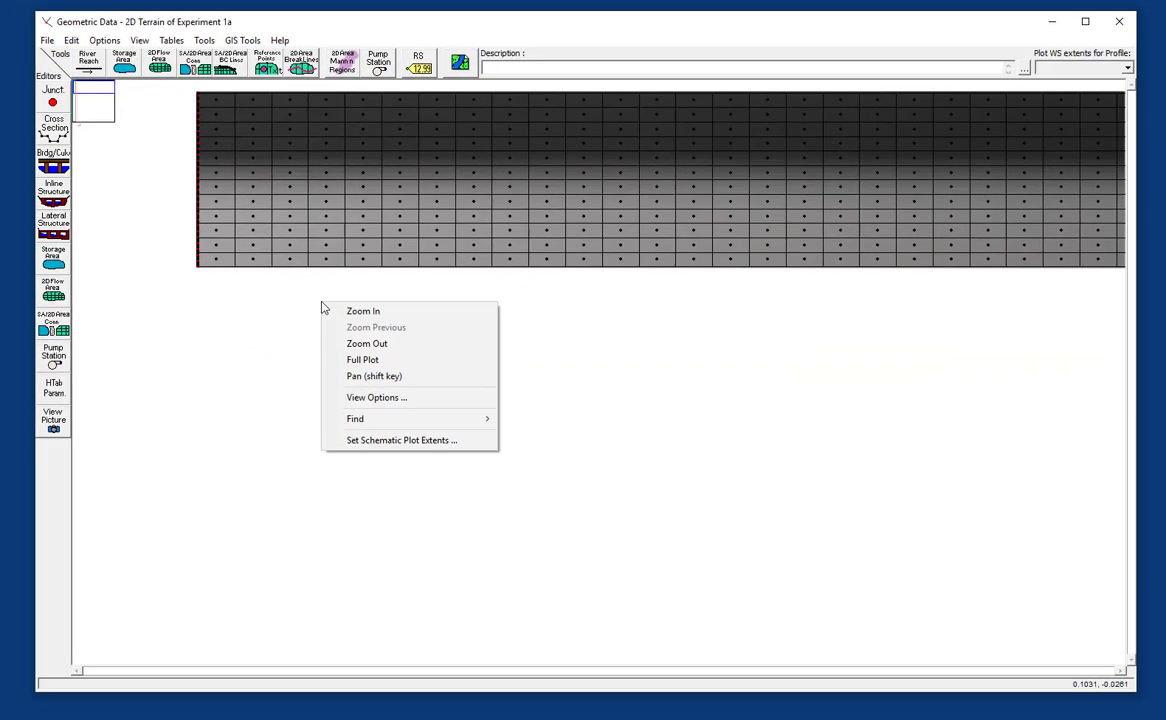
click(378, 370)
right_click(820, 328)
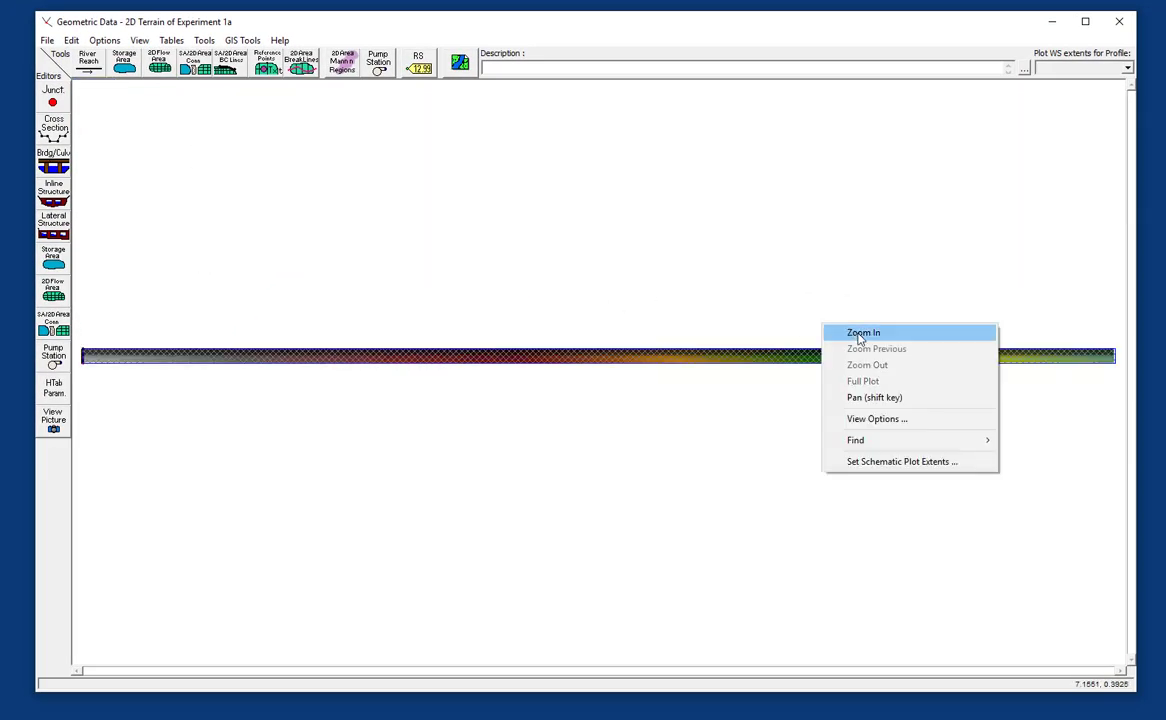
click(858, 338)
drag(1100, 340, 1122, 388)
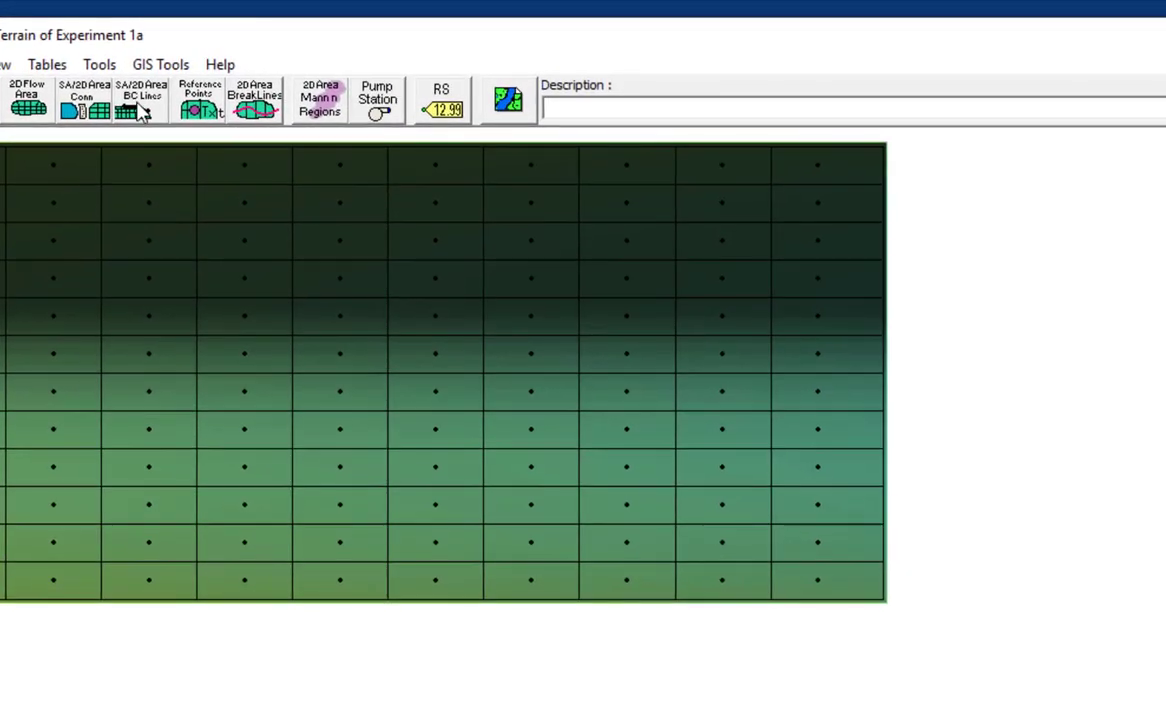
click(230, 63)
click(886, 598)
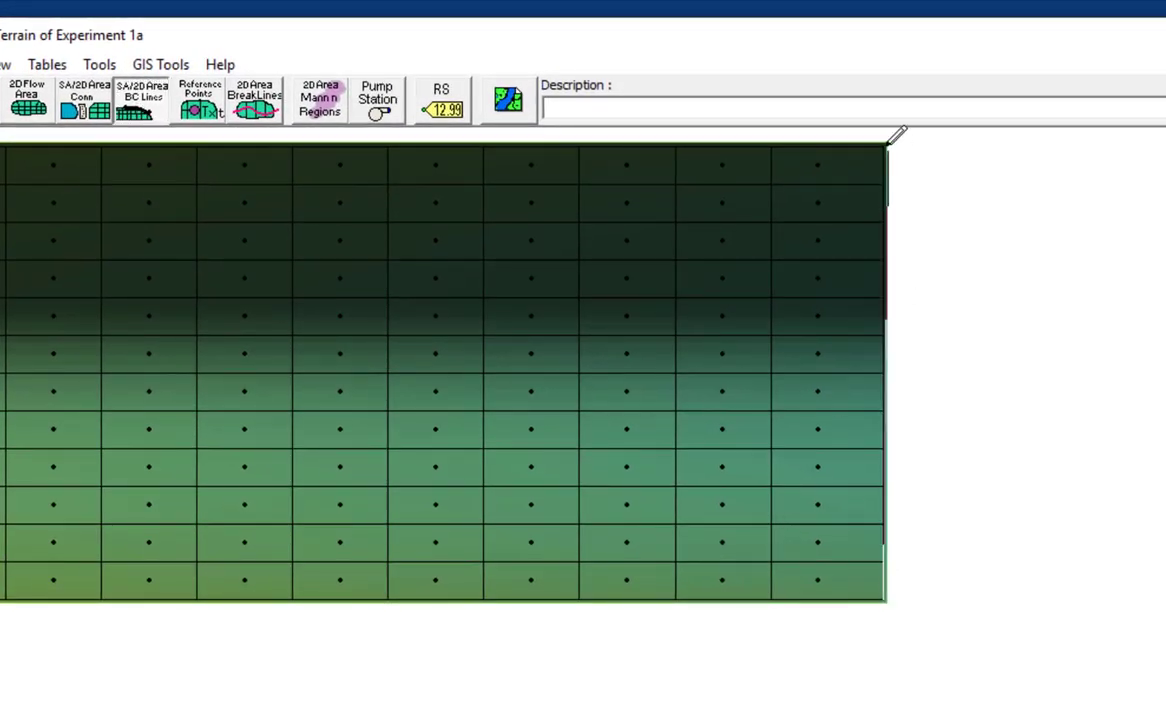
double_click(888, 150)
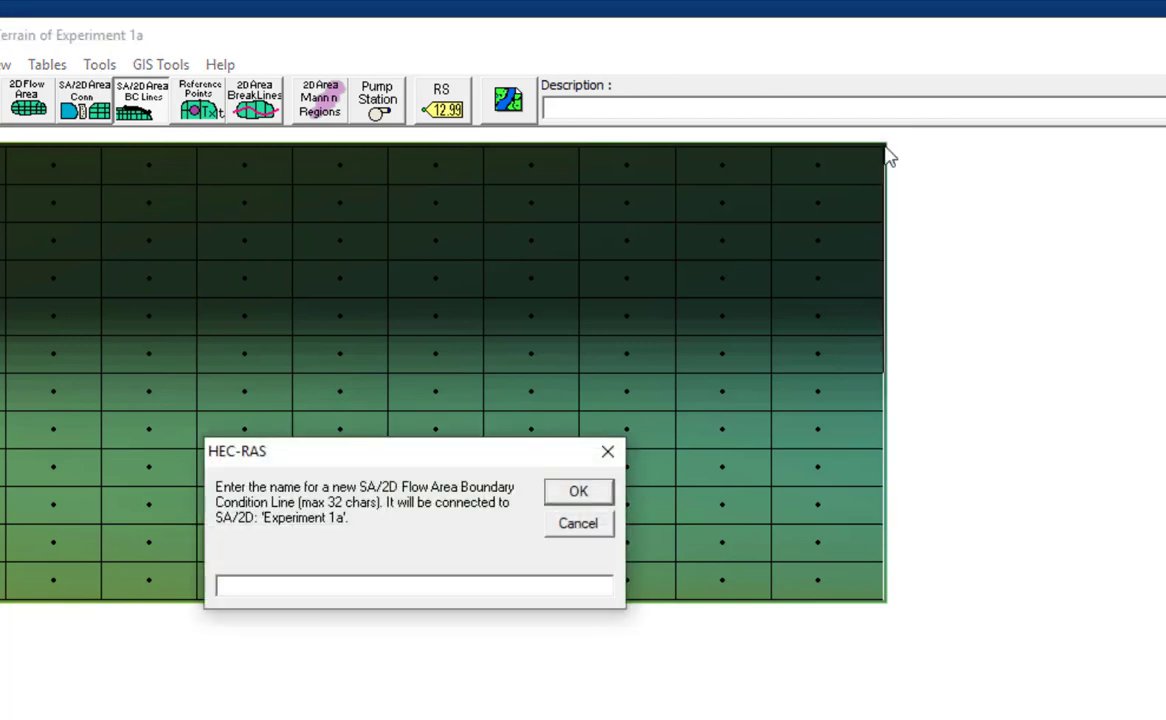
text(DS)
key(Return)
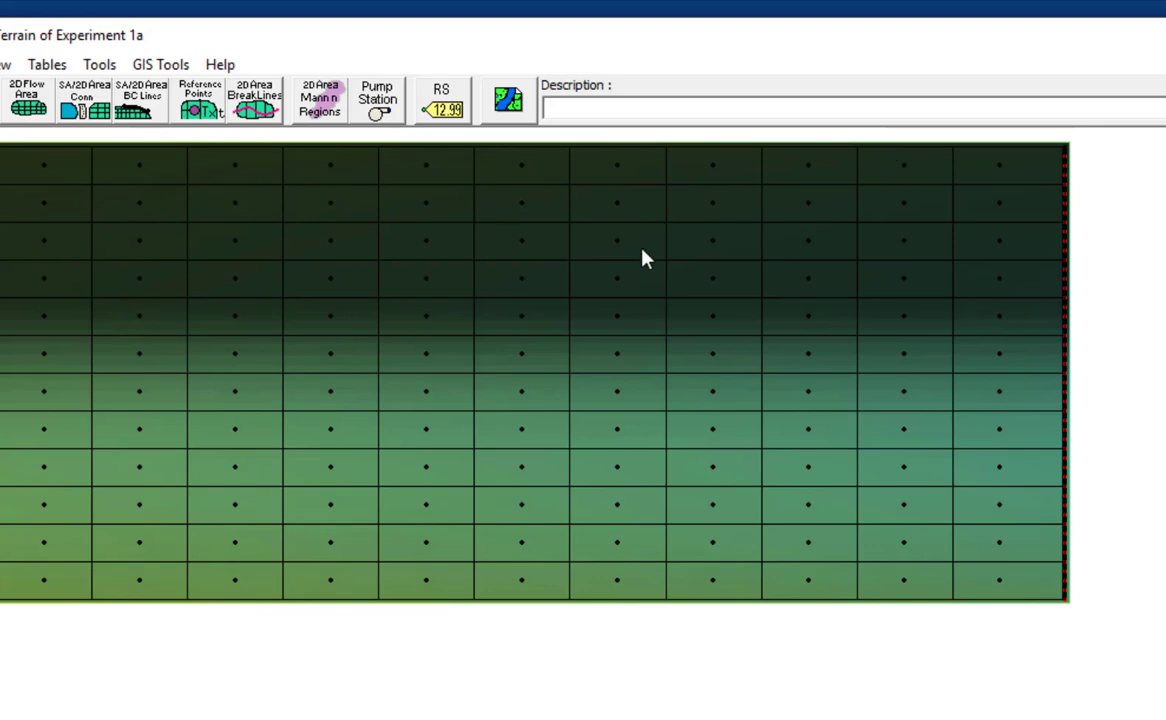
- In the BC line coordinates table, paste exact US coordinates (x 0.0025, y 0.002–0.144) and round DS's
click(99, 65)
mouse_move(157, 70)
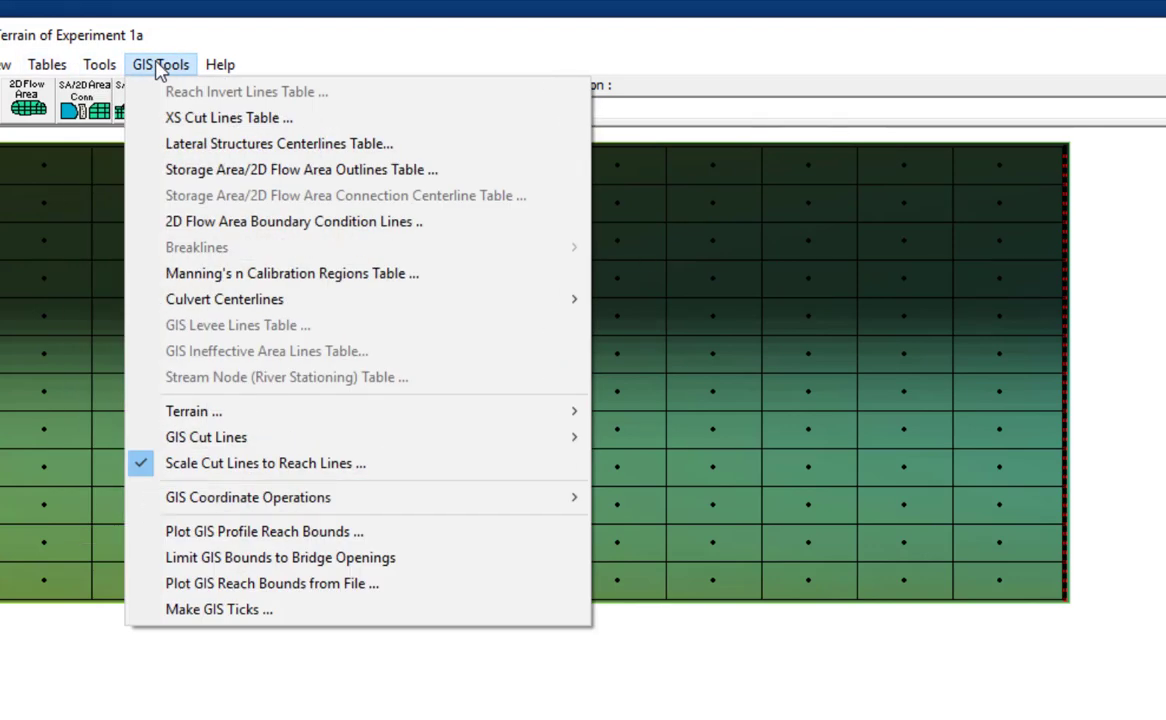
click(187, 231)
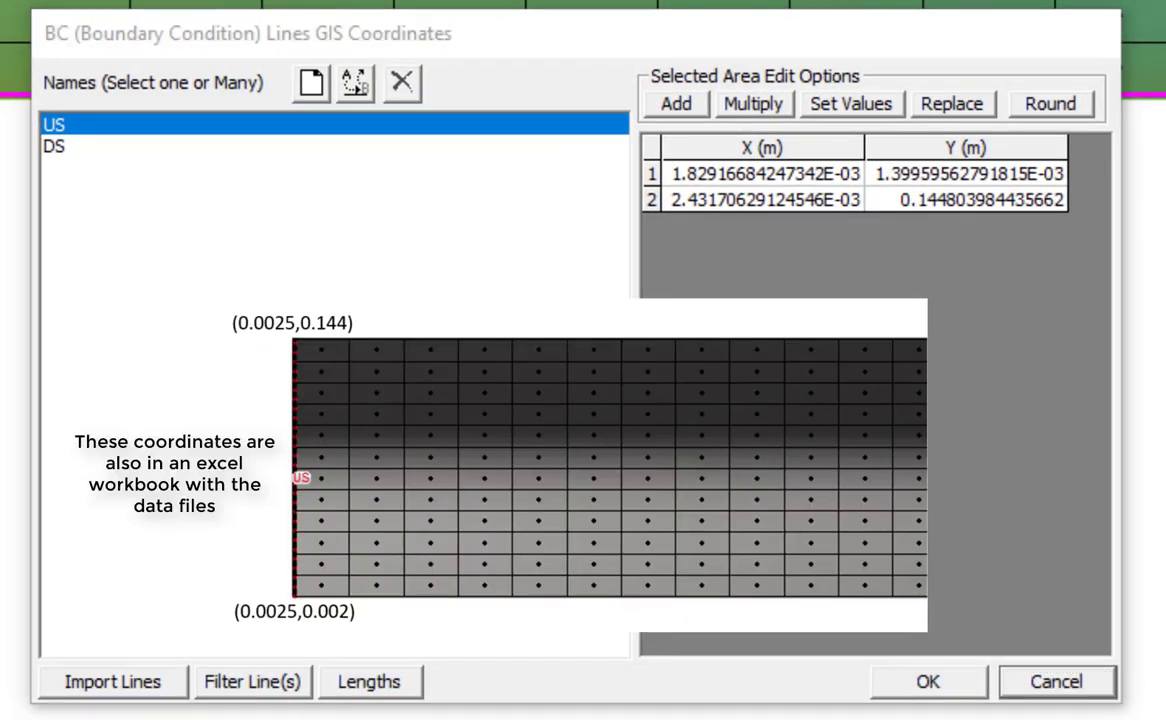
drag(833, 176, 903, 206)
text(0.0025	0.002 0.0025	0.144)
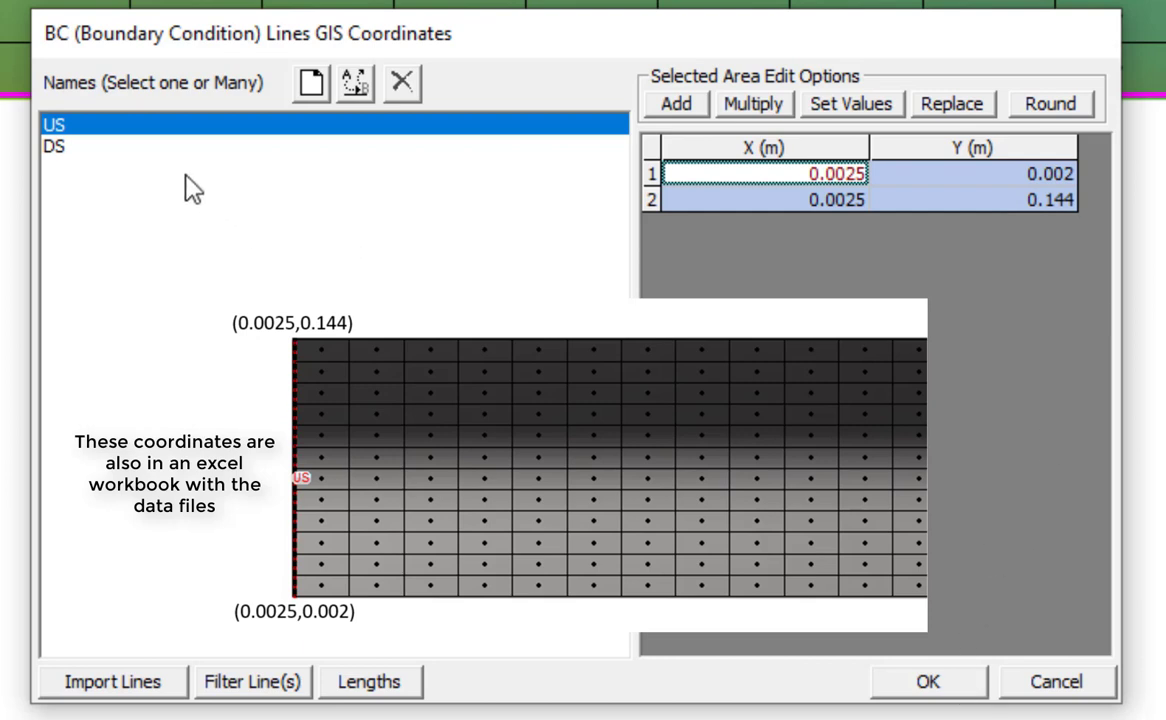
click(158, 147)
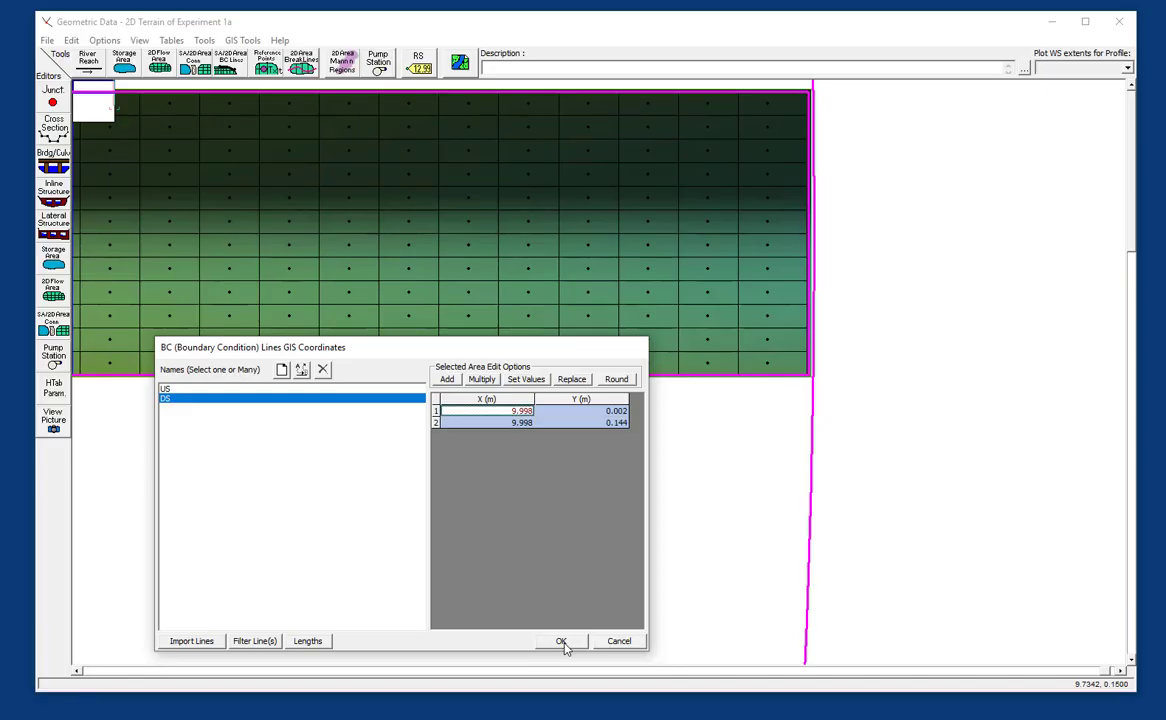
click(928, 681)
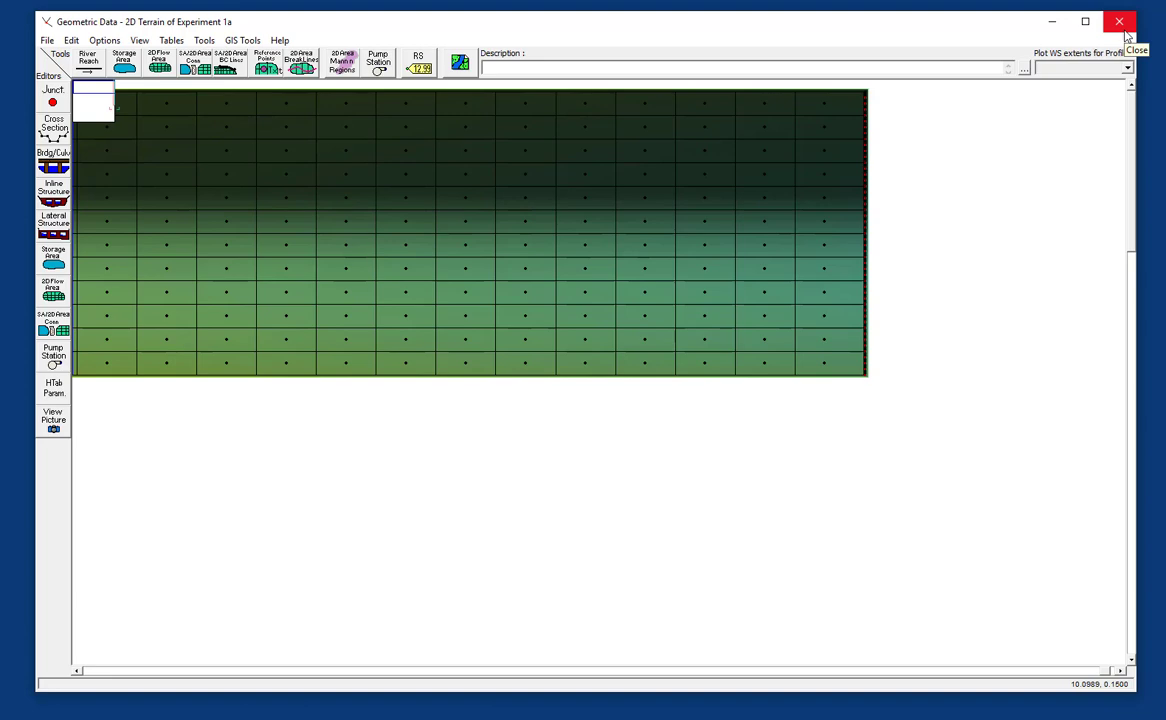
- Close the geometry editor and open the Unsteady Flow Data editor from the Edit menu
click(1125, 31)
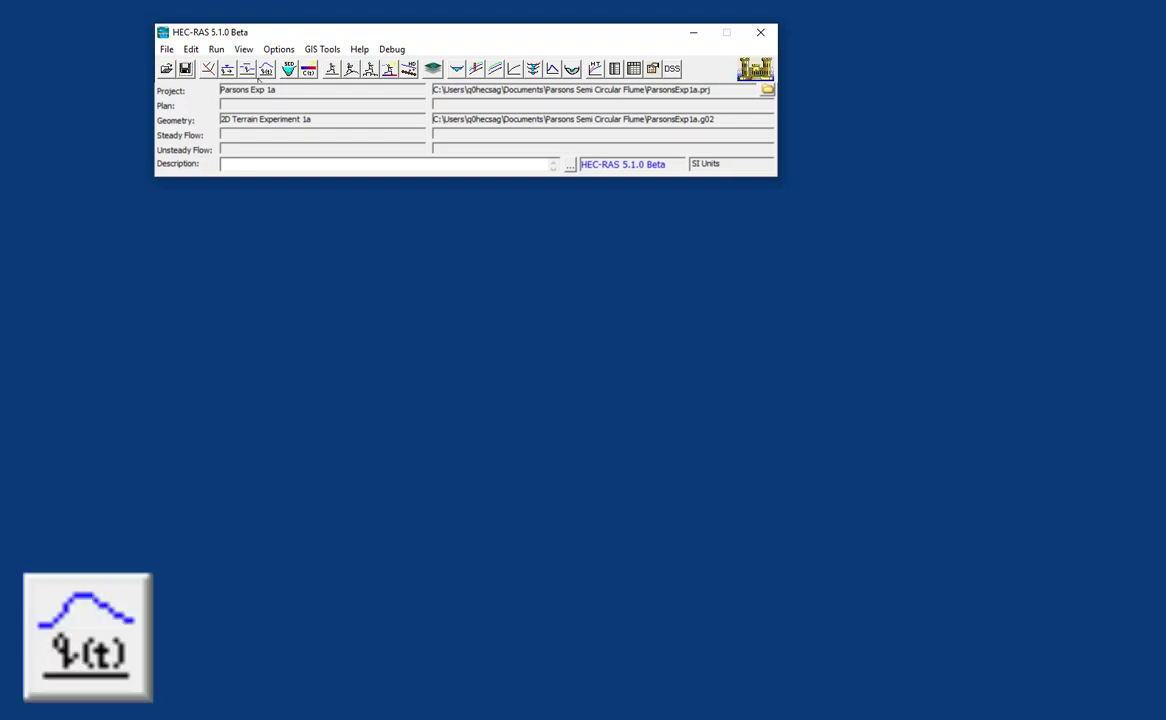
click(190, 50)
click(268, 70)
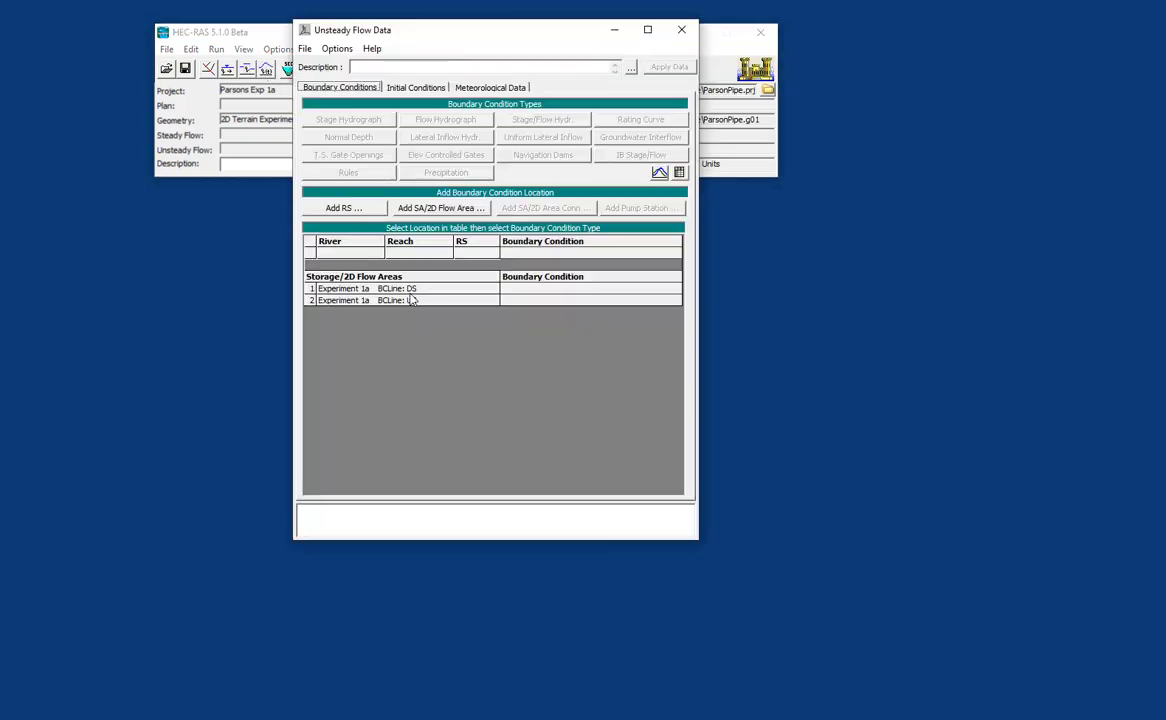
- Give BCLine DS a Normal Depth boundary with friction slope 0.1857
click(535, 292)
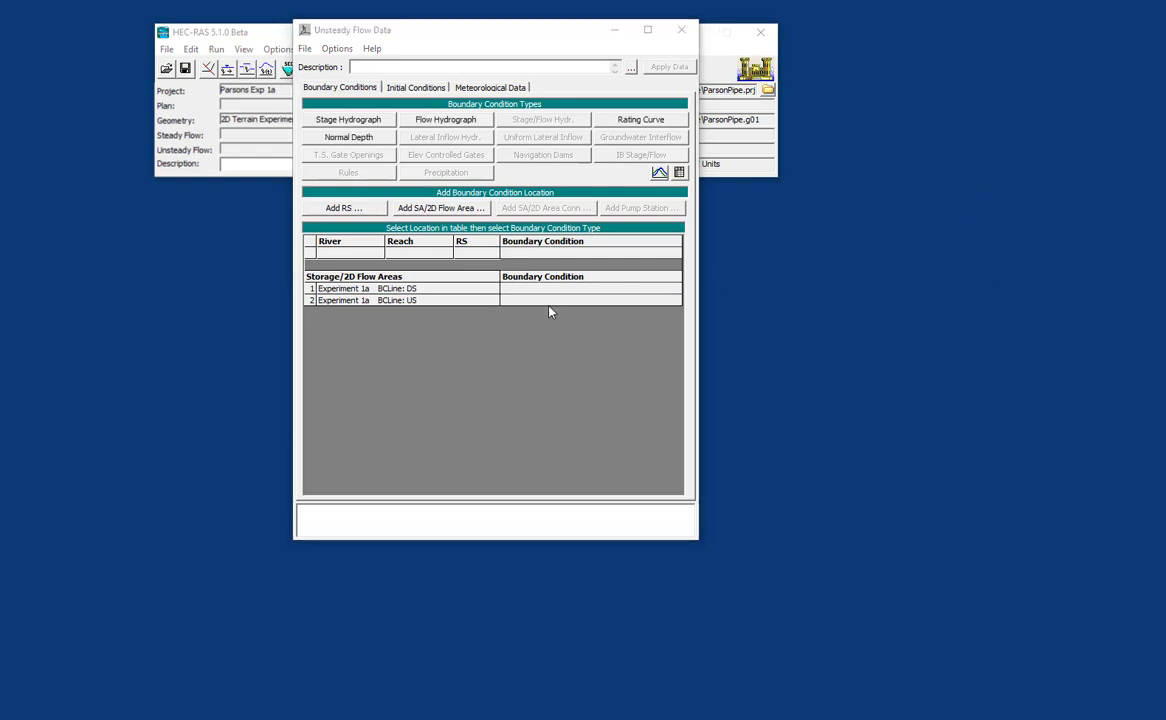
click(549, 289)
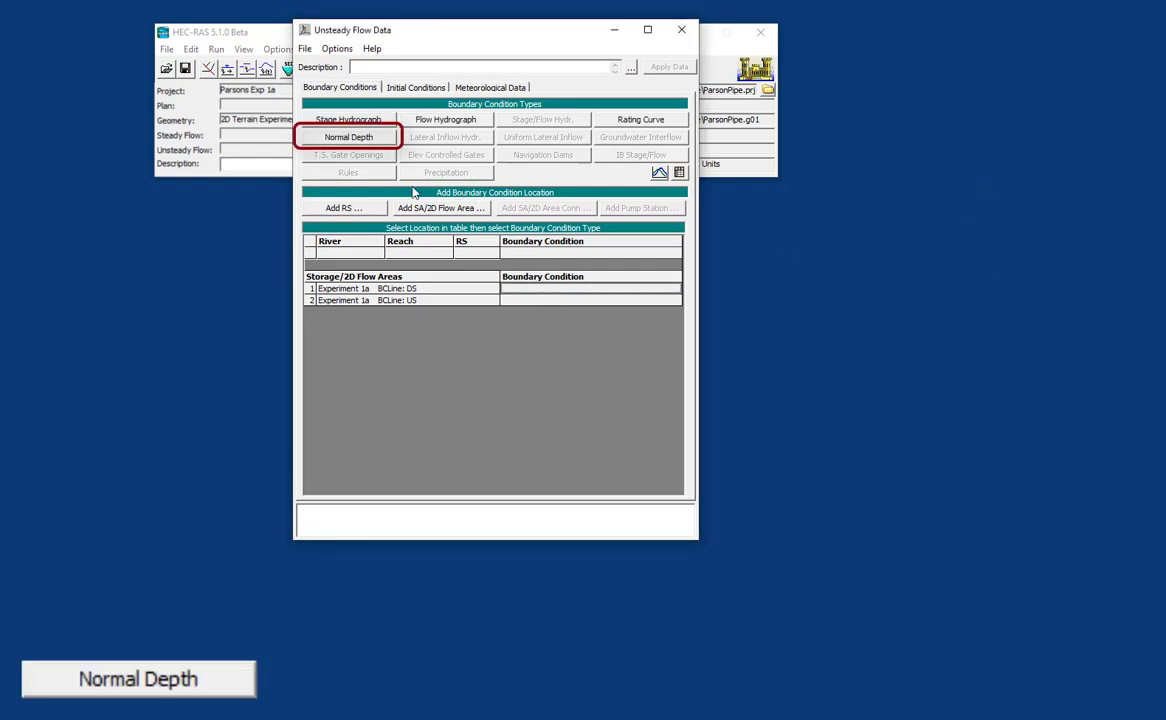
click(372, 139)
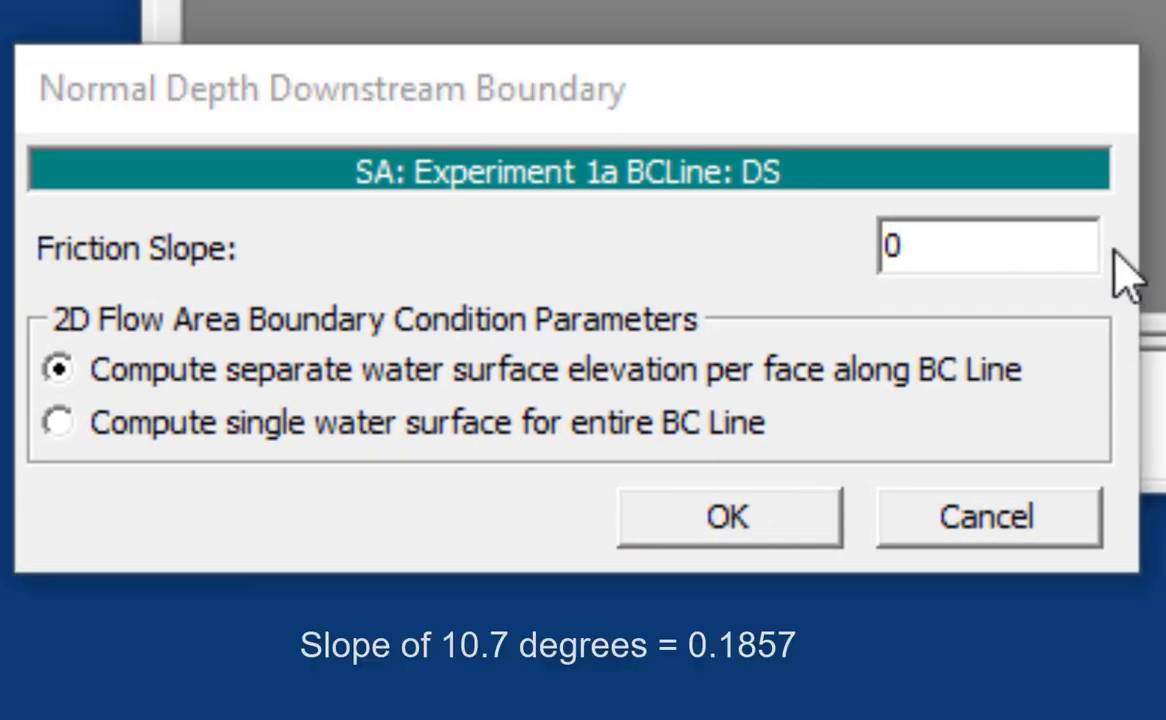
click(783, 237)
text(0.1857)
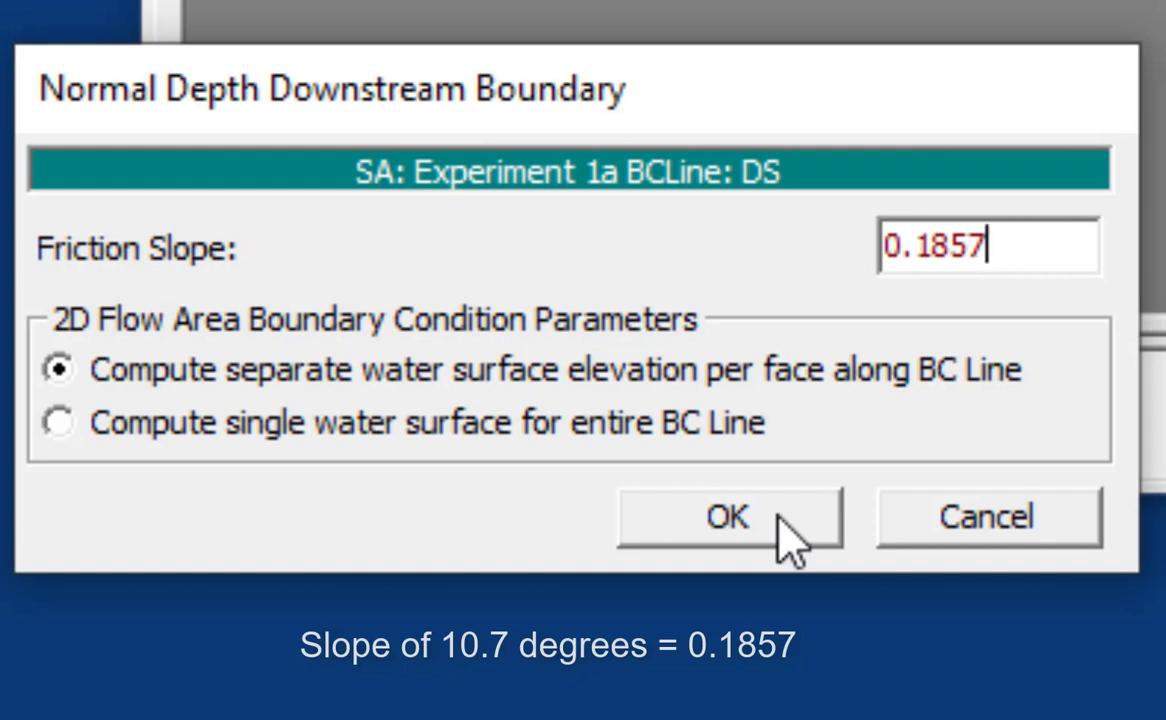
click(788, 540)
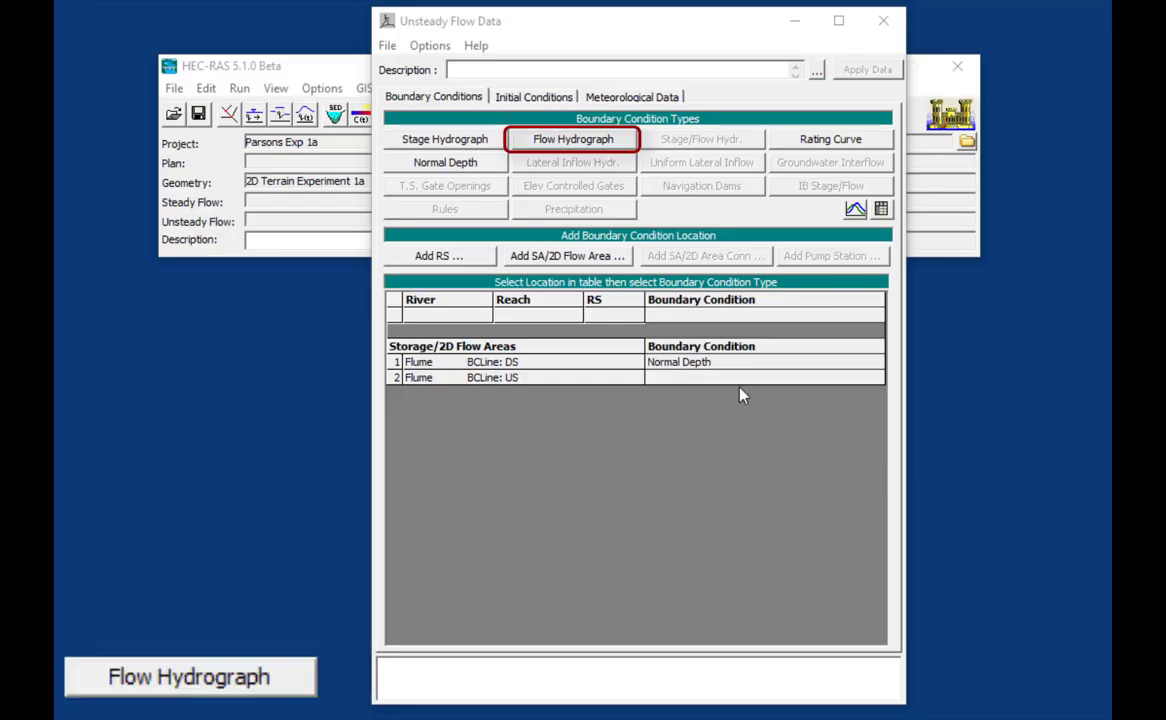
- Give BCLine US a flow hydrograph of 1.89 in rows 1 and 100, interpolating the rows between
click(605, 148)
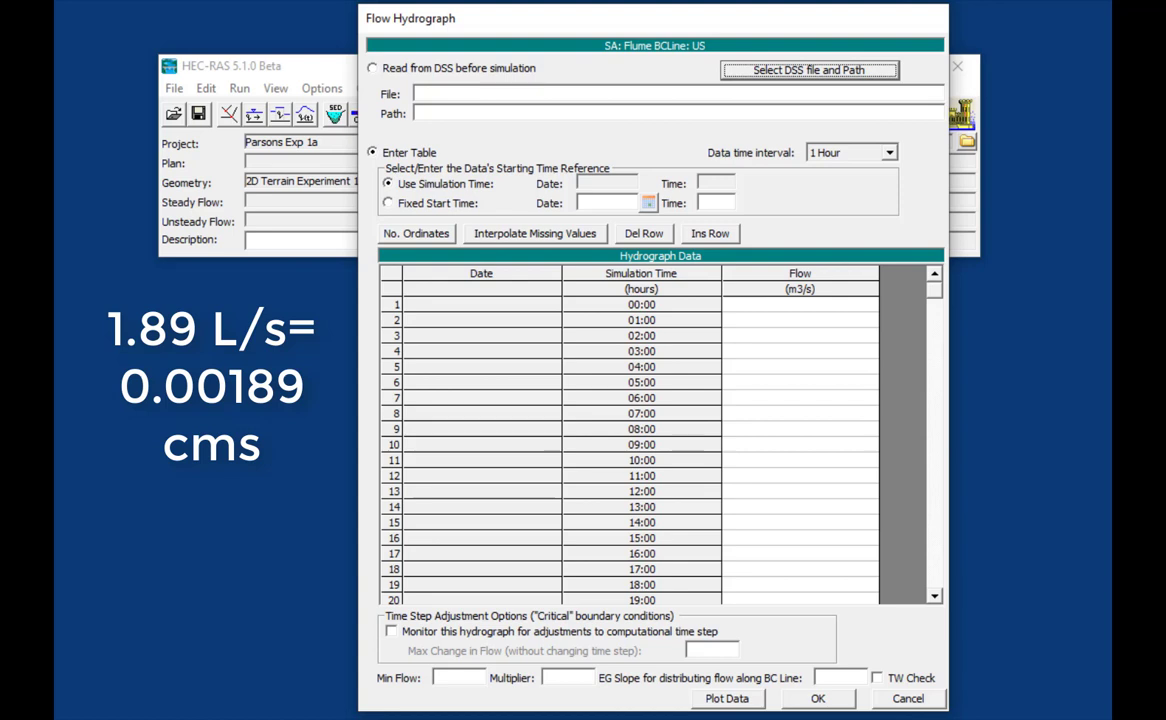
click(854, 309)
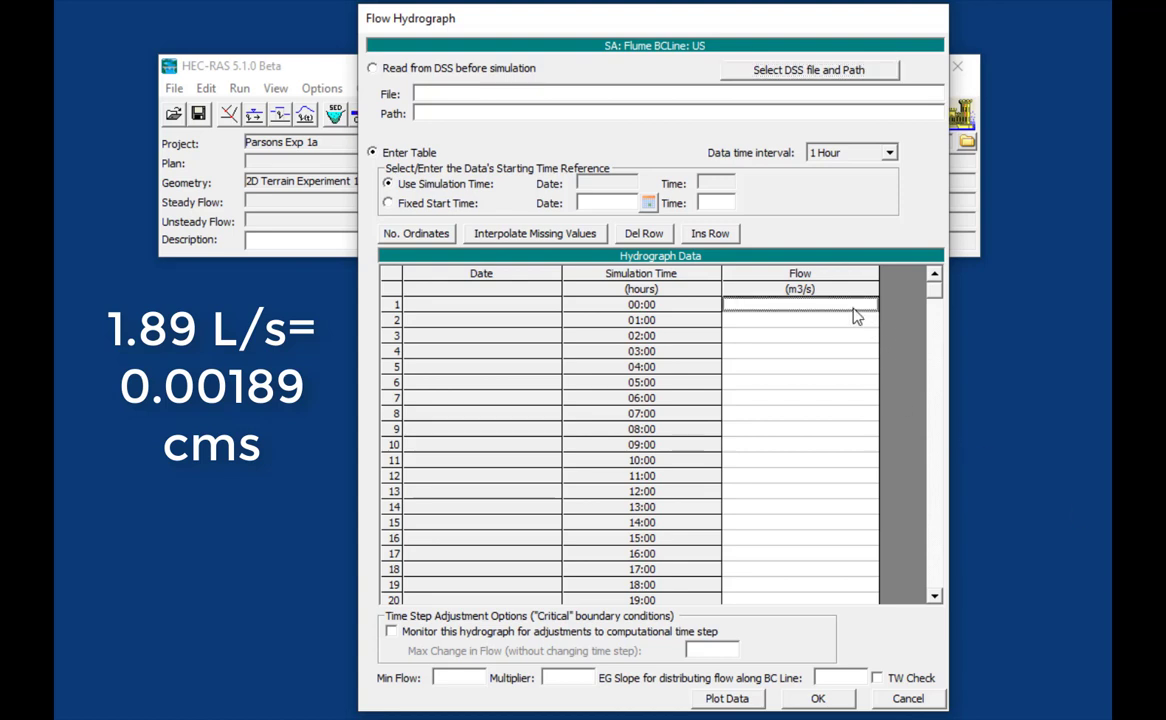
text(1.89)
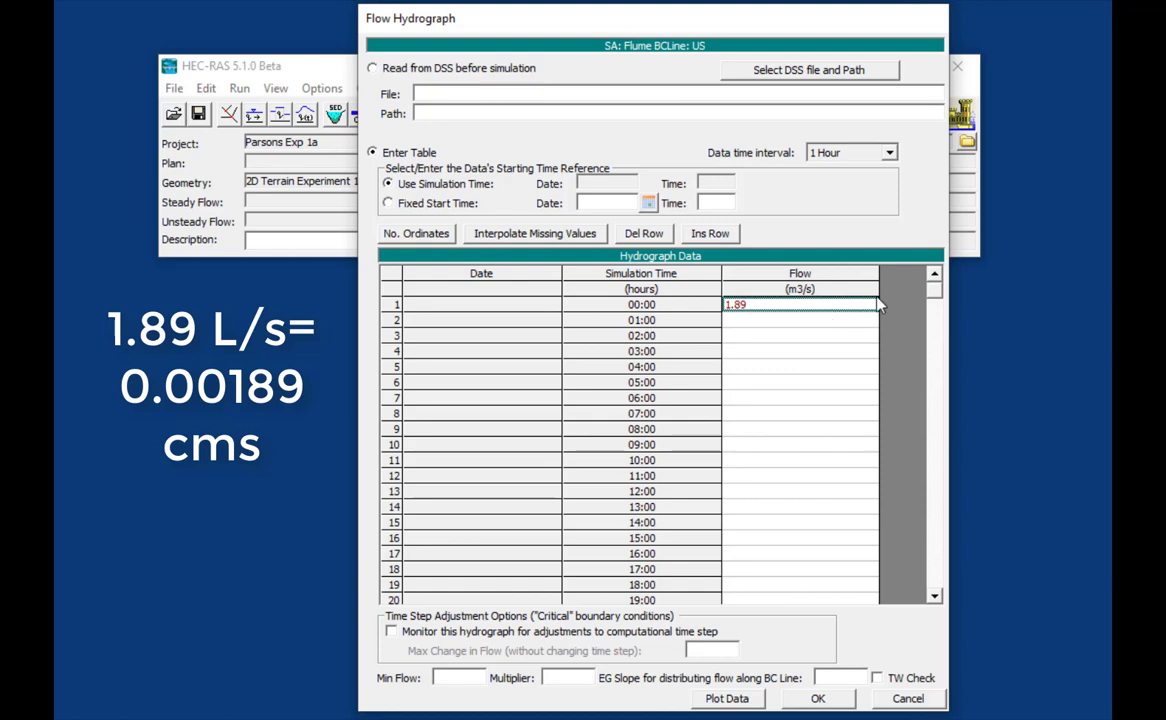
drag(935, 297, 940, 617)
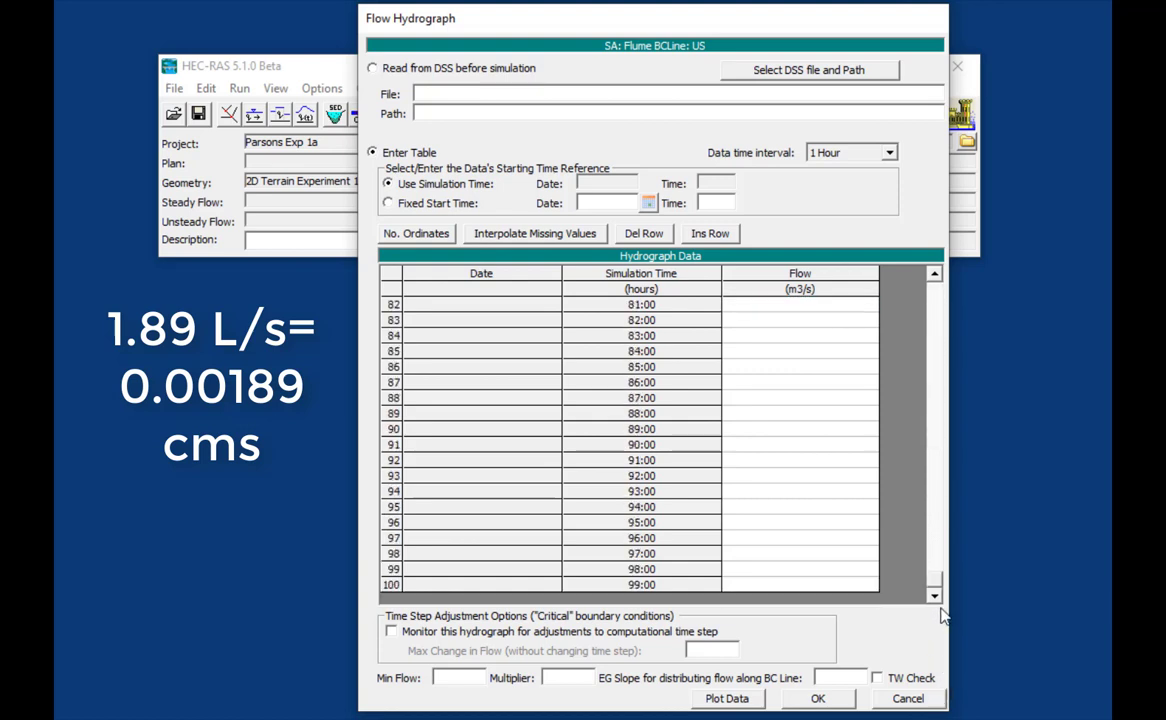
click(803, 588)
text(1.89)
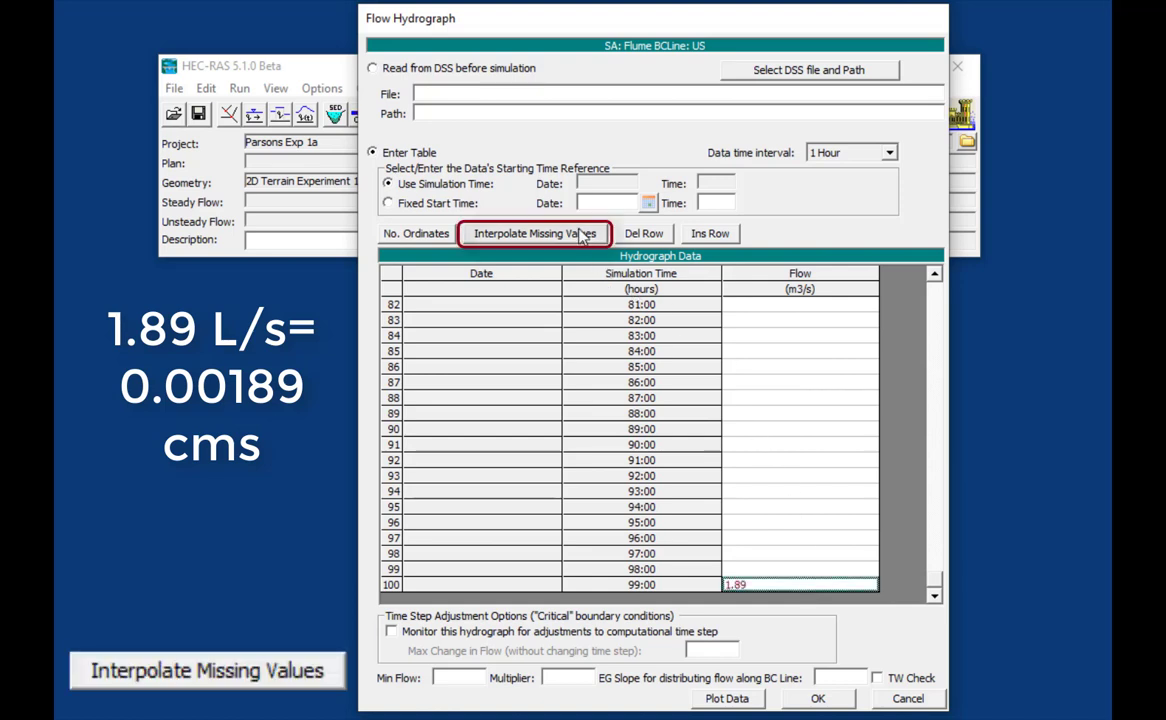
click(576, 235)
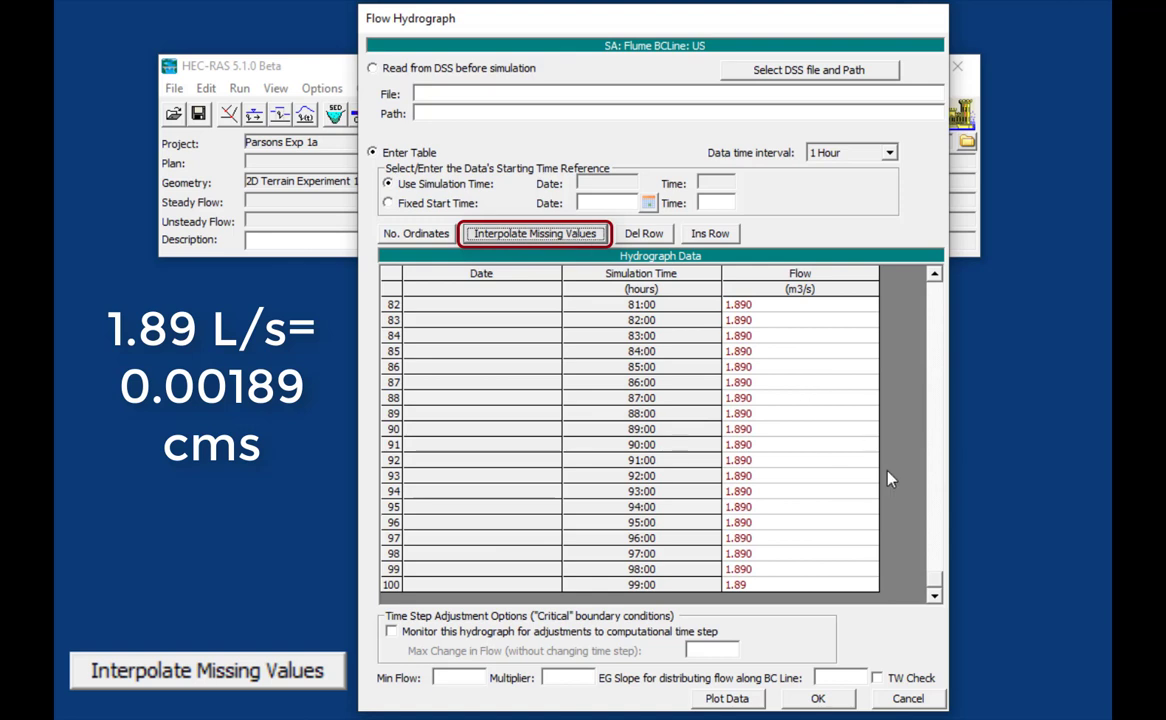
drag(938, 588, 874, 220)
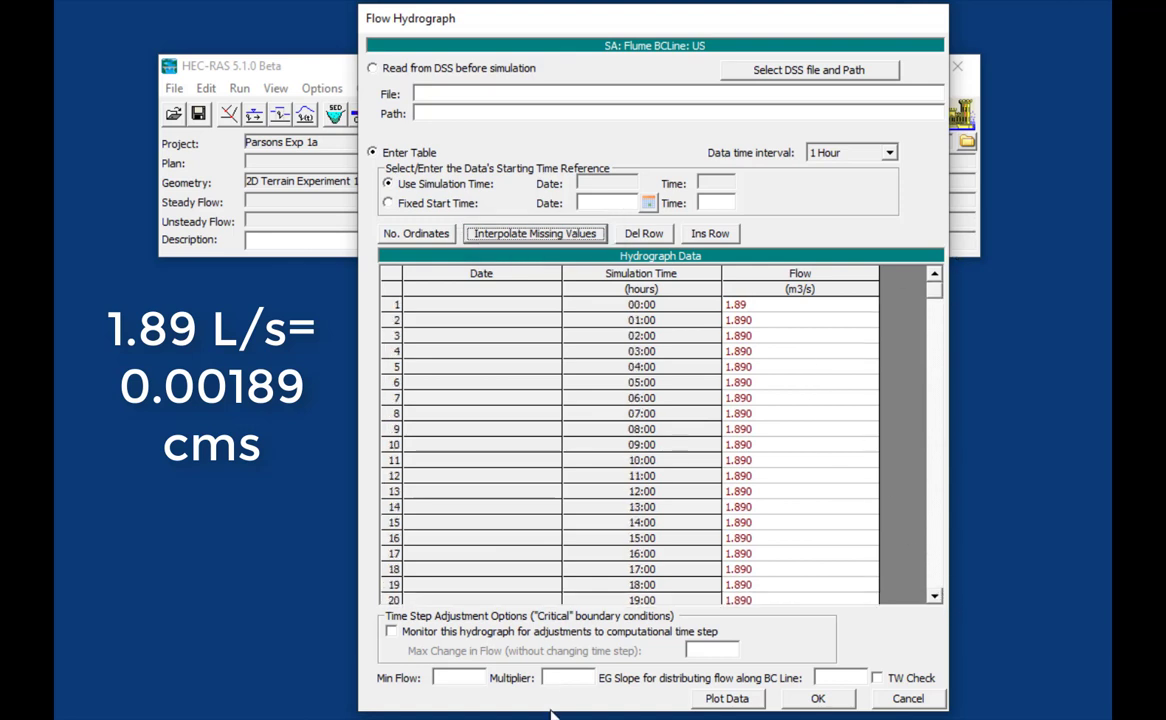
- Set the hydrograph multiplier to 0.001, EG slope 0.1857, enable TW Check, and accept
click(563, 675)
text(0.001)
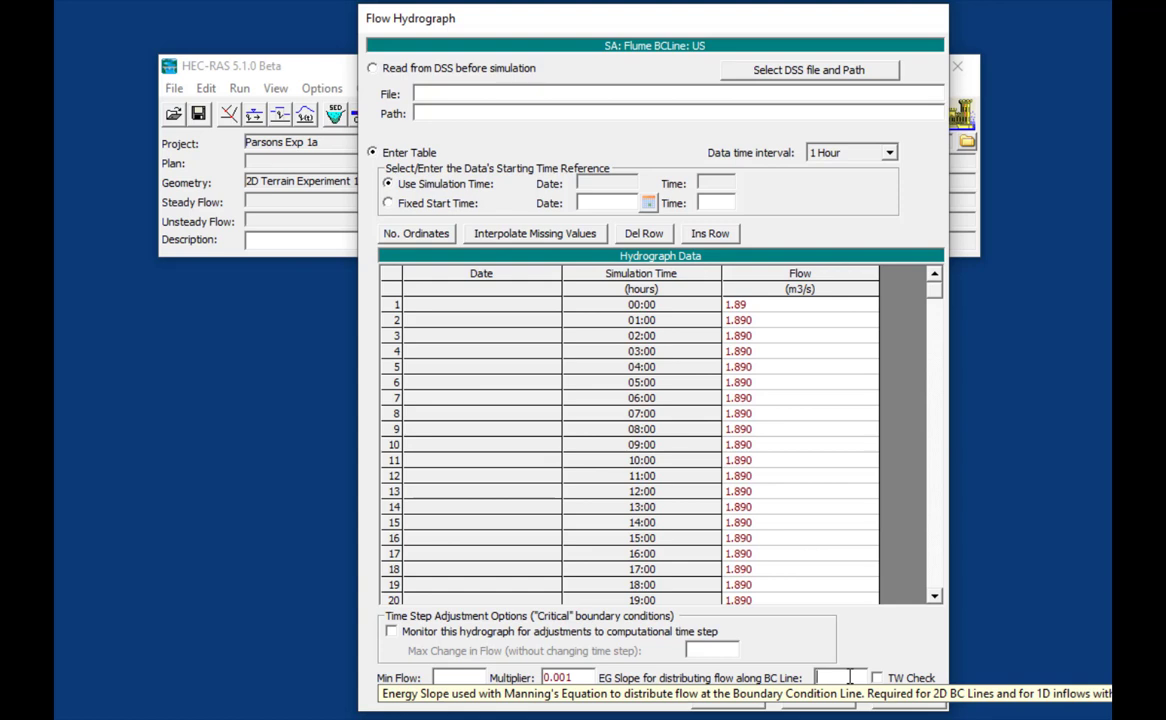
click(849, 678)
text(0.)
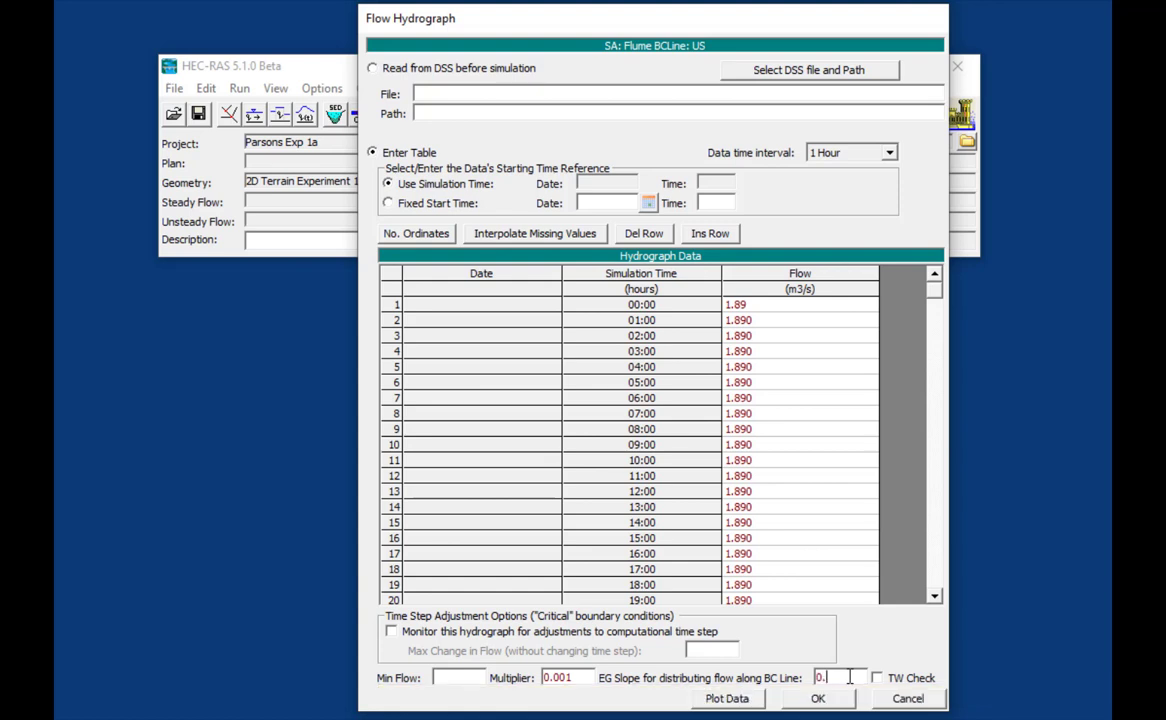
text(1857)
click(876, 679)
click(829, 700)
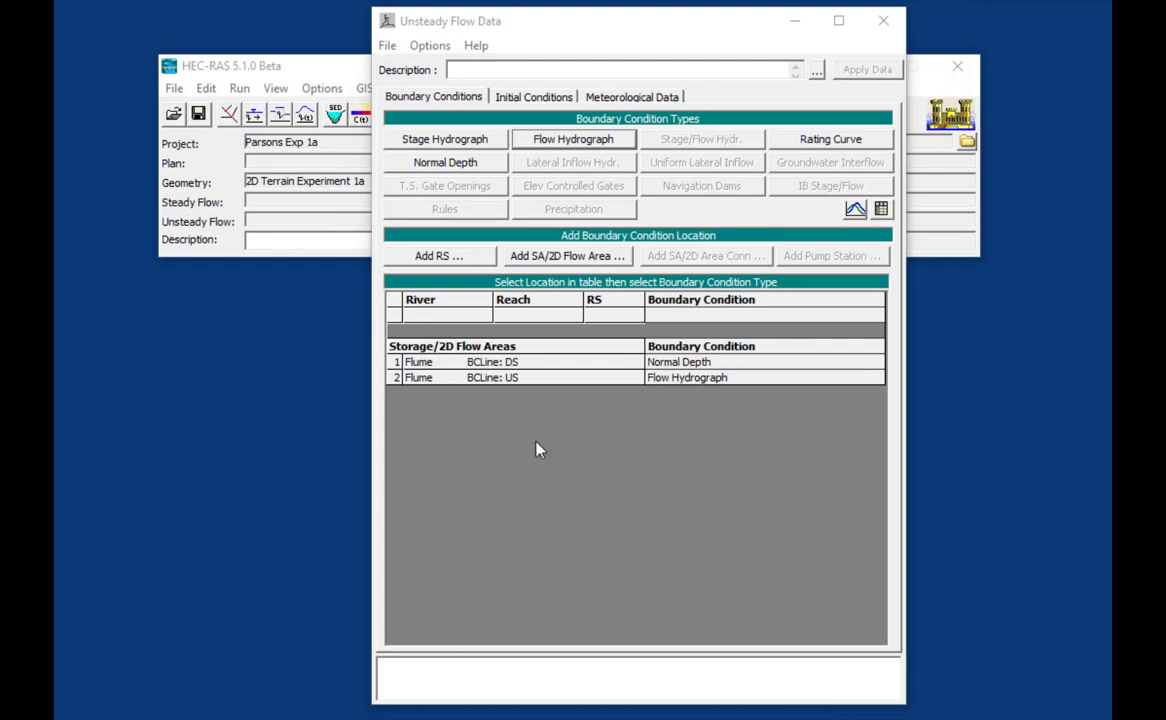
- Save the flow data as 'Water Flow', close the flow editor, and dismiss the Run menu
click(388, 47)
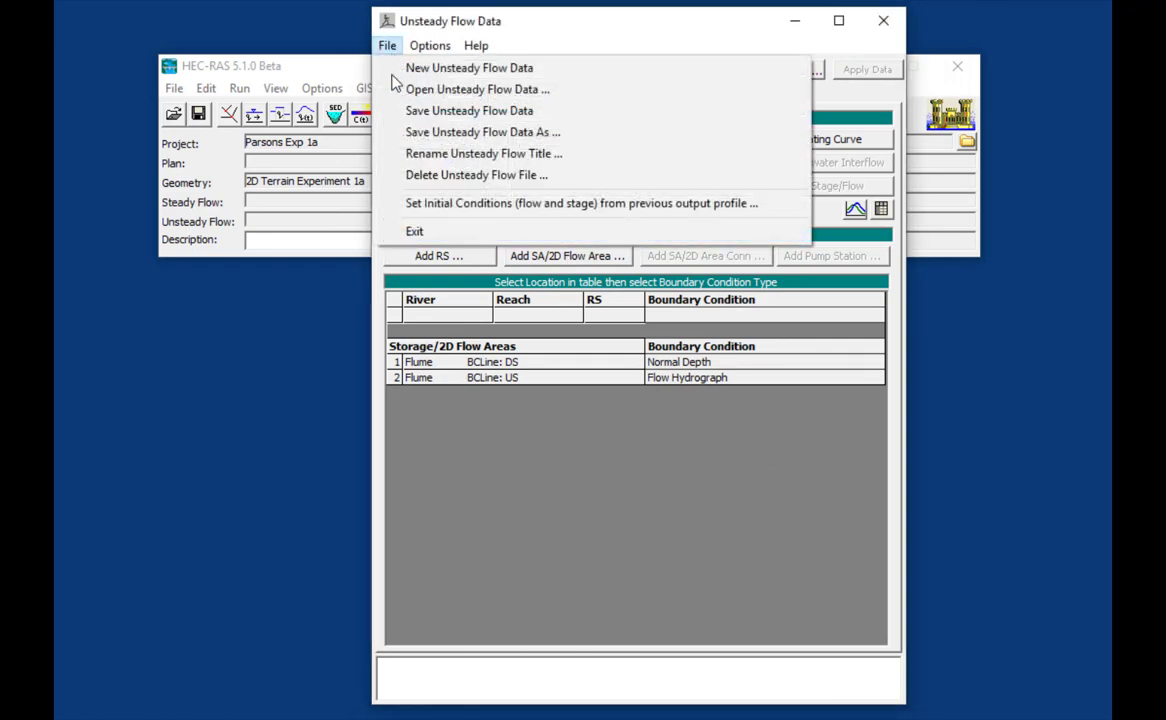
click(400, 140)
text(Wate)
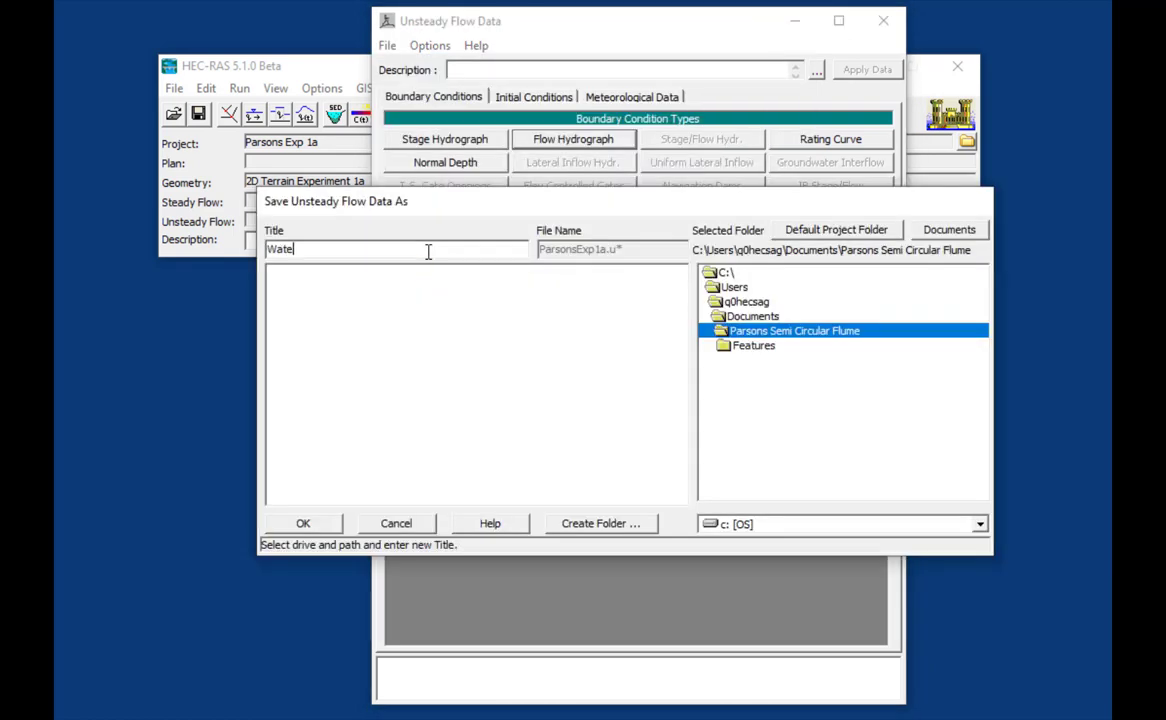
text(r Flow)
click(305, 523)
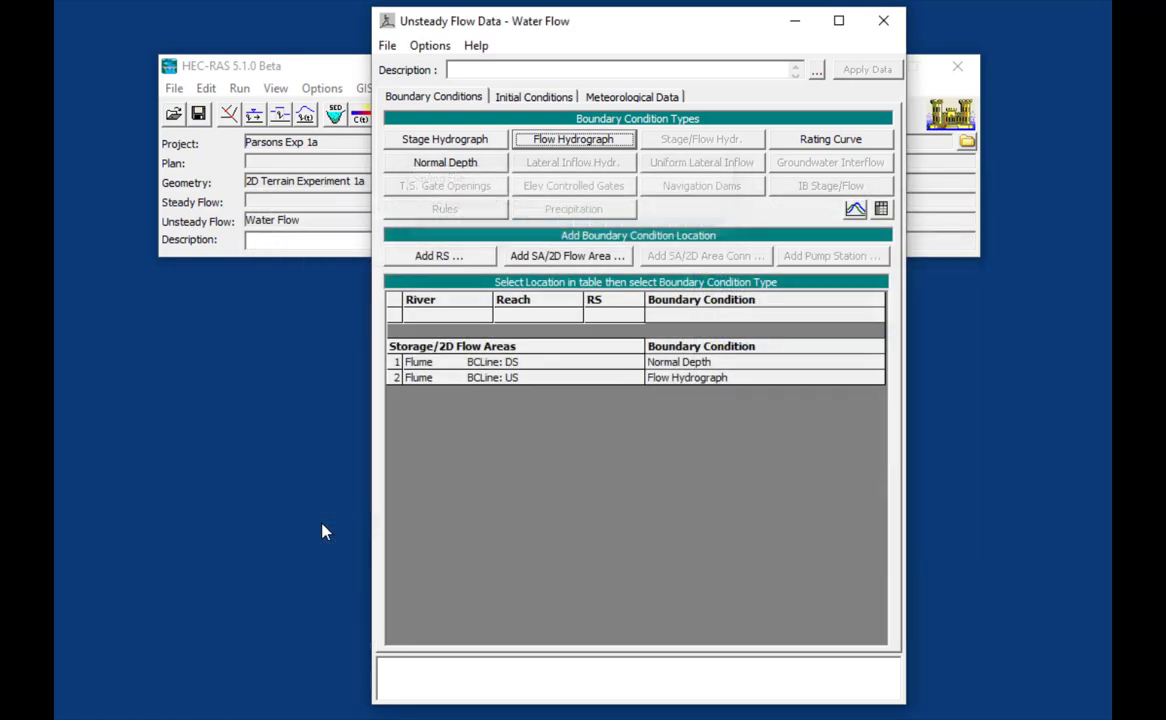
click(883, 30)
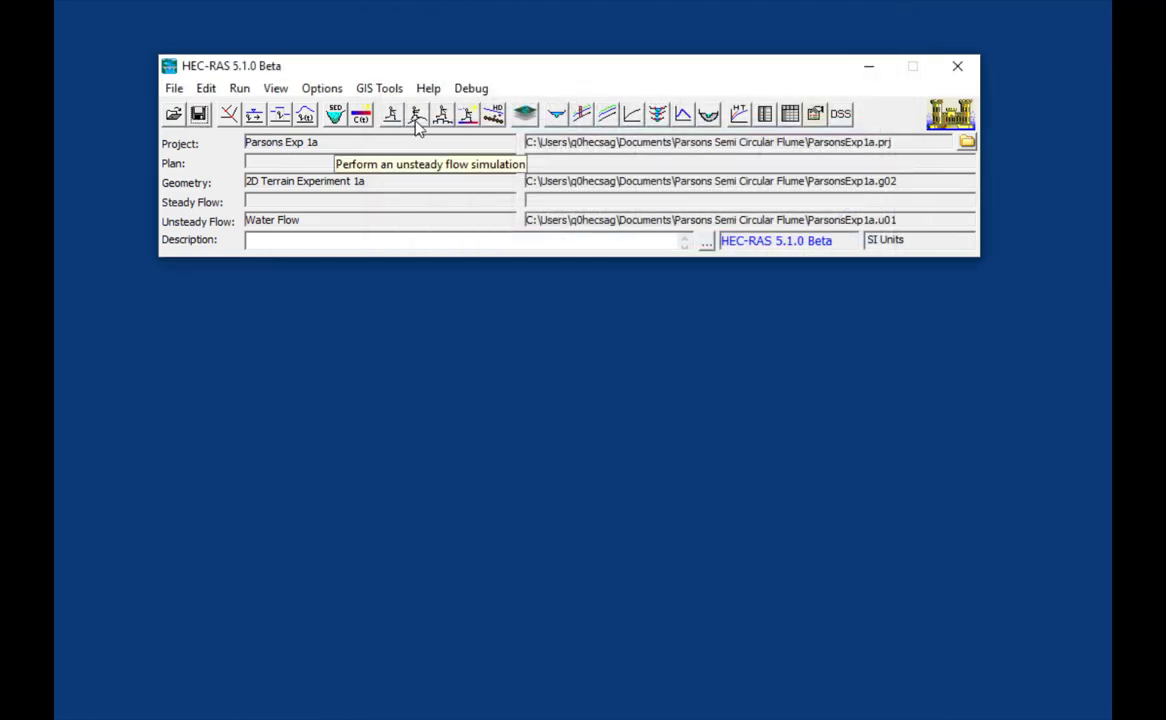
click(240, 89)
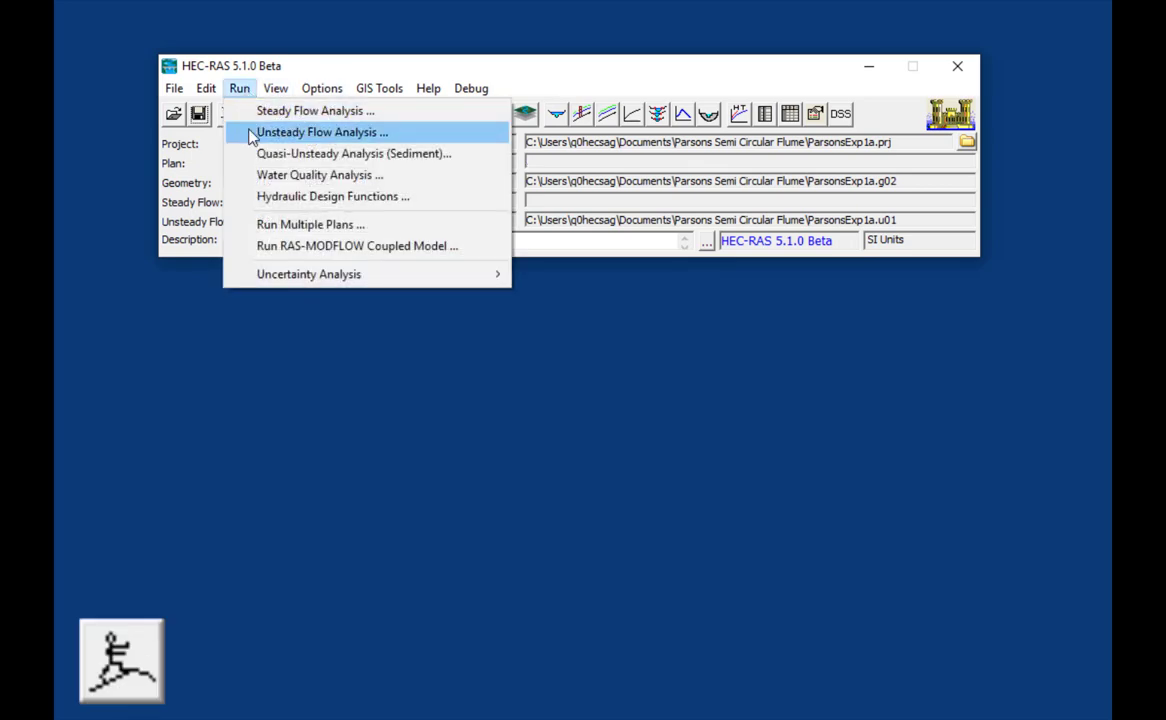
click(505, 190)
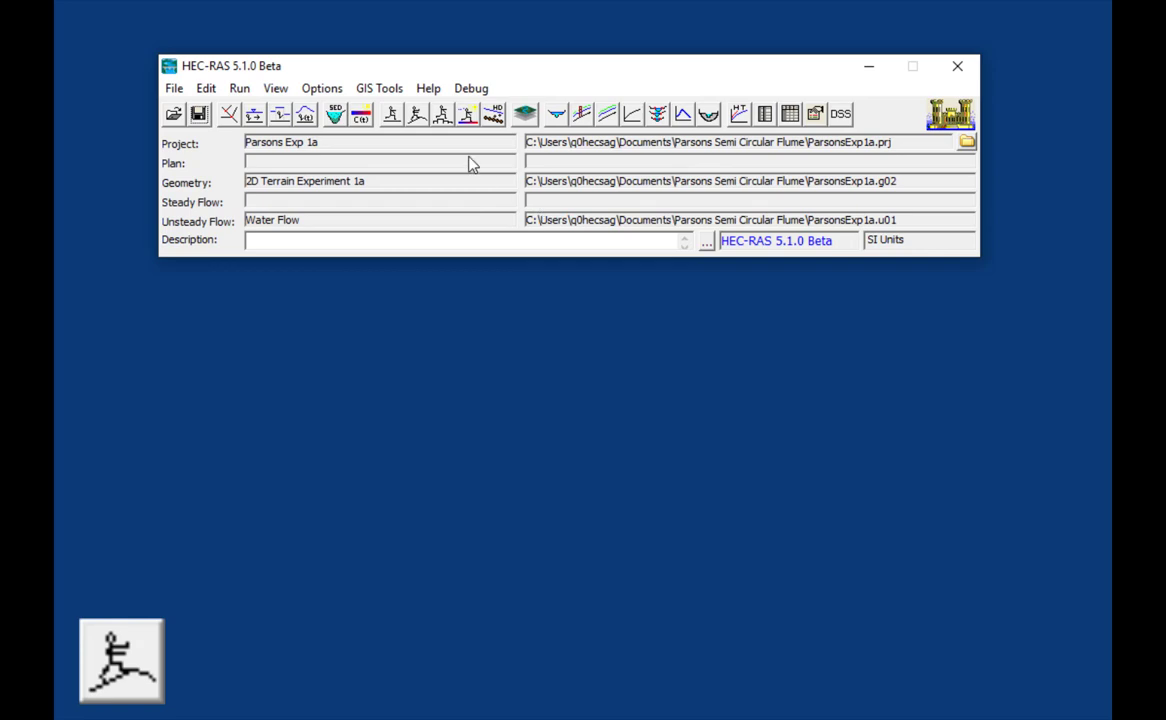
- Save a new plan 'Water Simulation' with short ID H2O, checking Geometry Preprocessor and Unsteady Flow Simulation
click(417, 116)
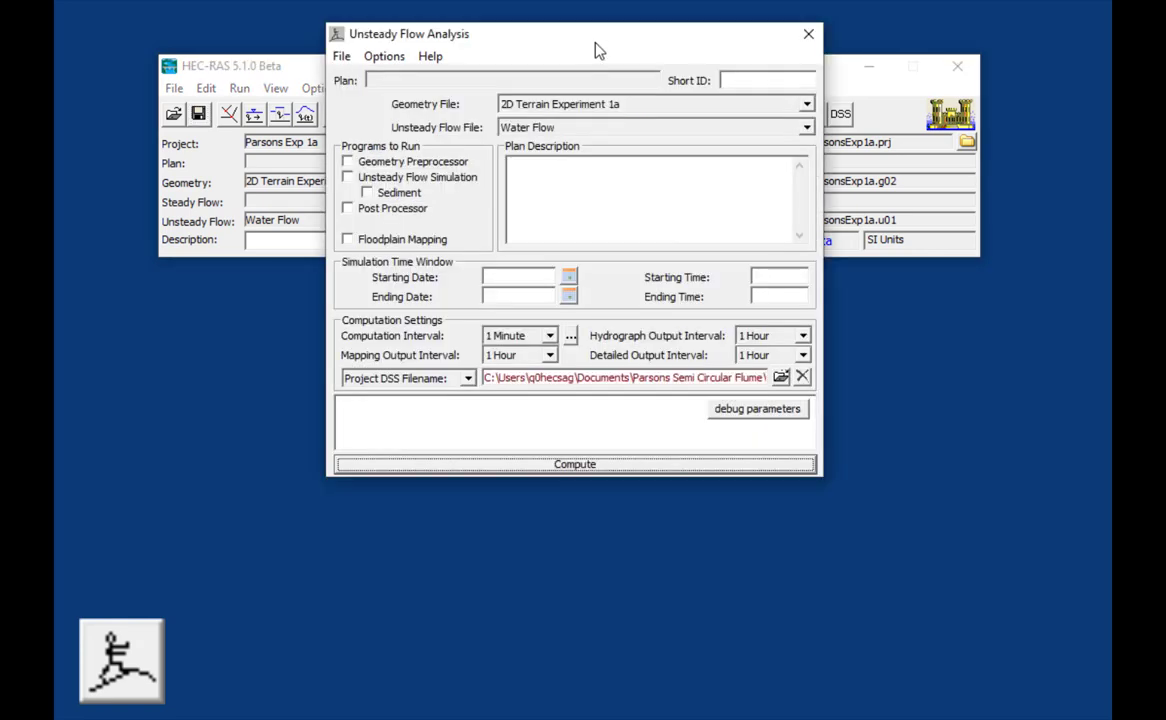
click(340, 58)
click(360, 143)
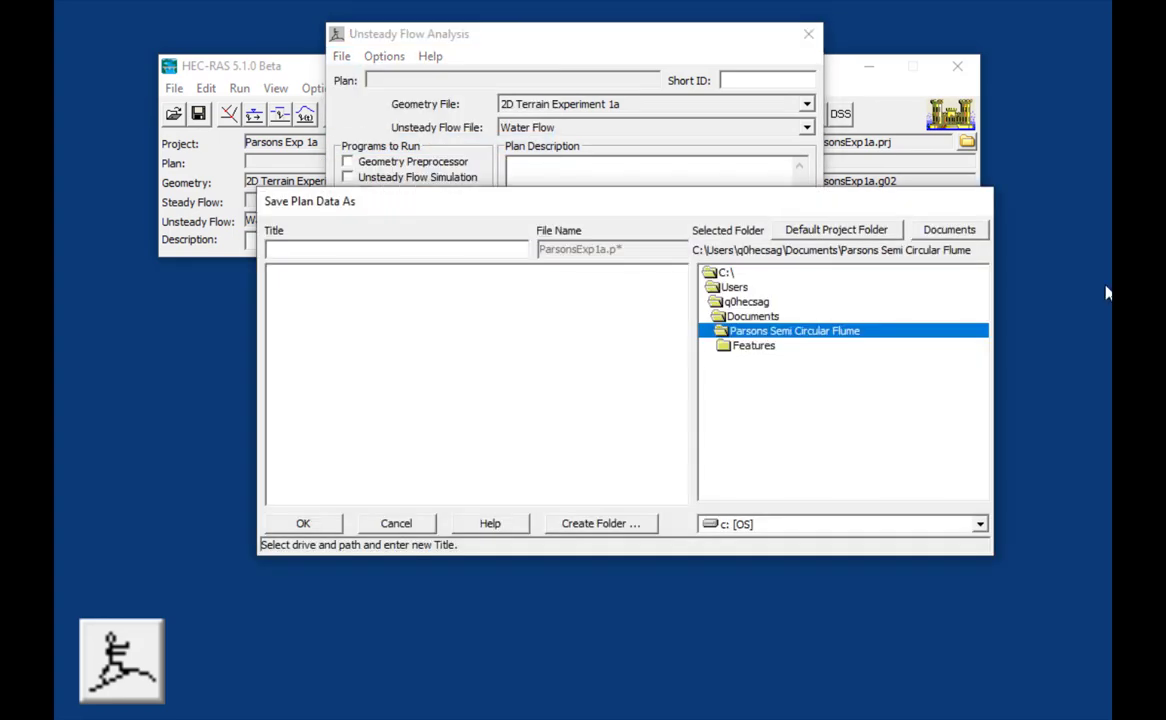
text(Water)
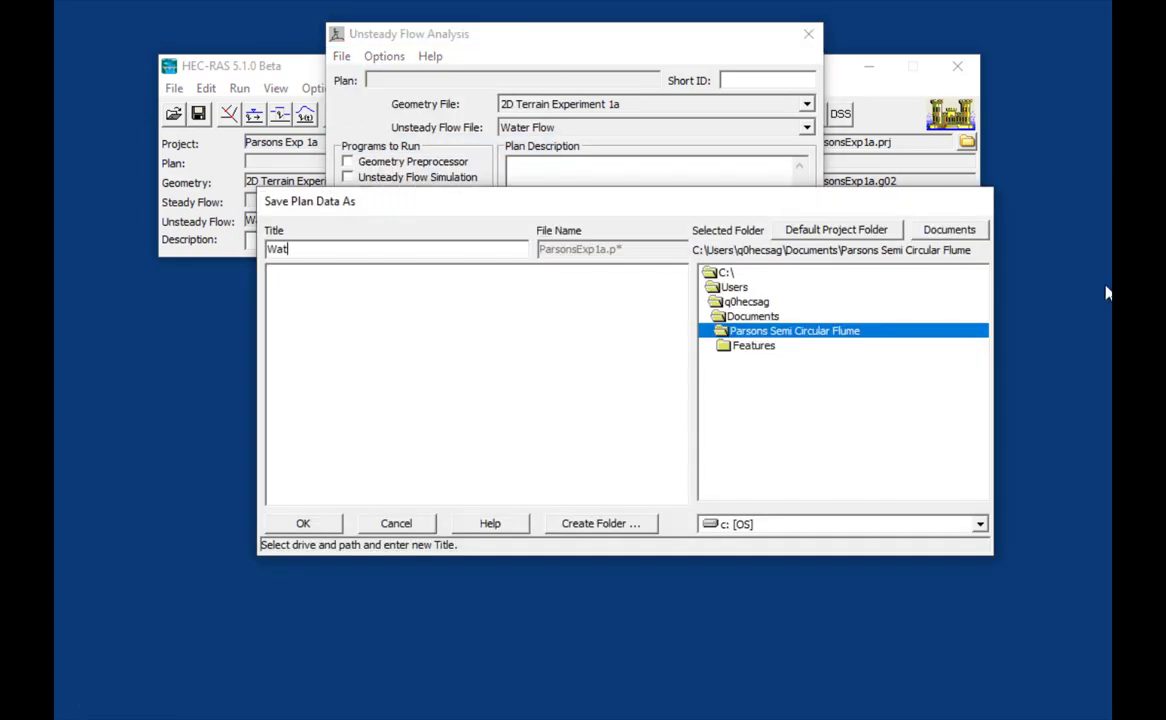
text( S)
text(mulation)
key(Return)
text(H2O)
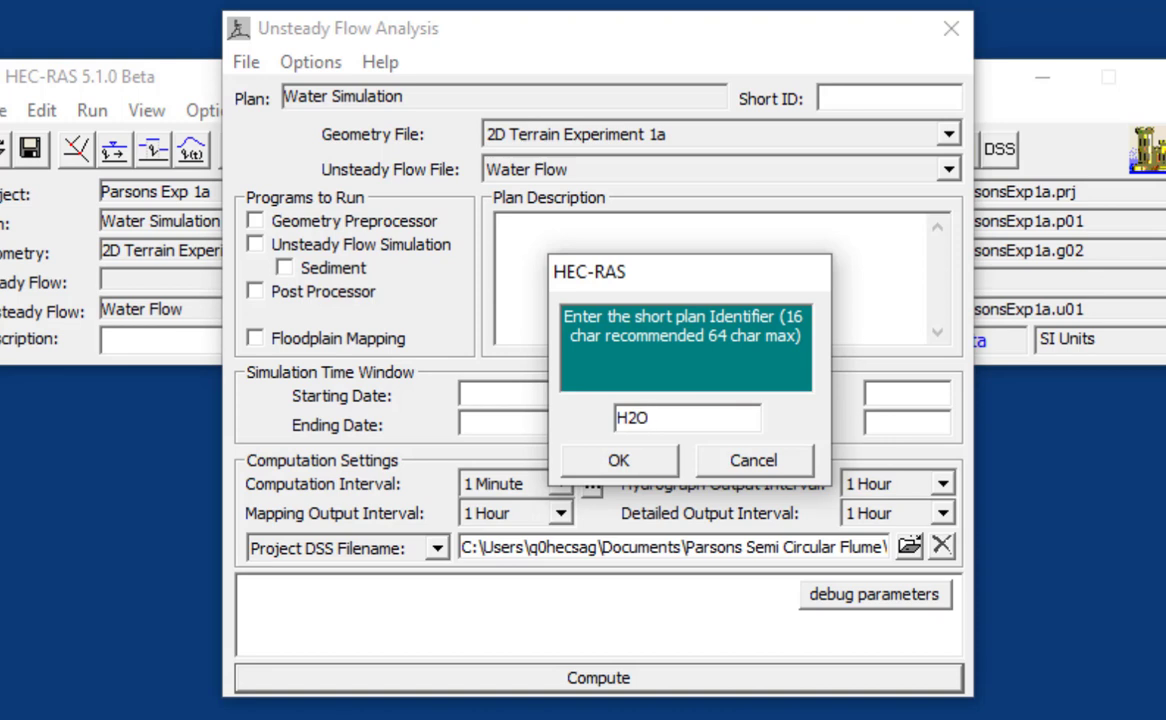
click(617, 463)
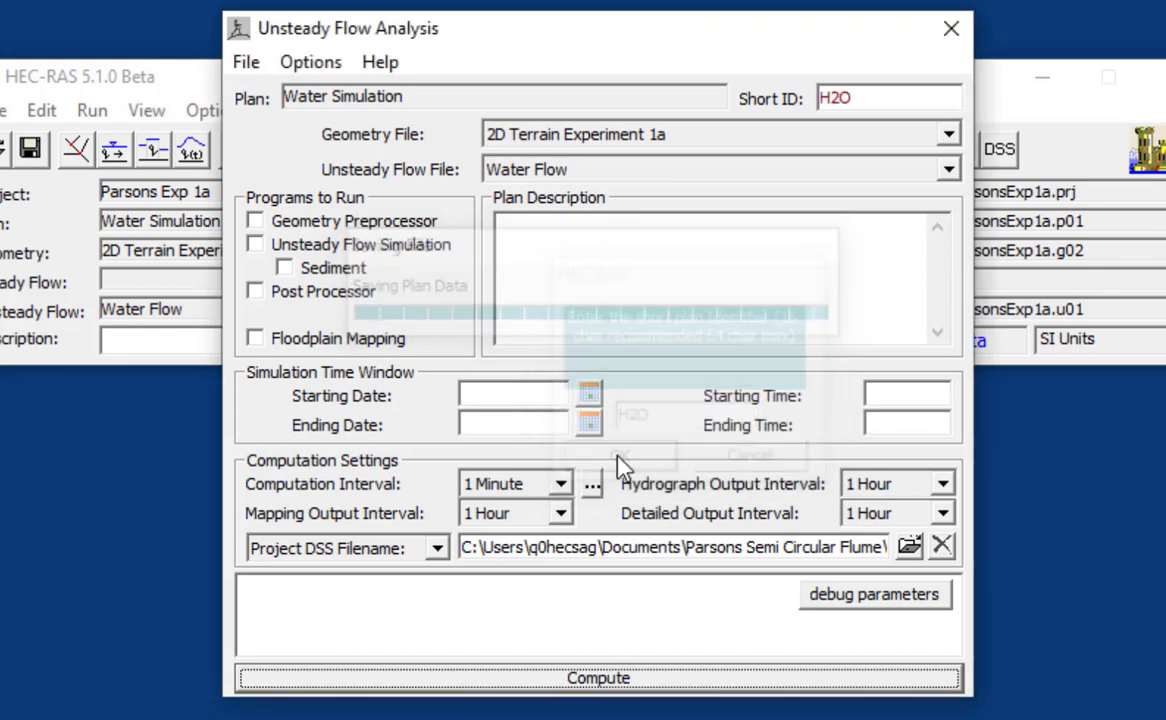
click(285, 226)
click(280, 248)
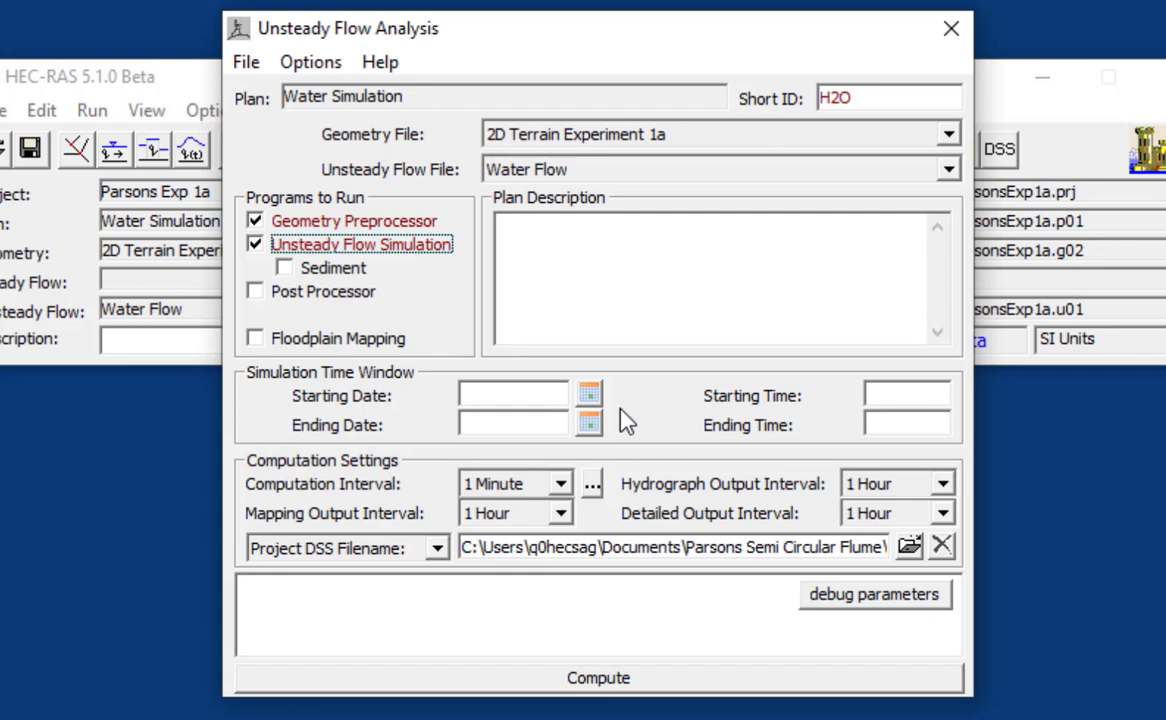
- Enter start date 05Mar2001, times 0000 to 0001, and choose a 0.1 Second computation interval
click(534, 395)
text(05Mar2001)
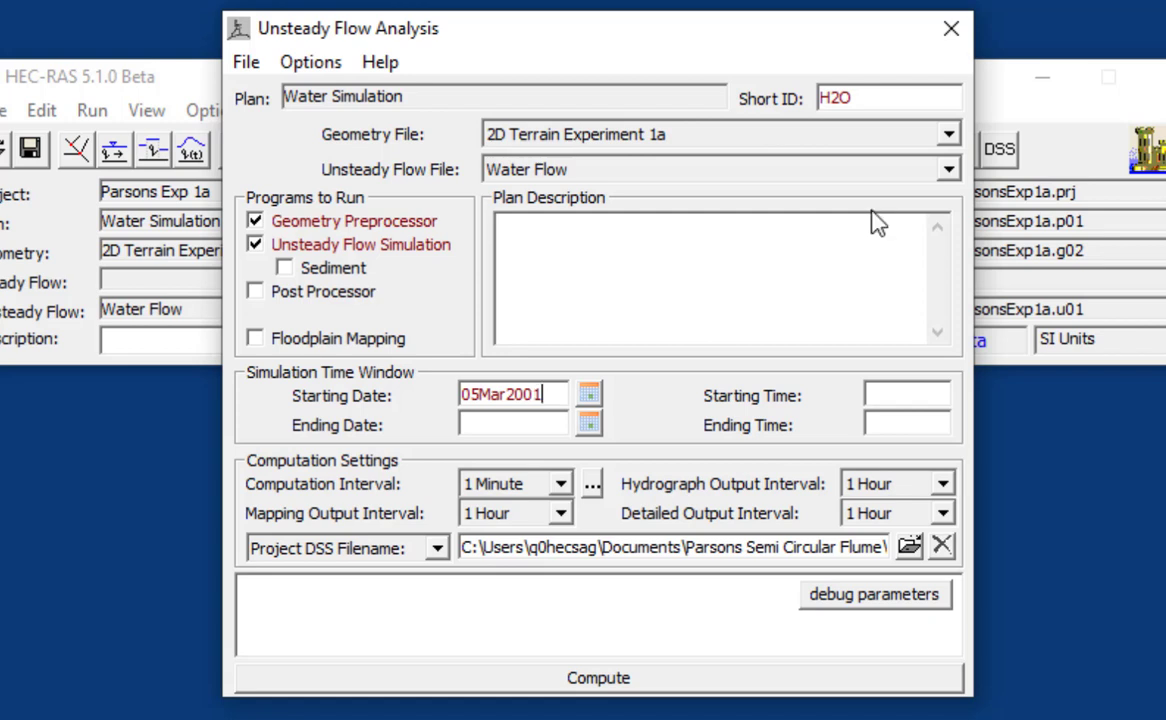
click(901, 394)
text(0000)
click(903, 424)
text(0001)
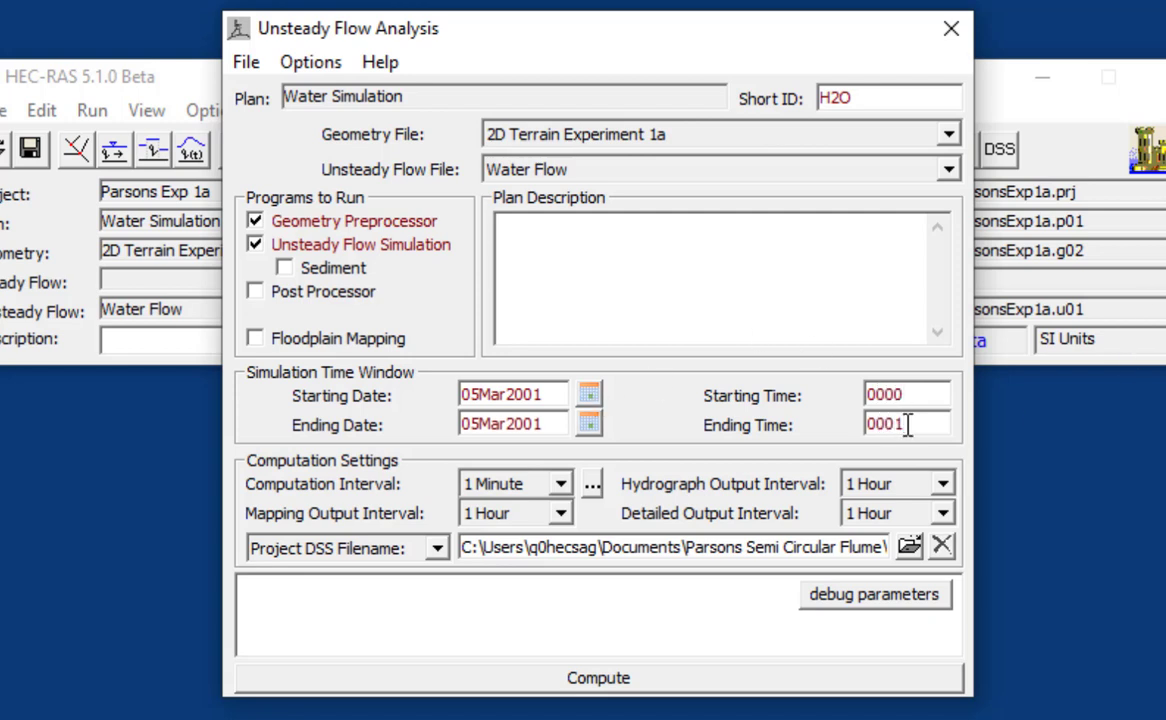
click(560, 490)
click(561, 490)
drag(557, 586, 572, 535)
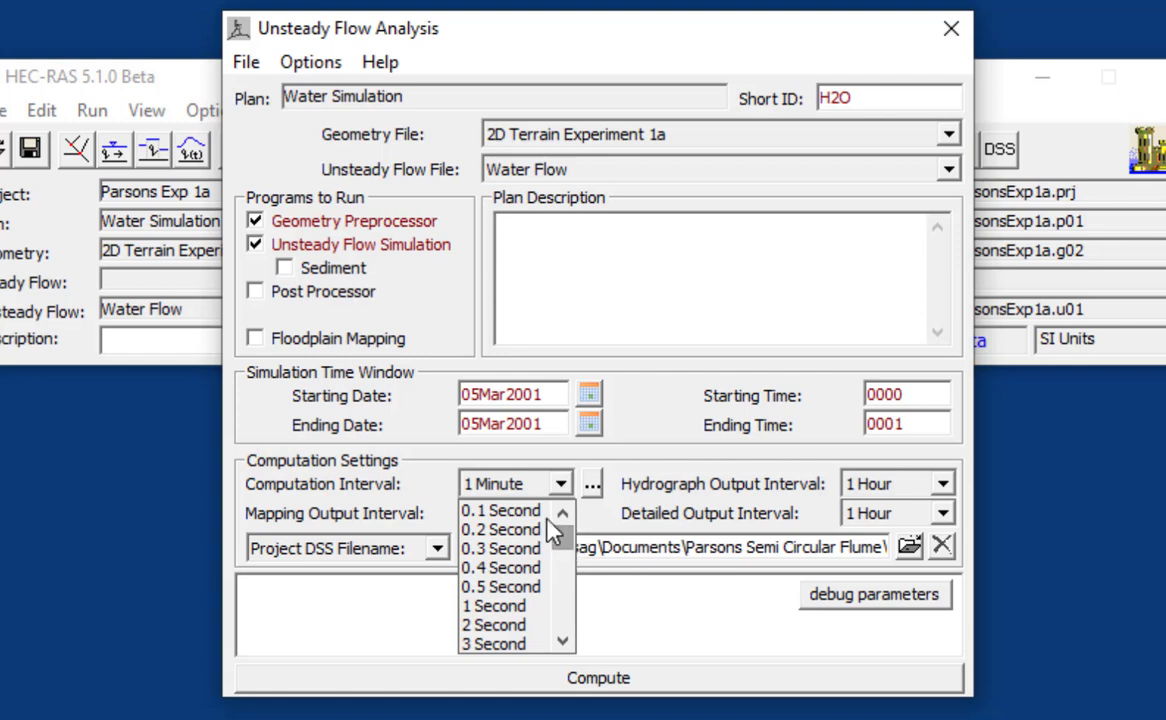
click(527, 516)
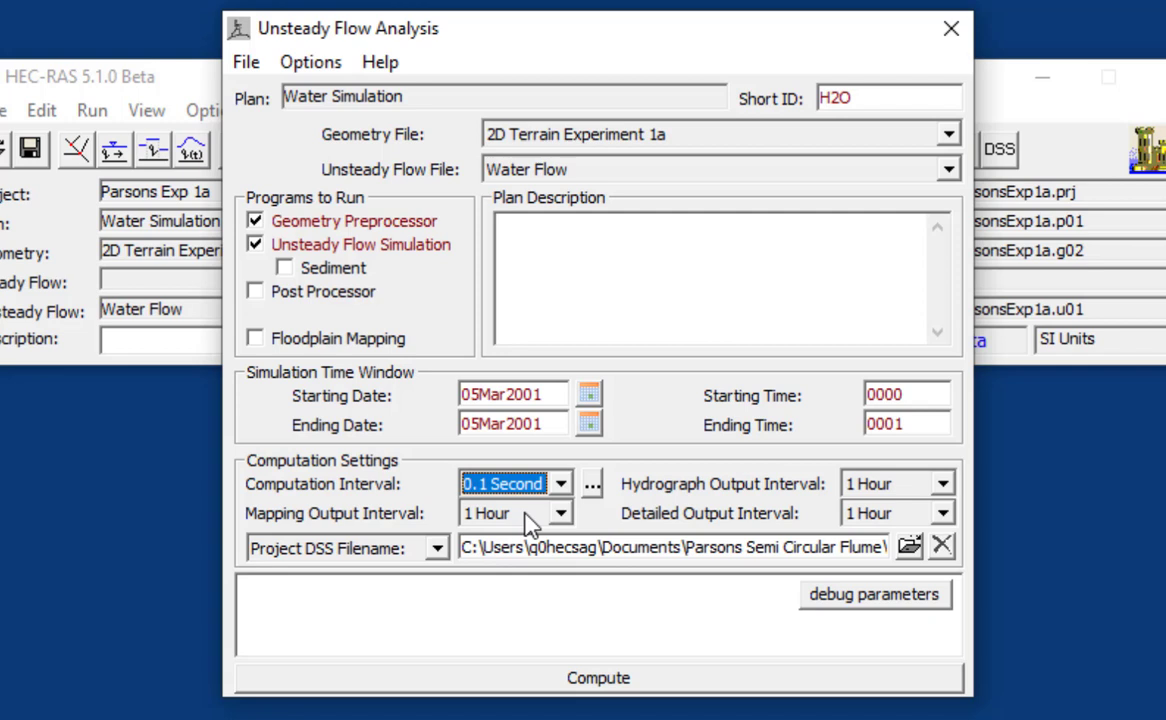
- Turn on Courant-based time step adjustment with a maximum Courant number of 1
click(591, 486)
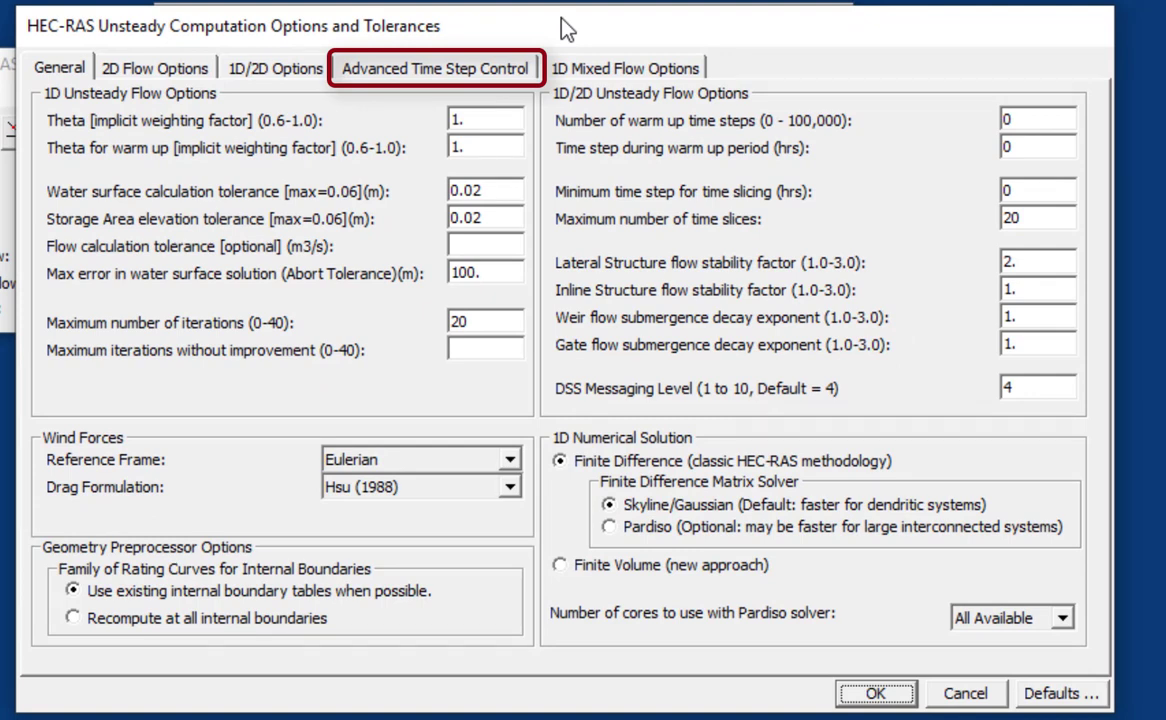
click(433, 80)
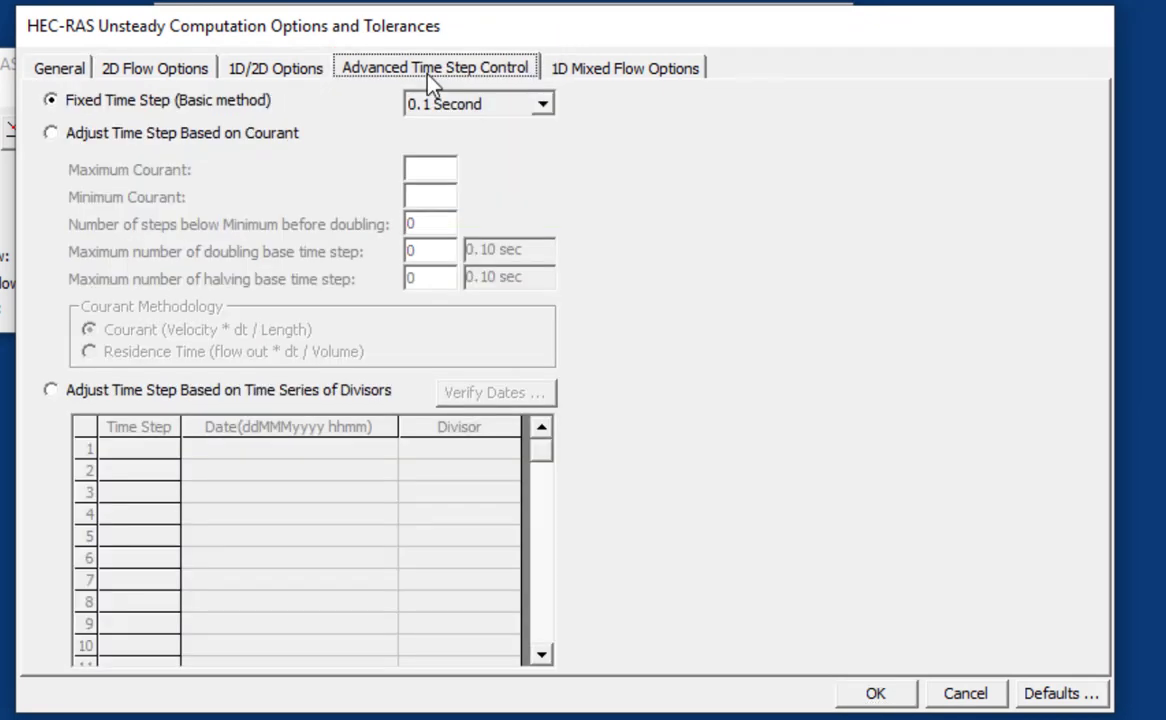
click(58, 134)
click(445, 171)
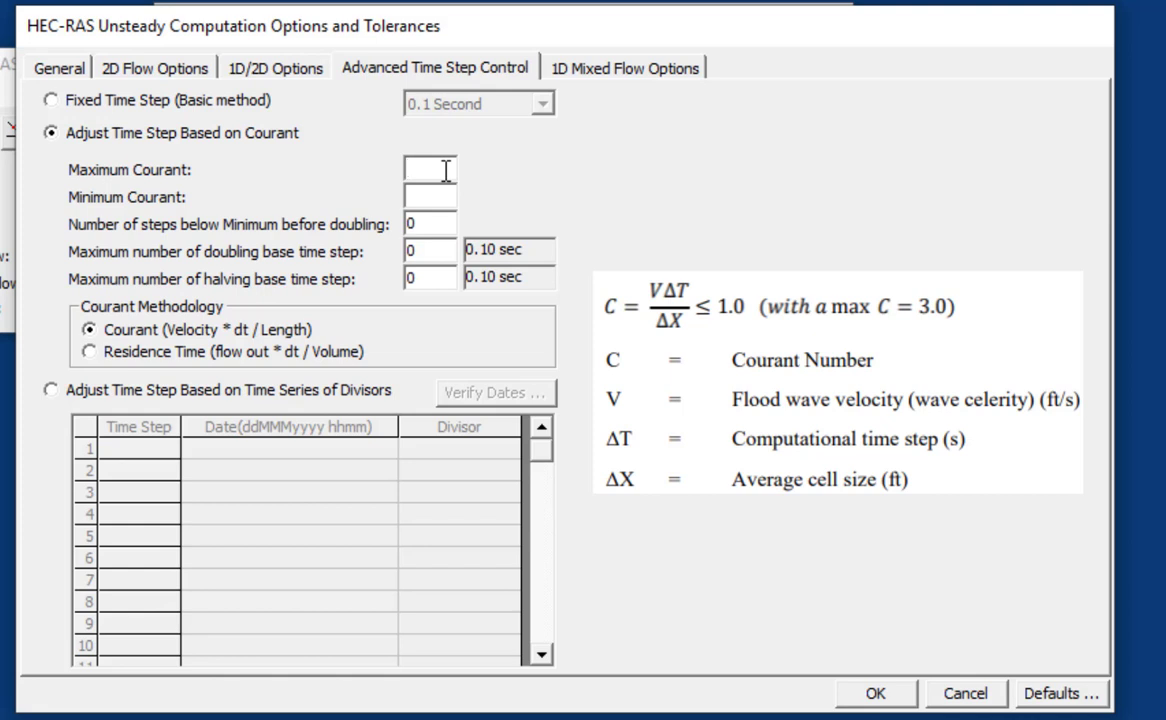
text(1)
- Set minimum Courant 0.2, 4 steps before doubling, and 6 halvings
click(448, 196)
text(0.2)
click(438, 224)
key(shift+Home)
text(4)
double_click(412, 277)
text(6)
click(862, 690)
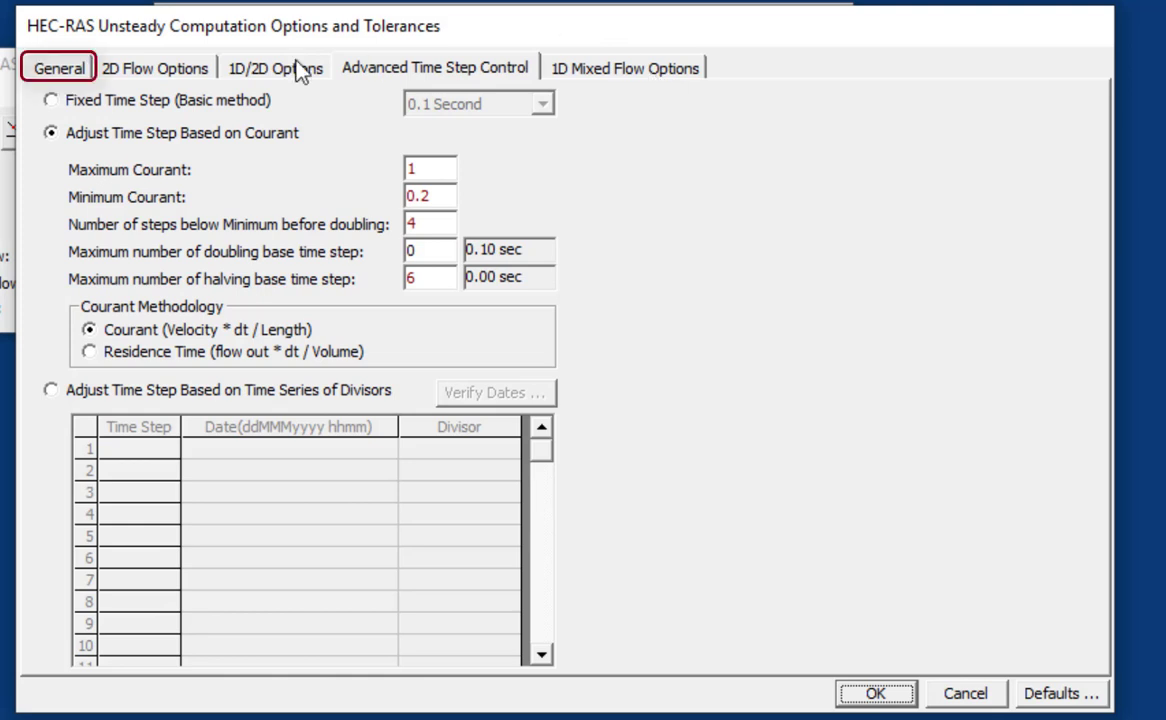
- On the General tab, change the water surface tolerance from 0.02 to 0.006 and select the storage area tolerance
click(68, 76)
drag(483, 190, 475, 190)
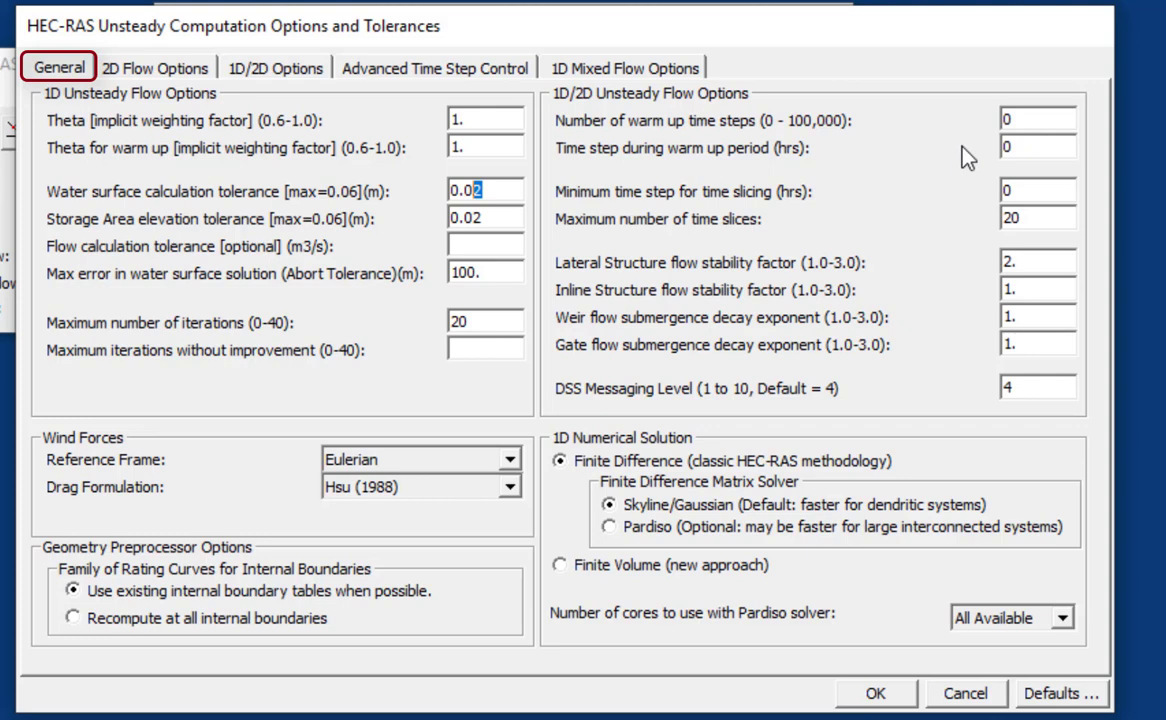
text(06)
drag(476, 218, 486, 218)
- Finish the storage area tolerance at 0.006 and set the Default and Flume equation sets to SWE-ELM
text(06)
click(138, 84)
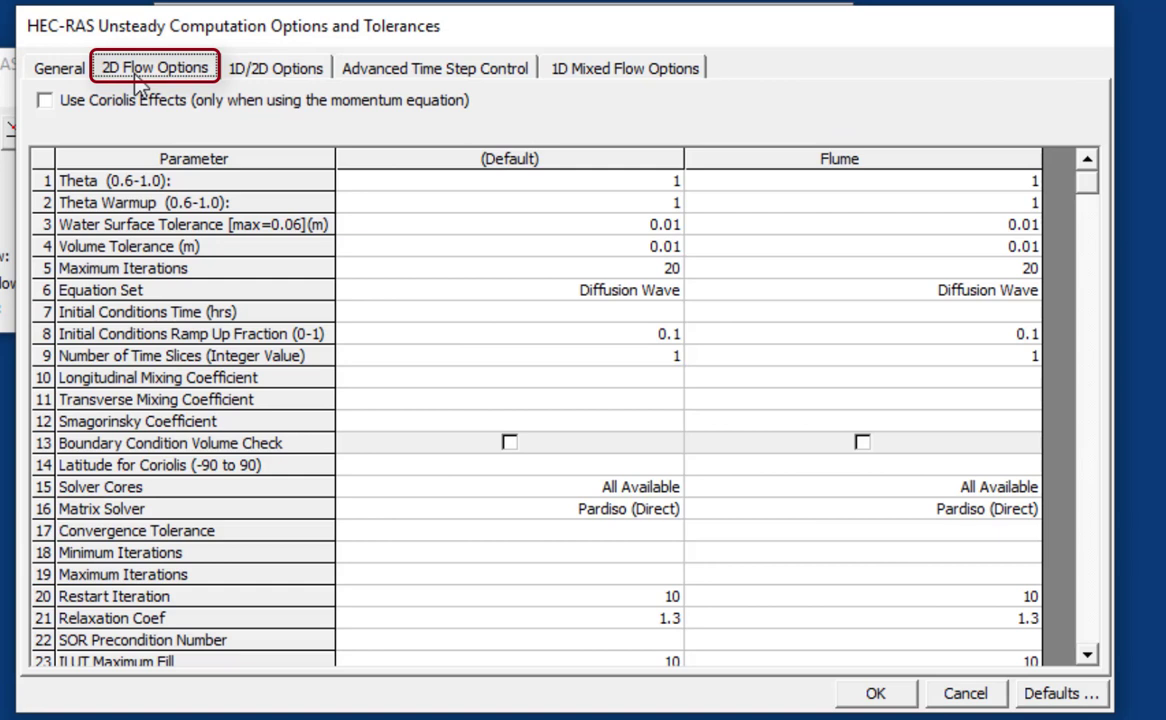
click(674, 298)
click(668, 293)
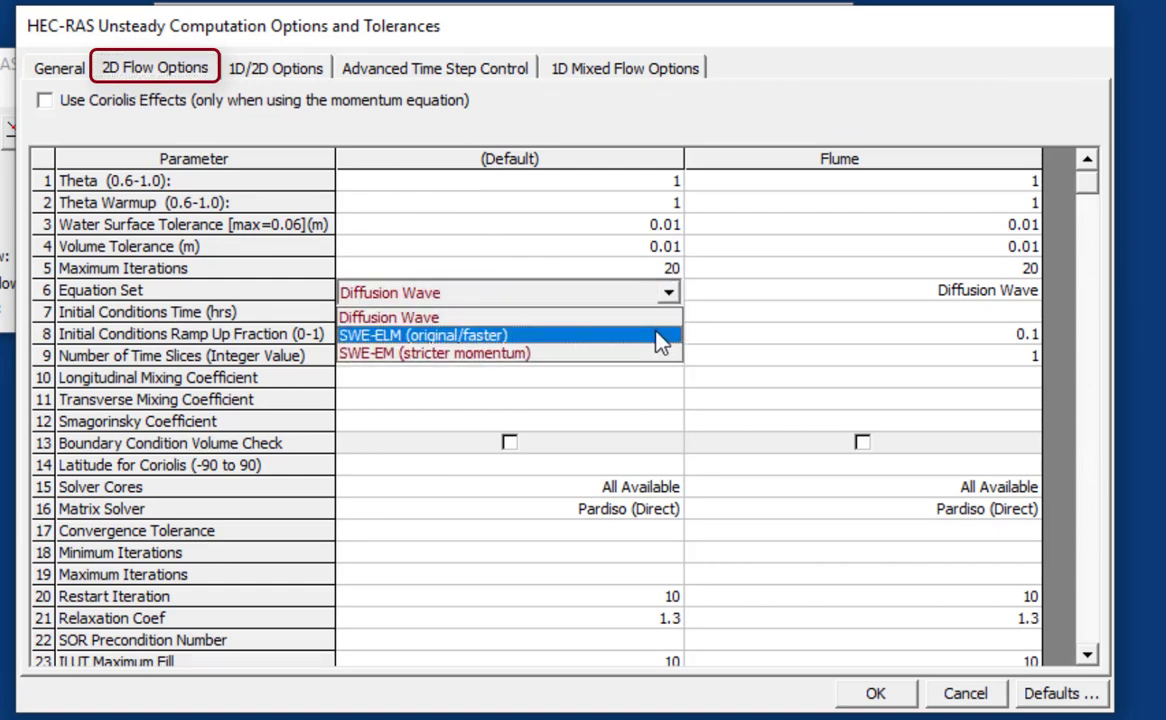
click(660, 342)
click(862, 292)
click(862, 292)
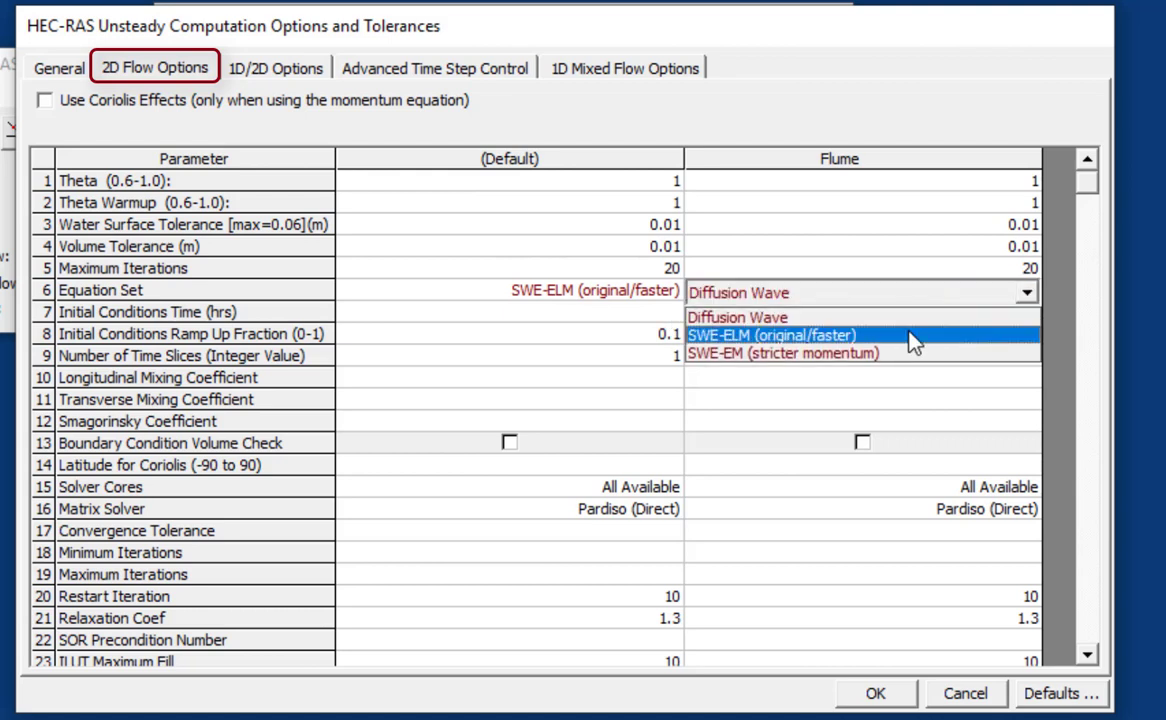
click(912, 340)
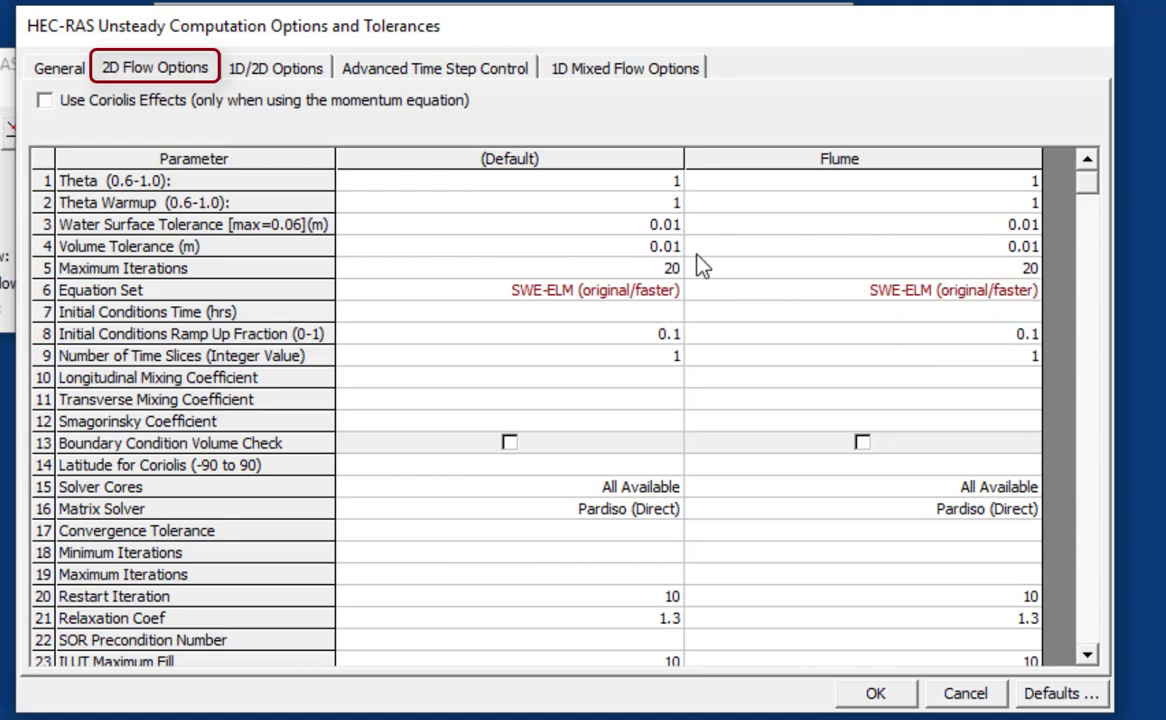
- Set Default water surface and volume tolerances to 0.003 and copy them to Flume
click(668, 224)
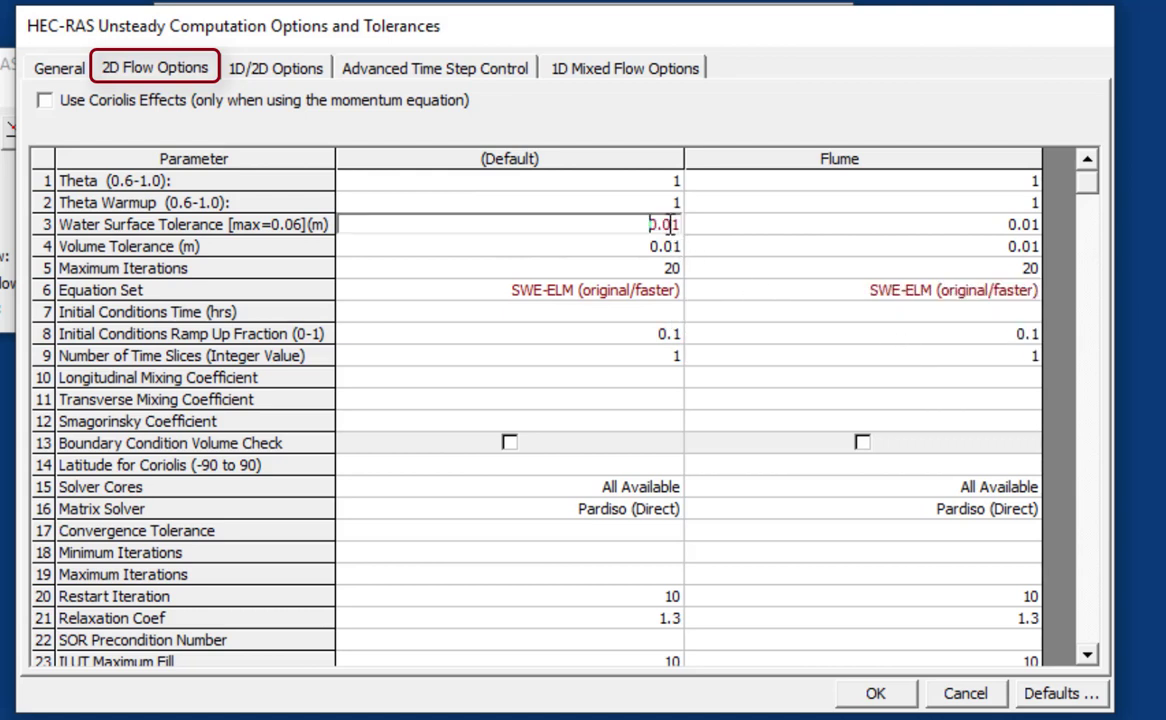
key(BackSpace)
text(03)
key(Down)
key(BackSpace)
text(03)
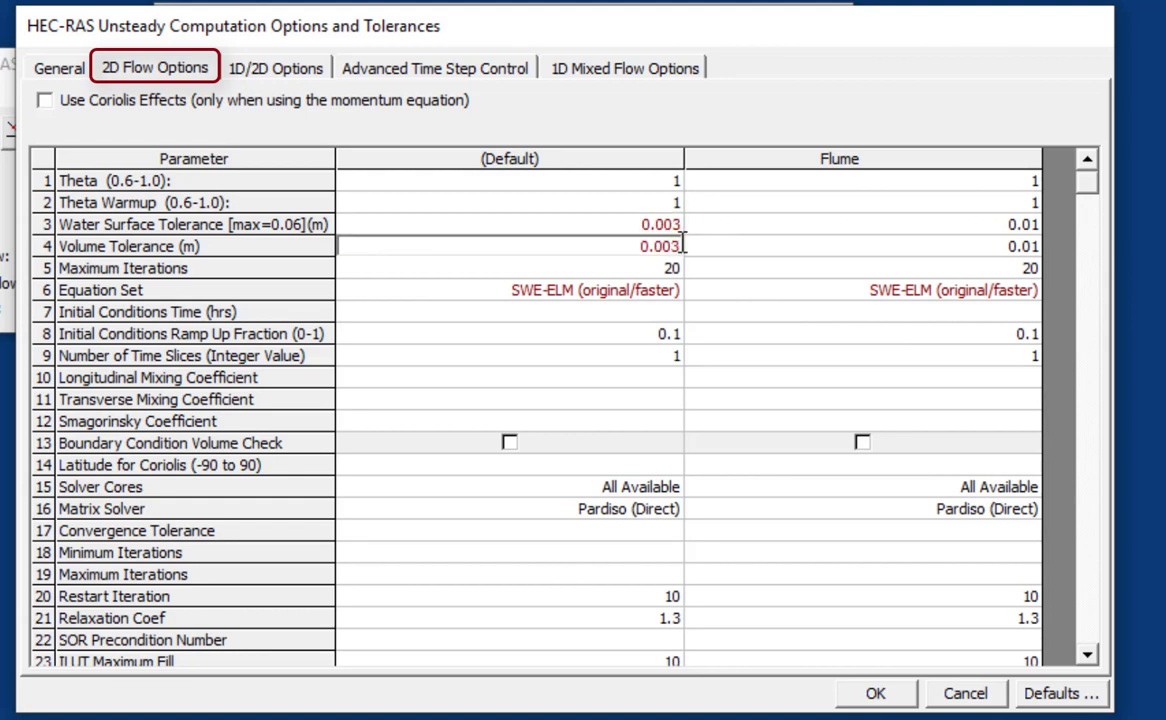
drag(596, 224, 590, 258)
key(ctrl+c)
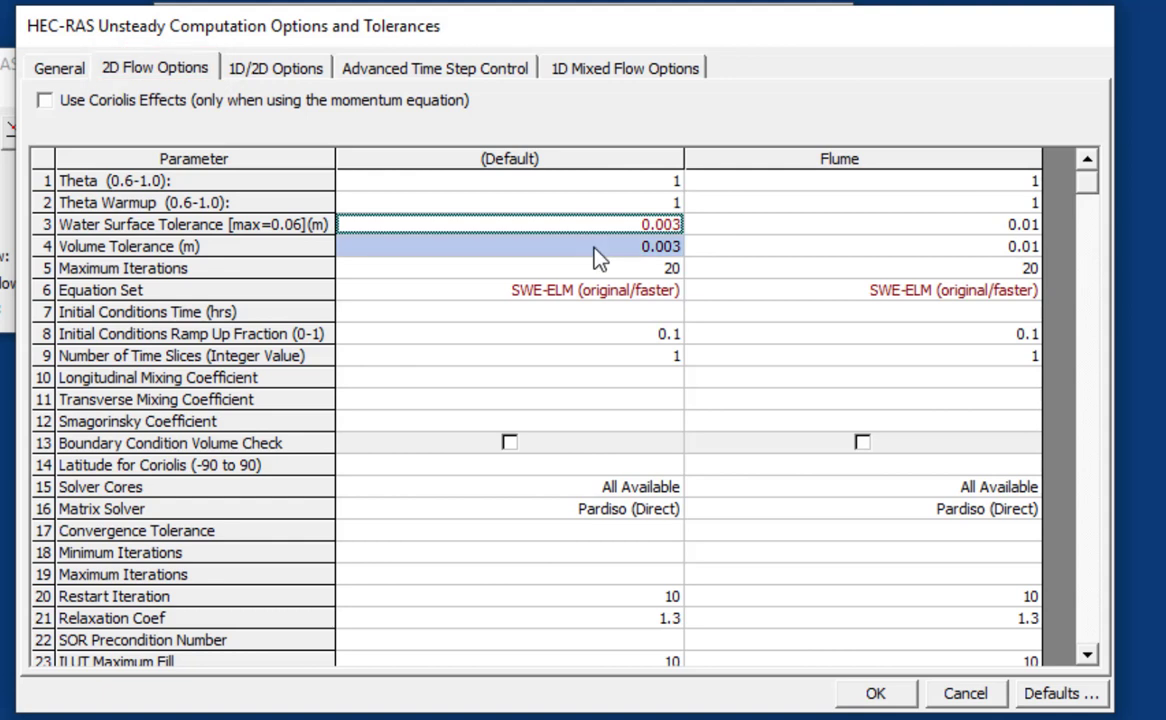
drag(923, 233, 928, 252)
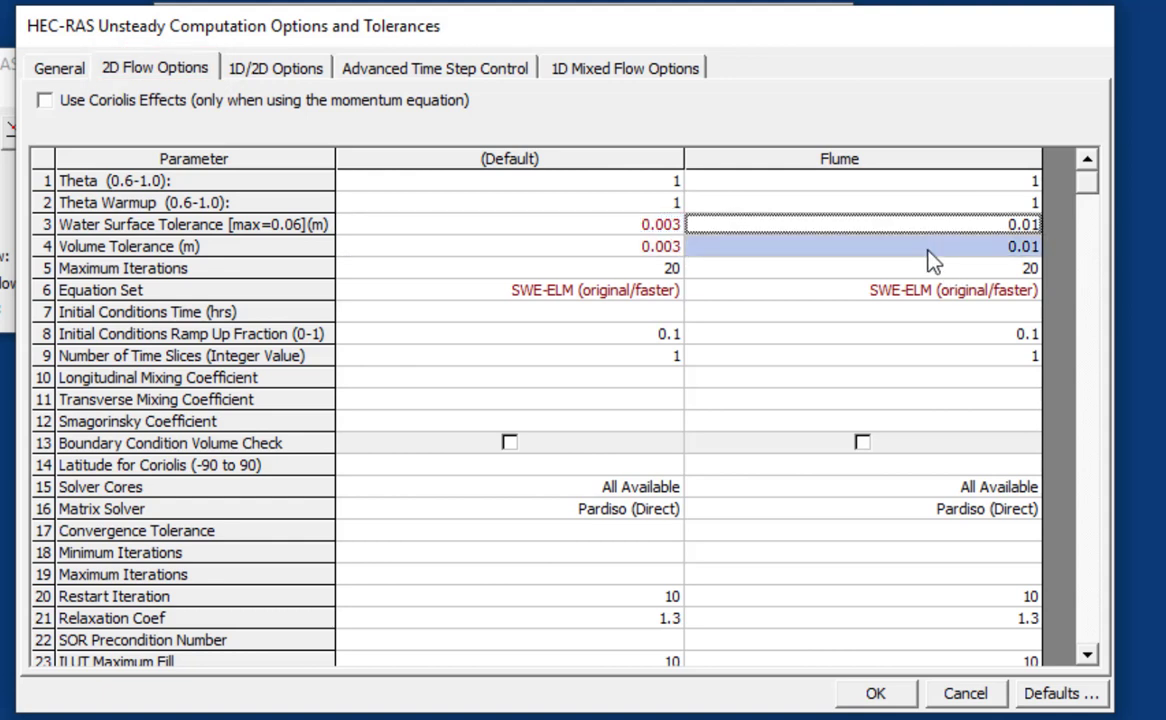
key(ctrl+v)
- Set mixing coefficients to 0.3 longitudinal, 0.1 transverse, and Smagorinsky 0.05, copying them to Flume
click(633, 385)
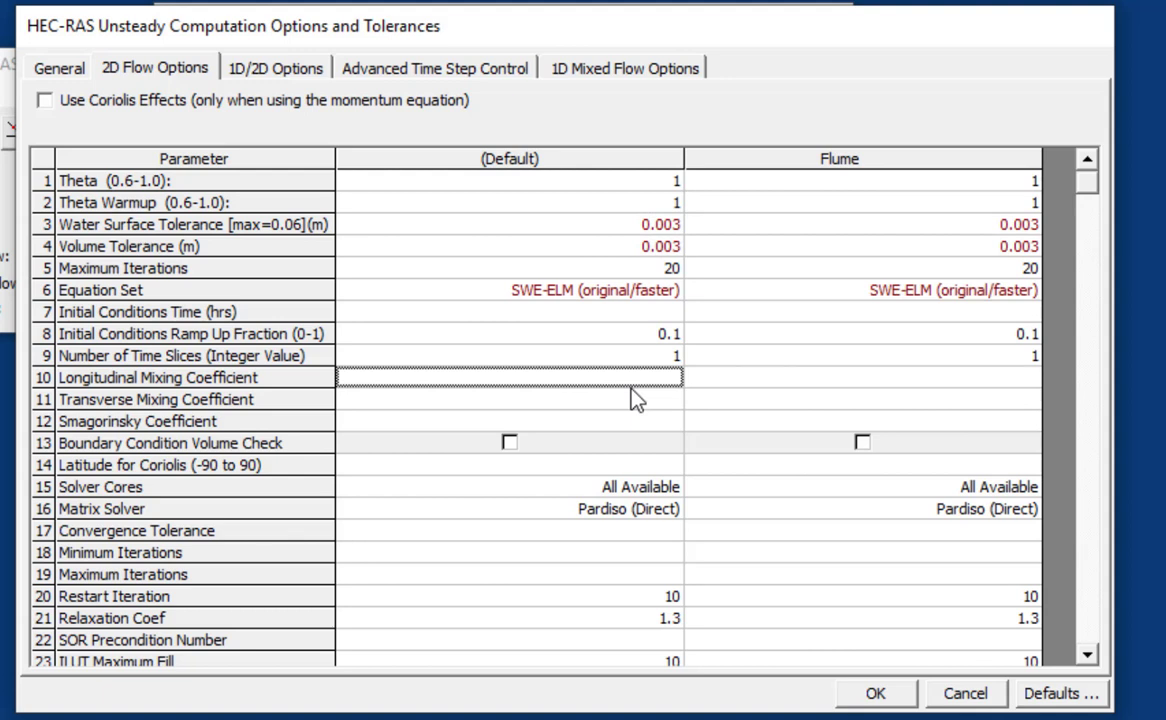
text(0.3)
key(Return)
text(0.1)
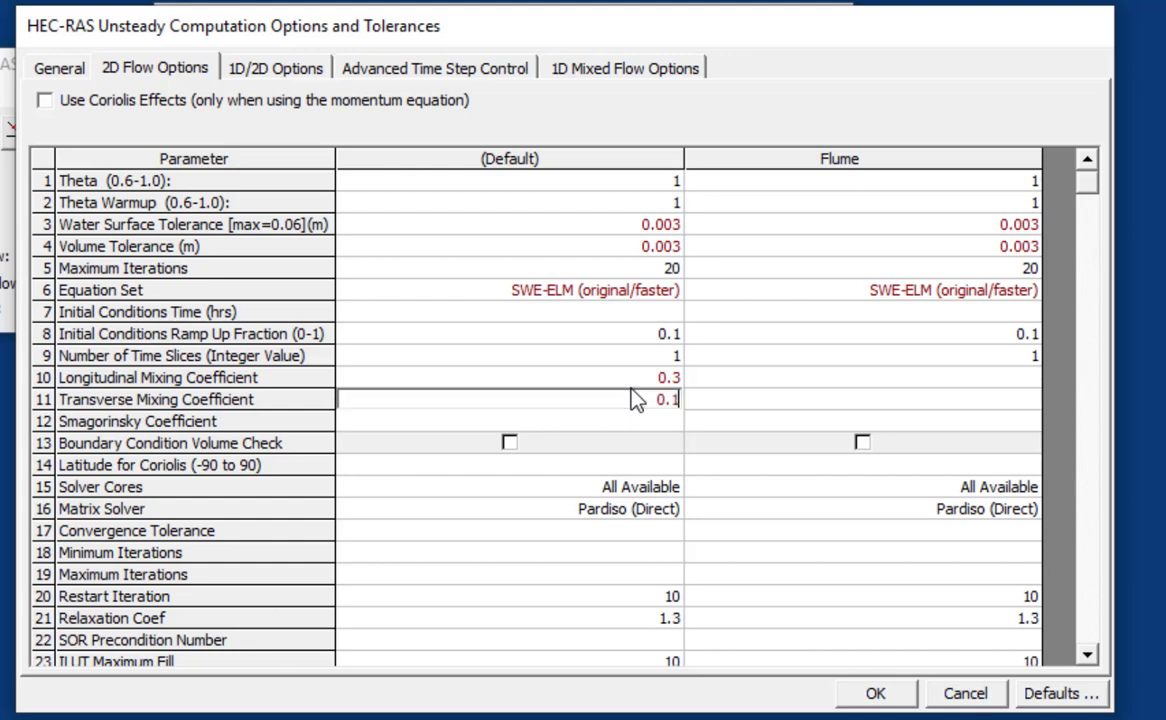
key(Return)
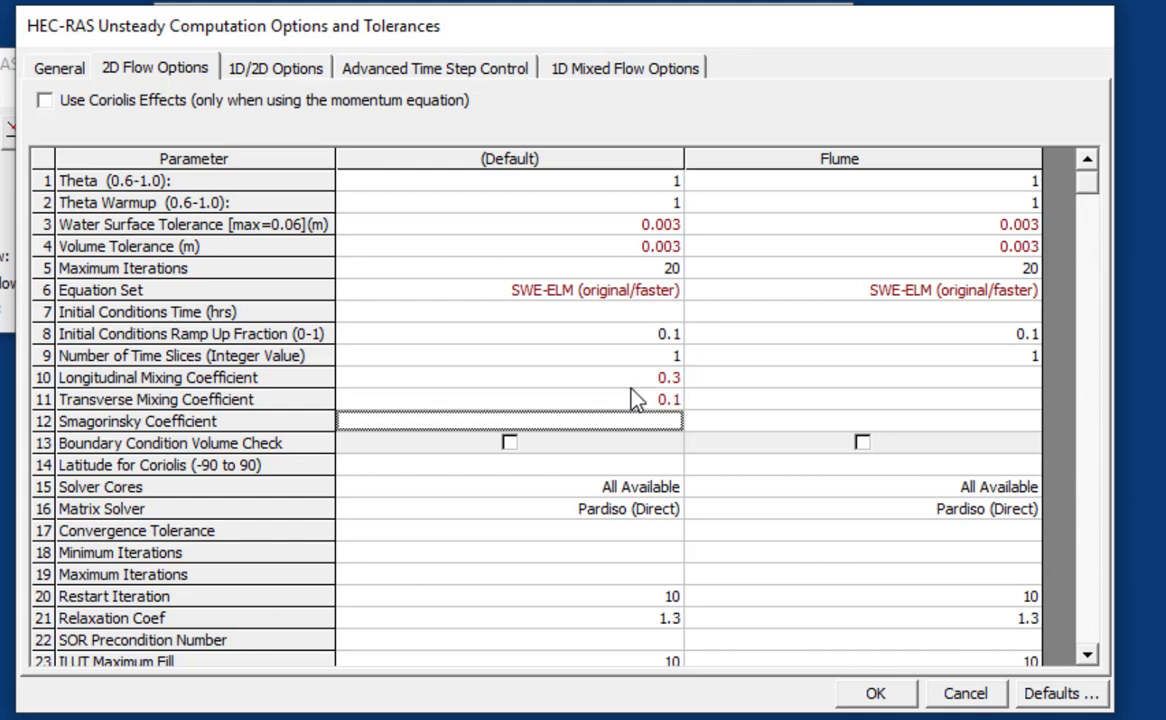
text(0.05)
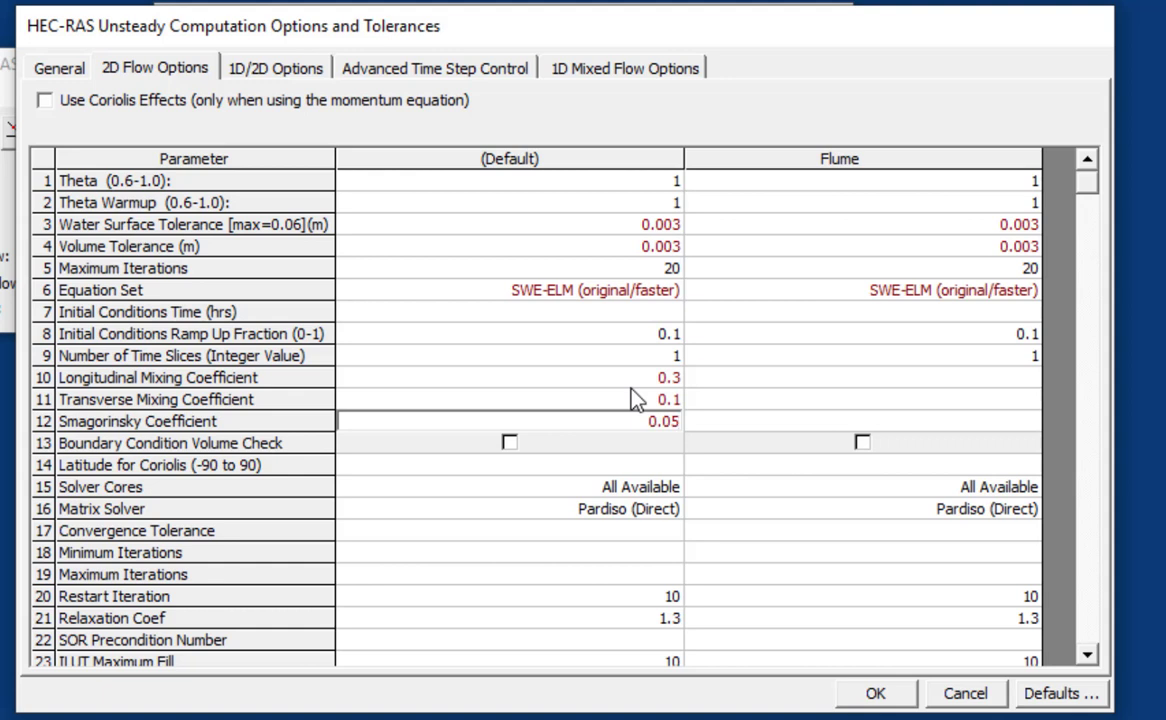
drag(665, 378, 652, 417)
key(ctrl+c)
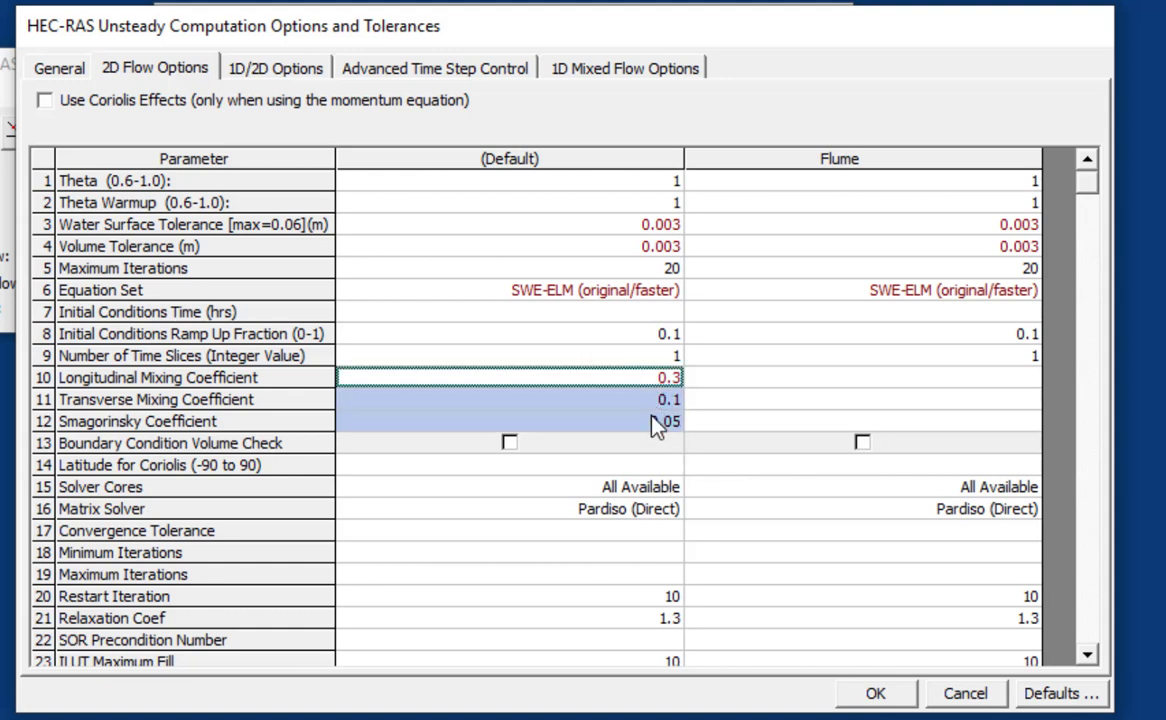
drag(794, 380, 800, 428)
key(ctrl+v)
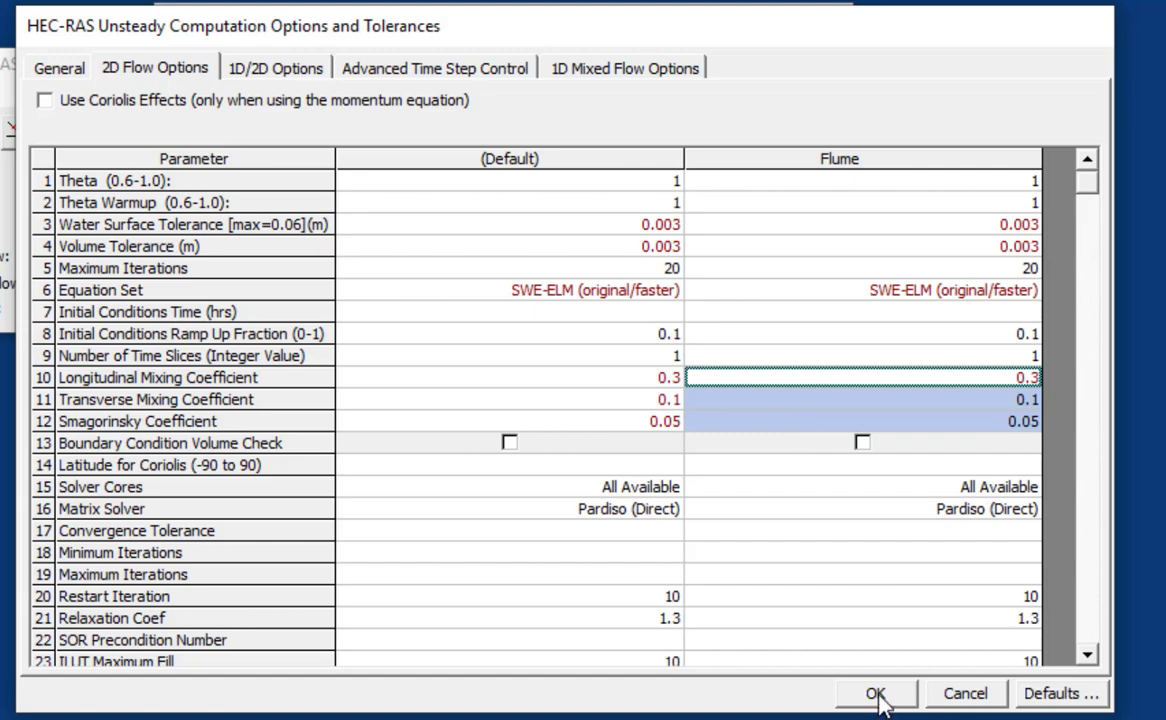
- Accept the computation options and set the mapping output interval to 1 Second
click(876, 697)
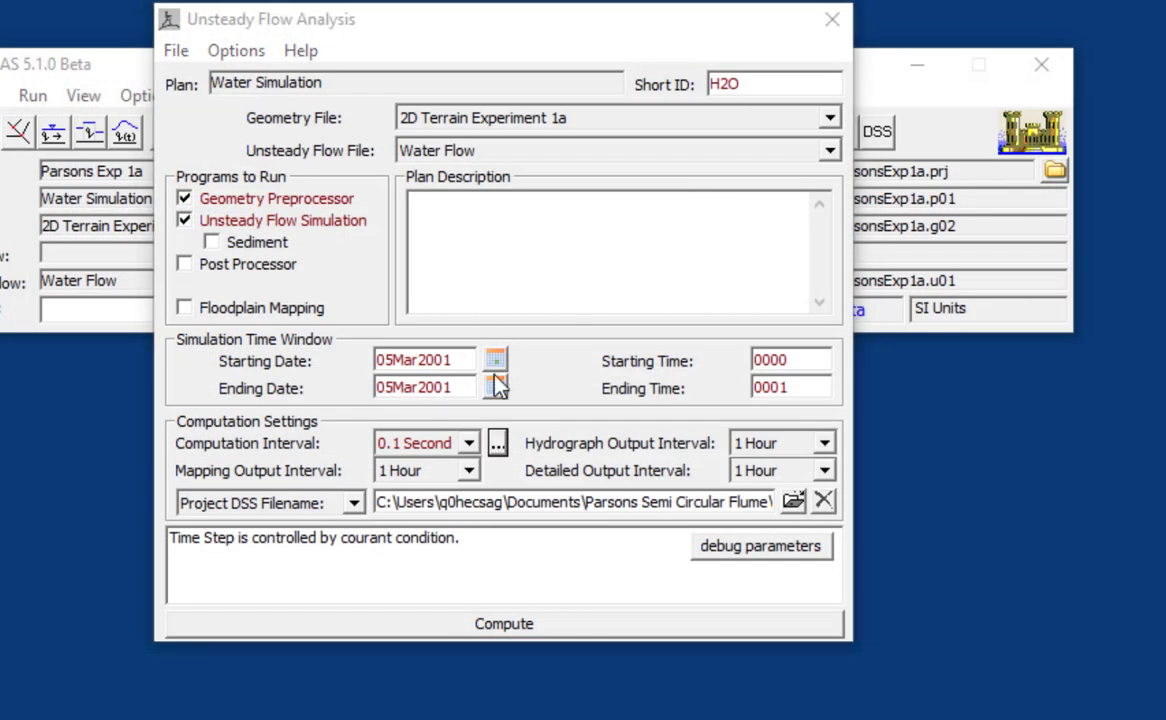
click(468, 470)
drag(473, 585, 471, 515)
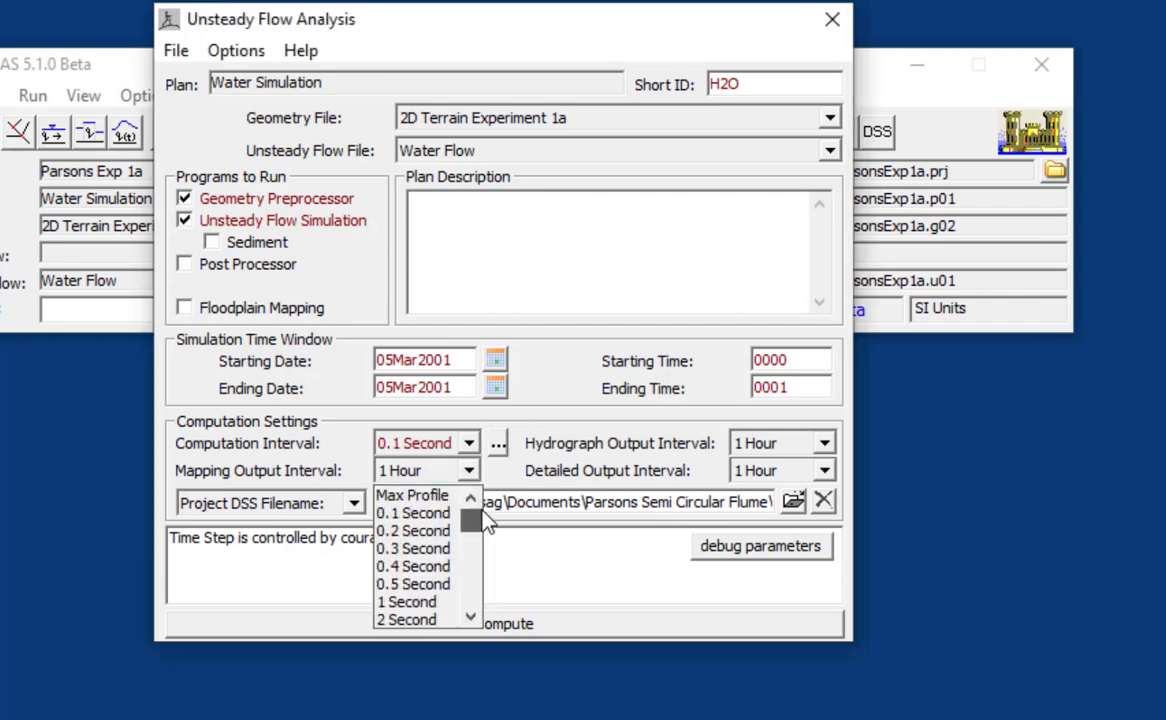
click(445, 601)
- Set the detailed and hydrograph output intervals to 1 Minute and save the plan
click(824, 470)
click(828, 547)
click(828, 534)
click(770, 548)
click(824, 443)
click(828, 515)
click(829, 510)
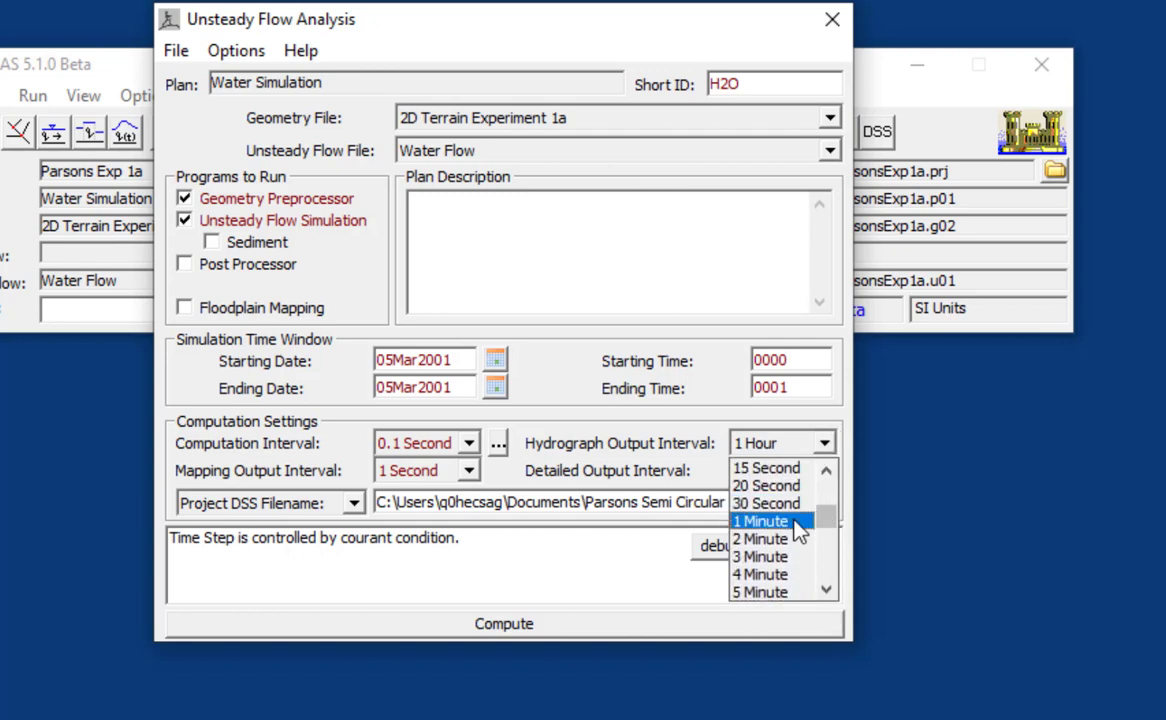
click(800, 520)
click(176, 50)
click(200, 143)
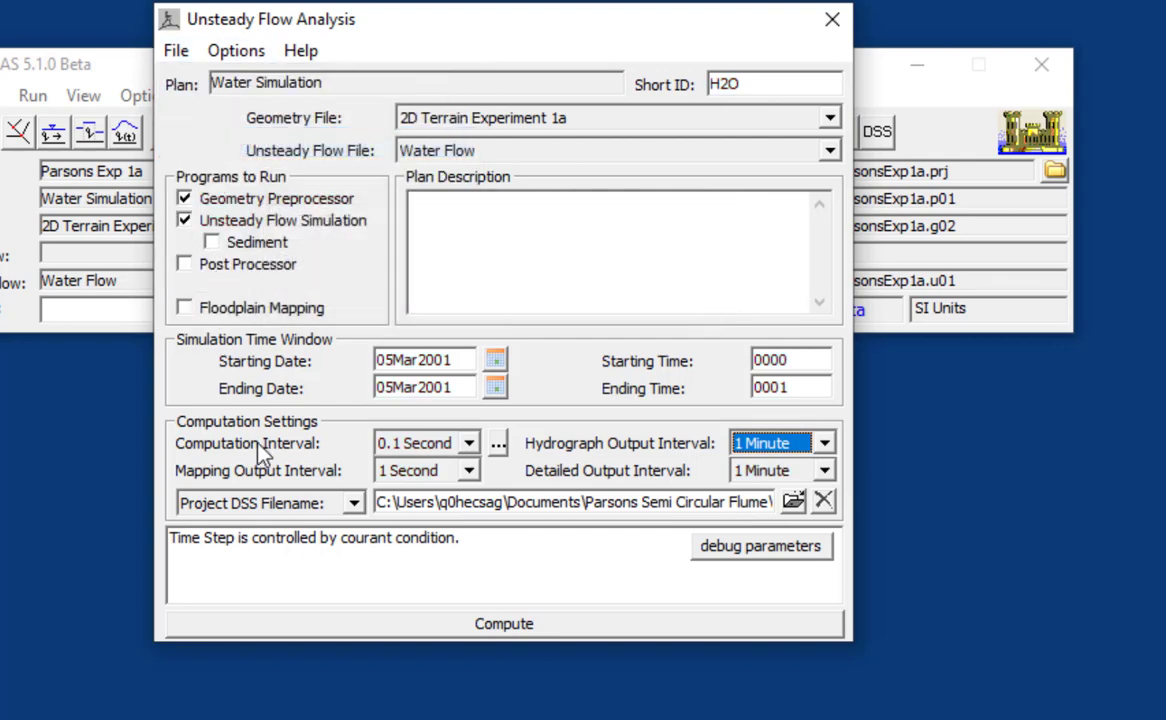
- Compute the Water Simulation plan, then close the finished report and the Unsteady Flow Analysis window
click(393, 632)
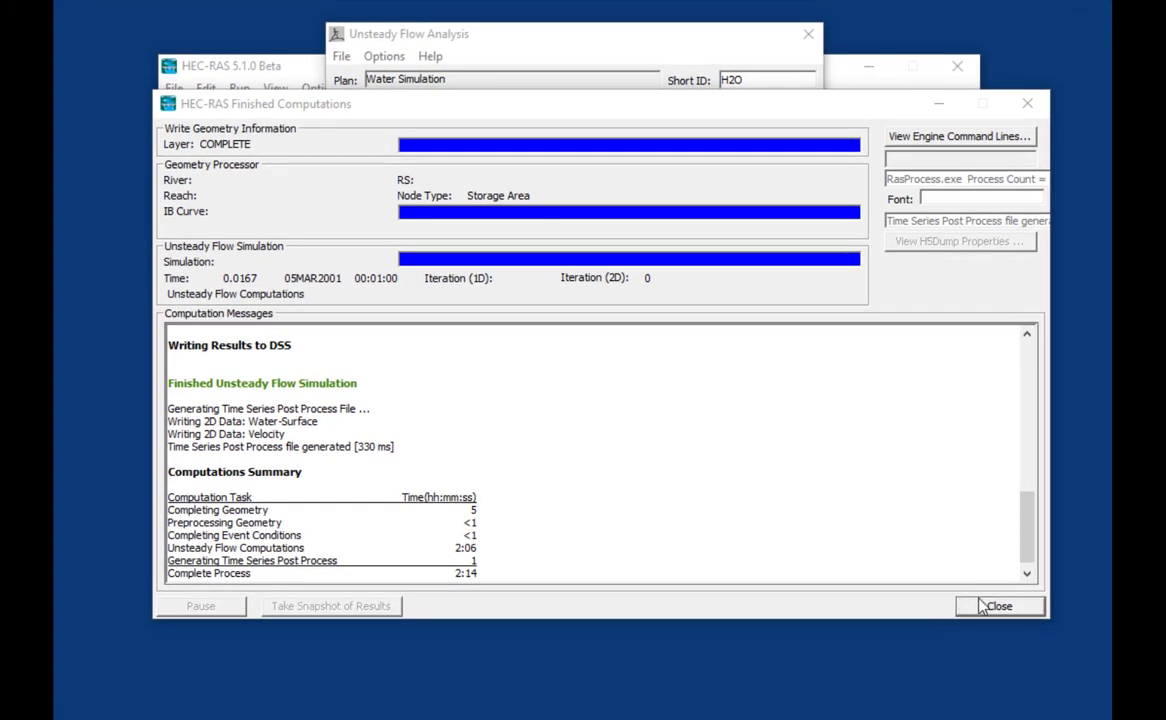
click(982, 605)
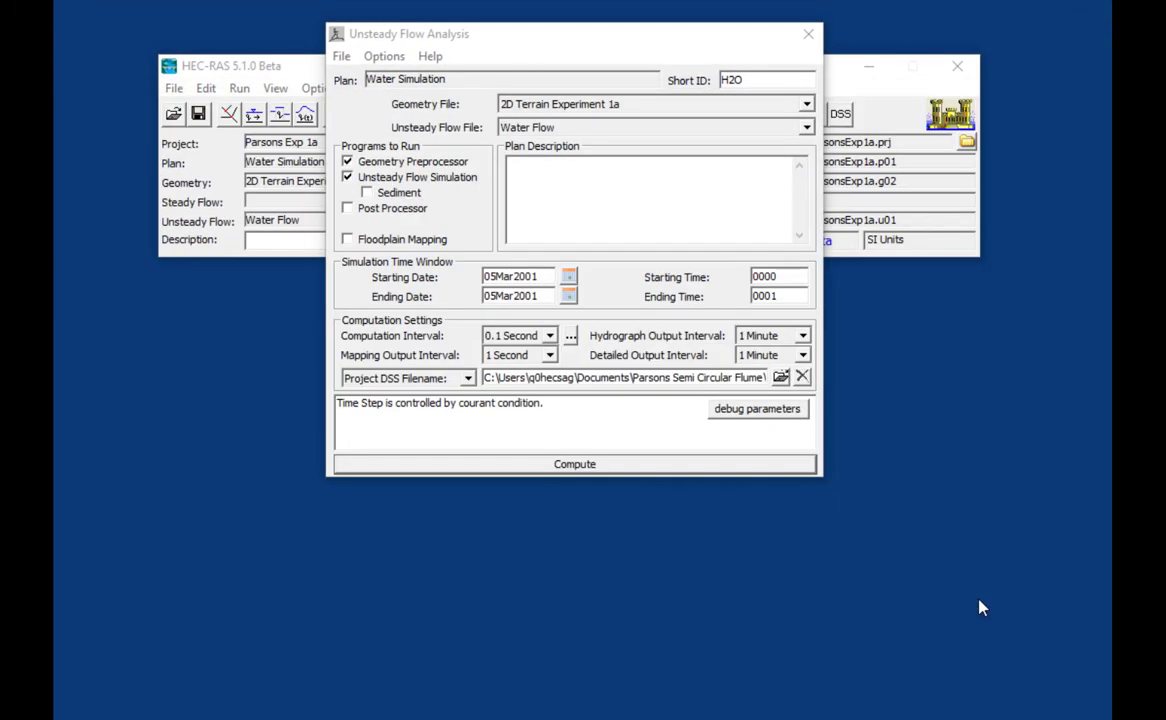
click(810, 40)
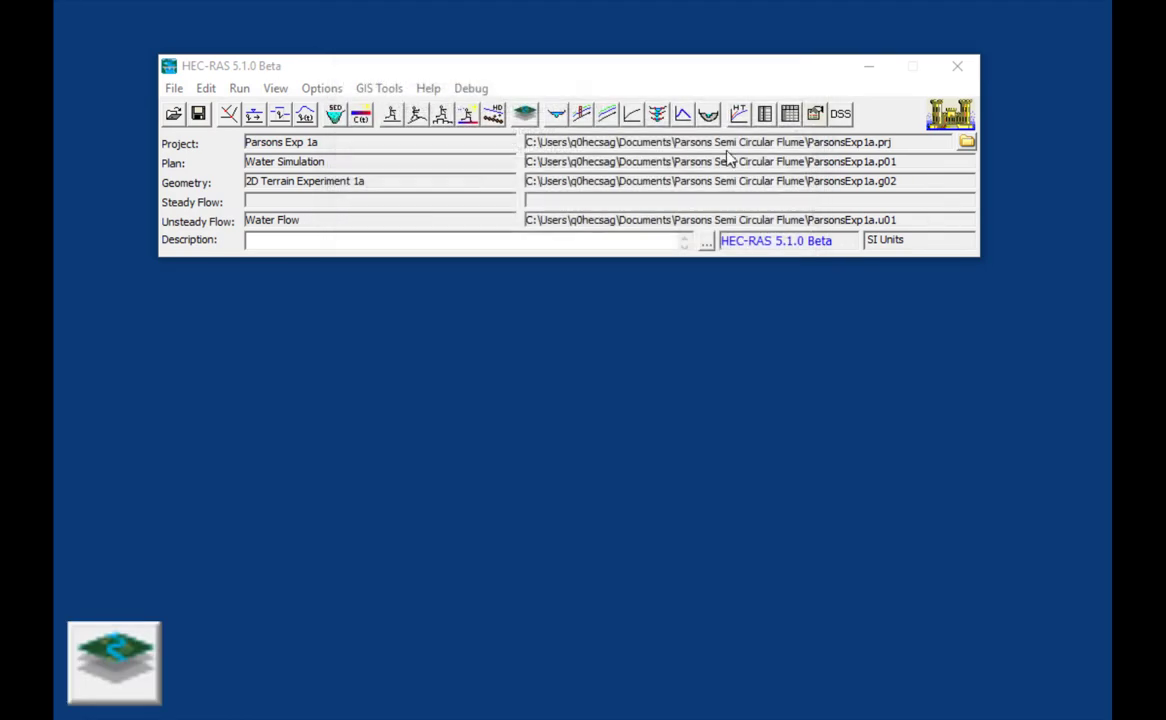
- Open RAS Mapper and display the H2O run's maximum velocity layer as the active layer
click(525, 115)
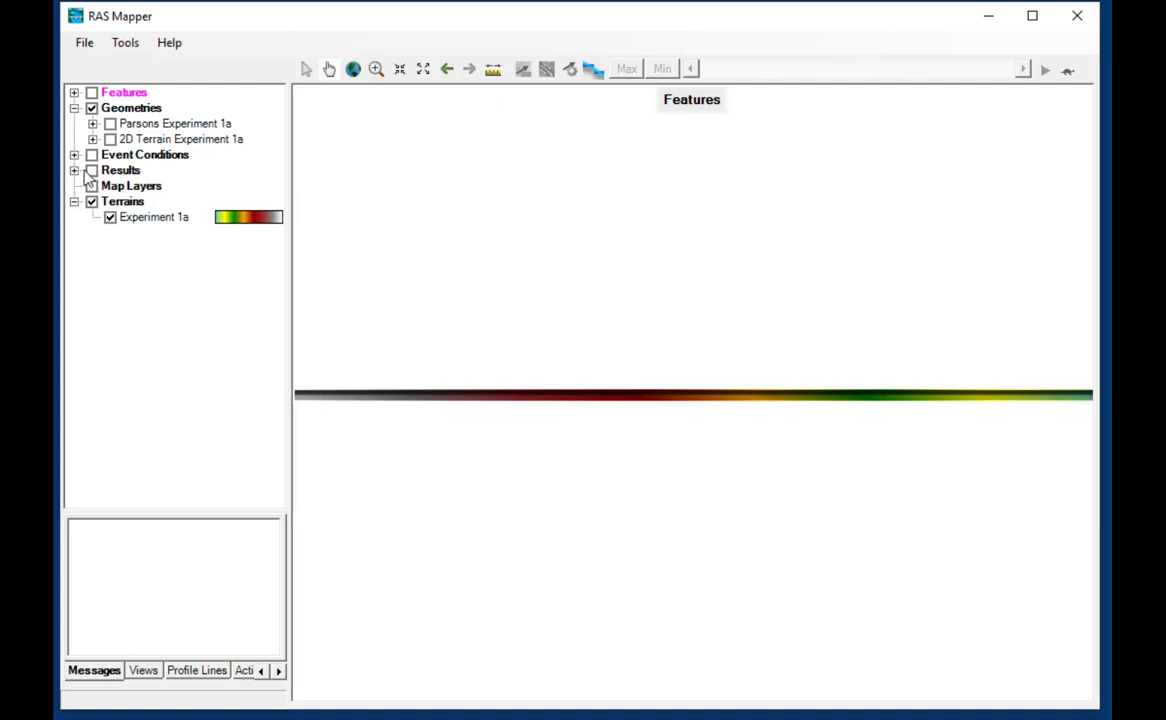
click(74, 171)
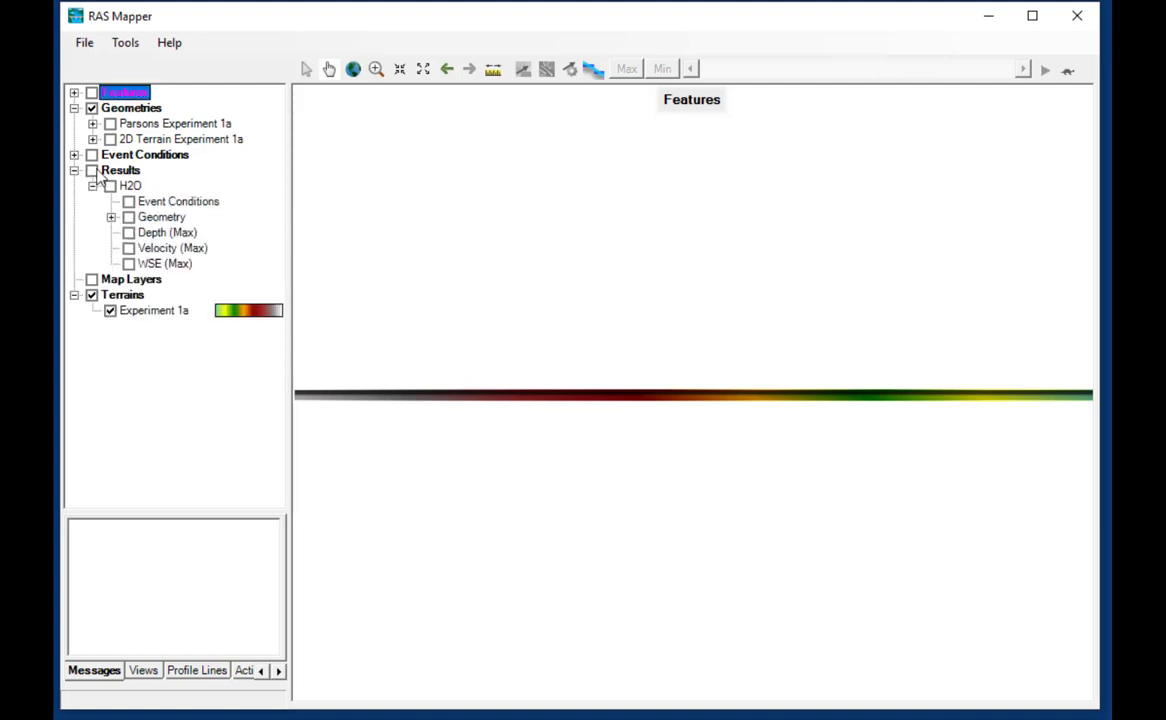
click(91, 170)
click(110, 186)
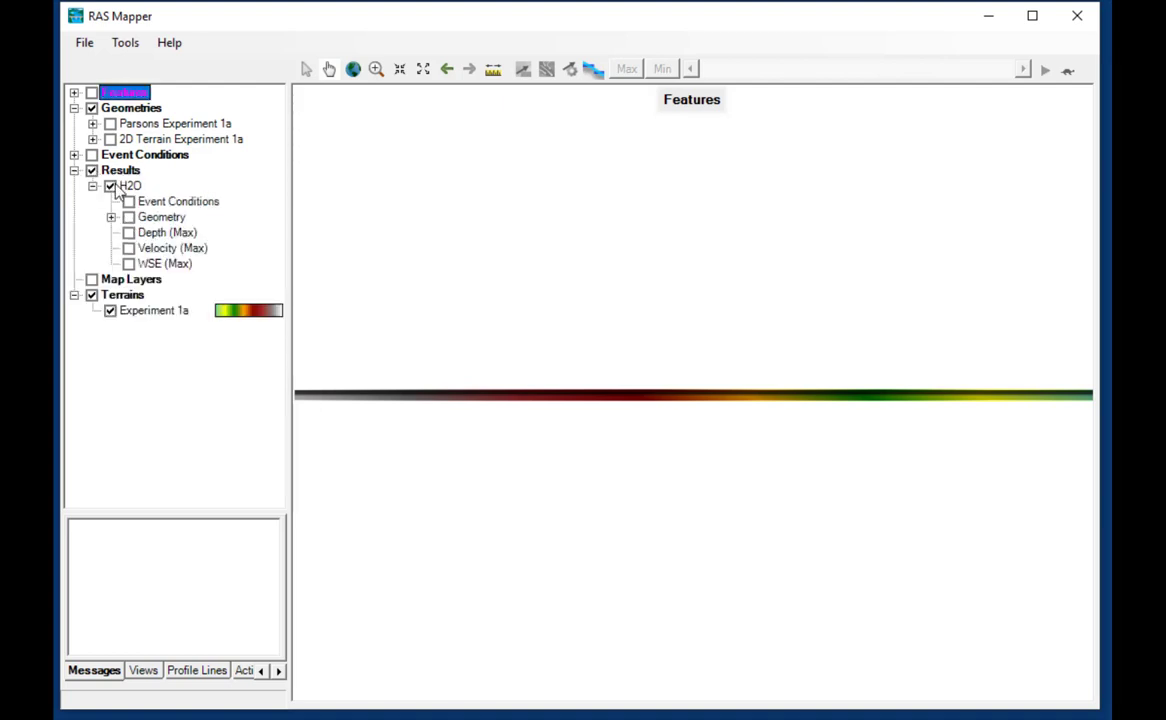
click(129, 249)
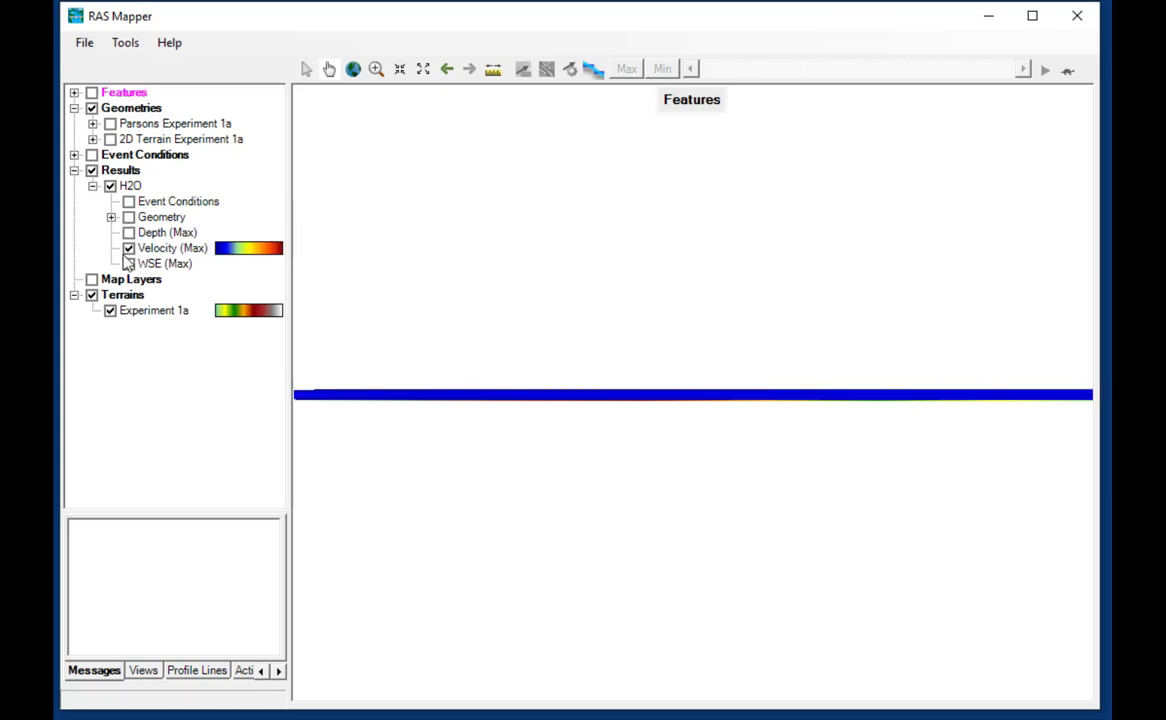
click(158, 249)
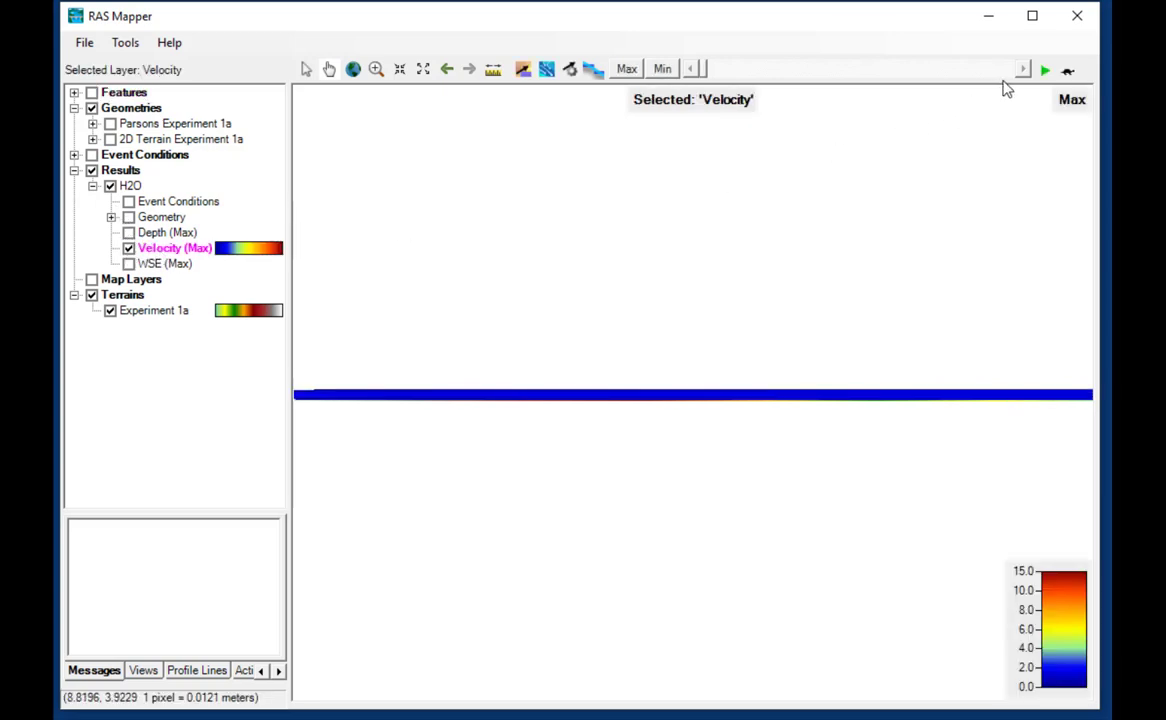
- Set the velocity map time to 00:00:02 and zoom in on the flume's upstream end
click(1044, 71)
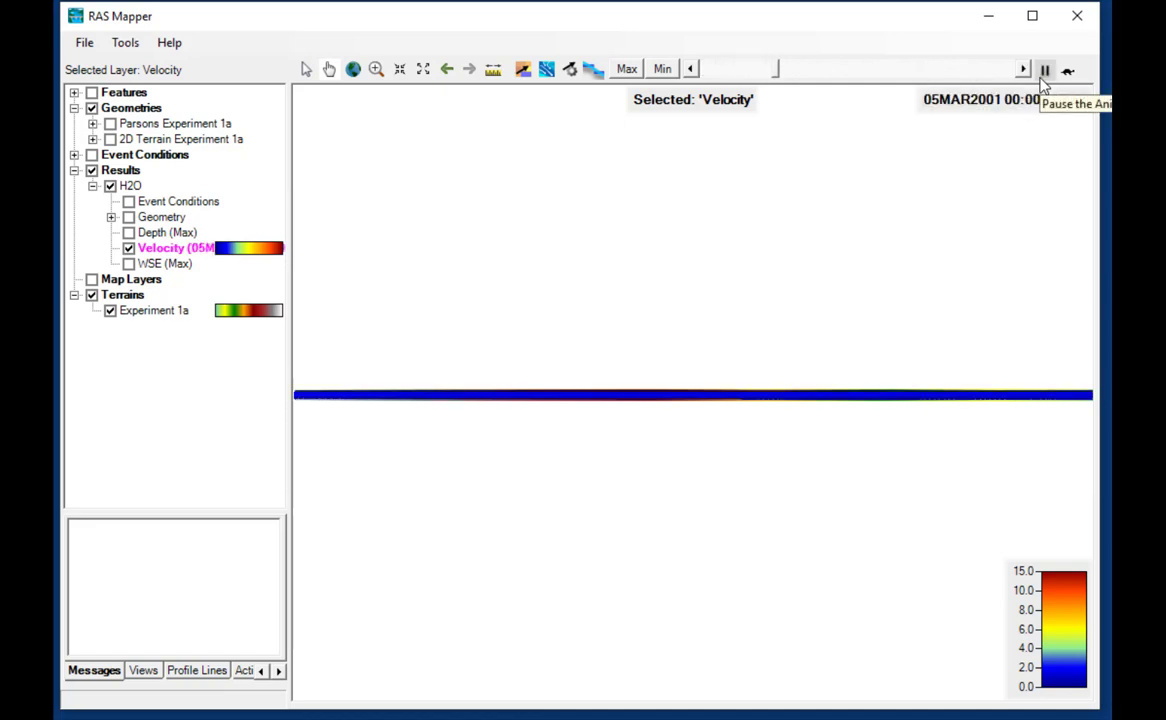
click(1044, 71)
drag(932, 80, 716, 80)
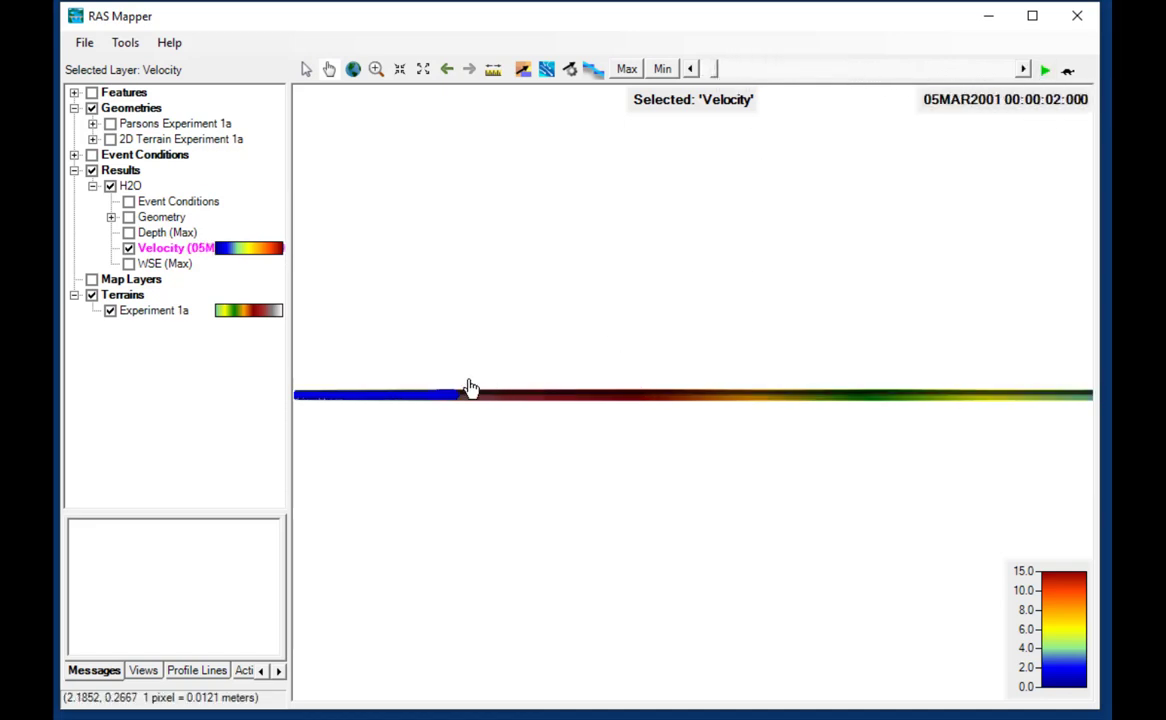
click(376, 69)
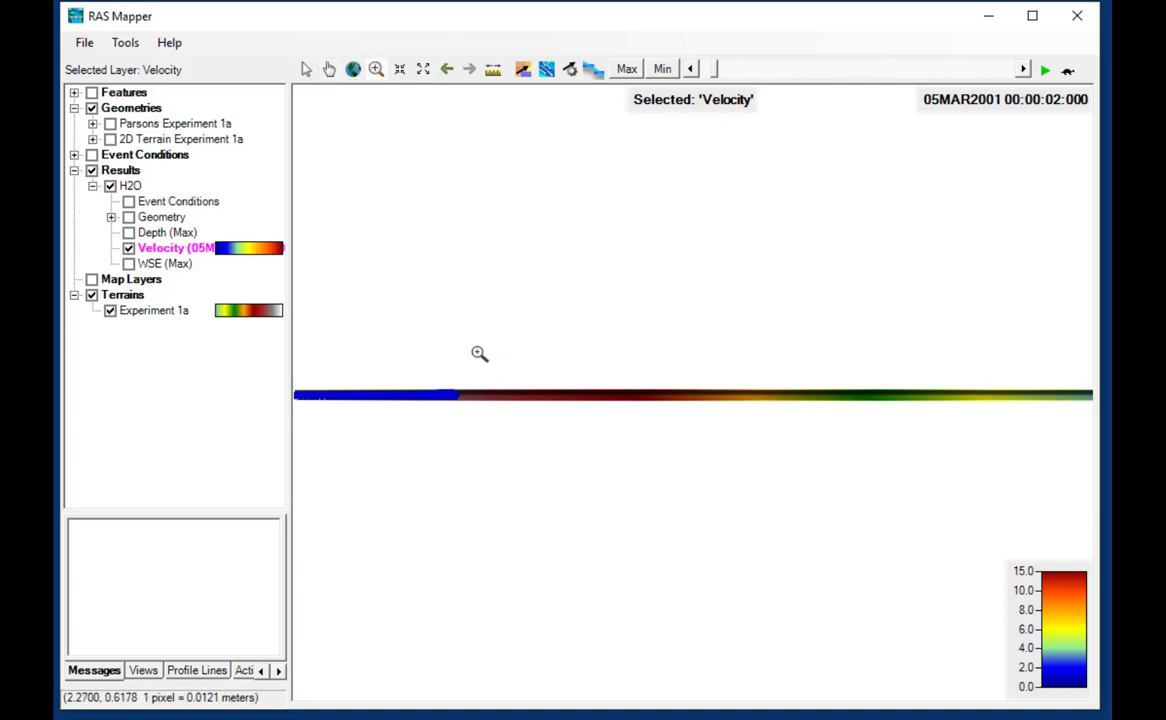
drag(474, 377, 374, 418)
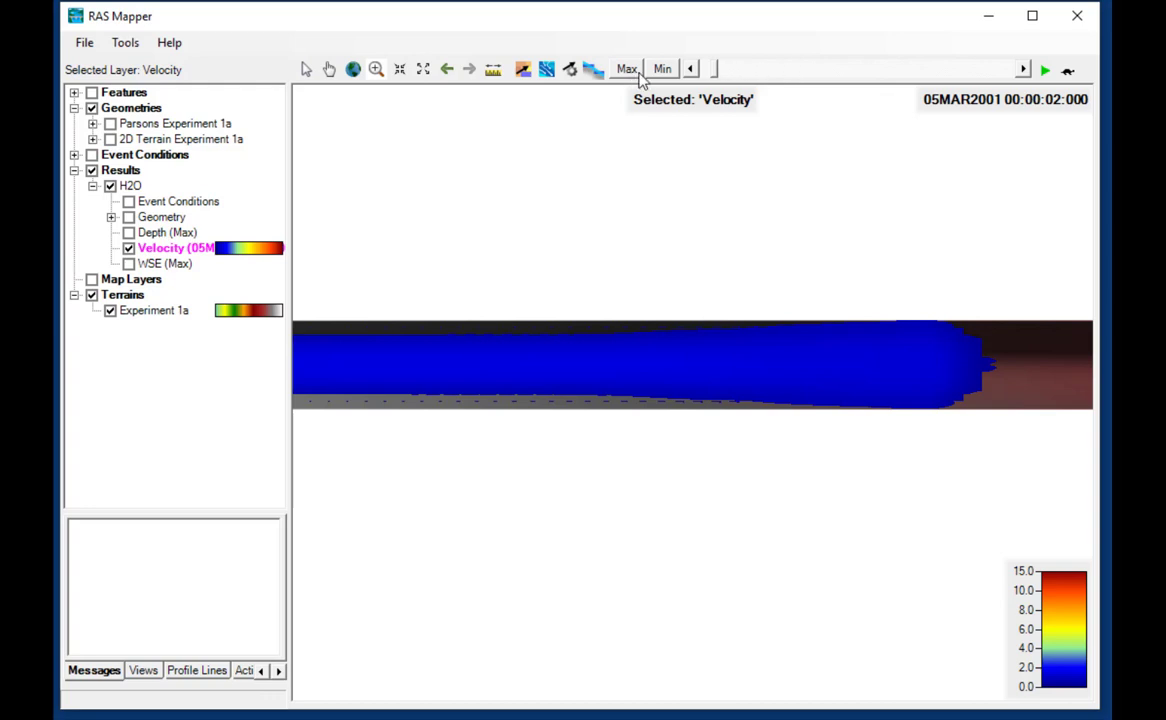
click(690, 71)
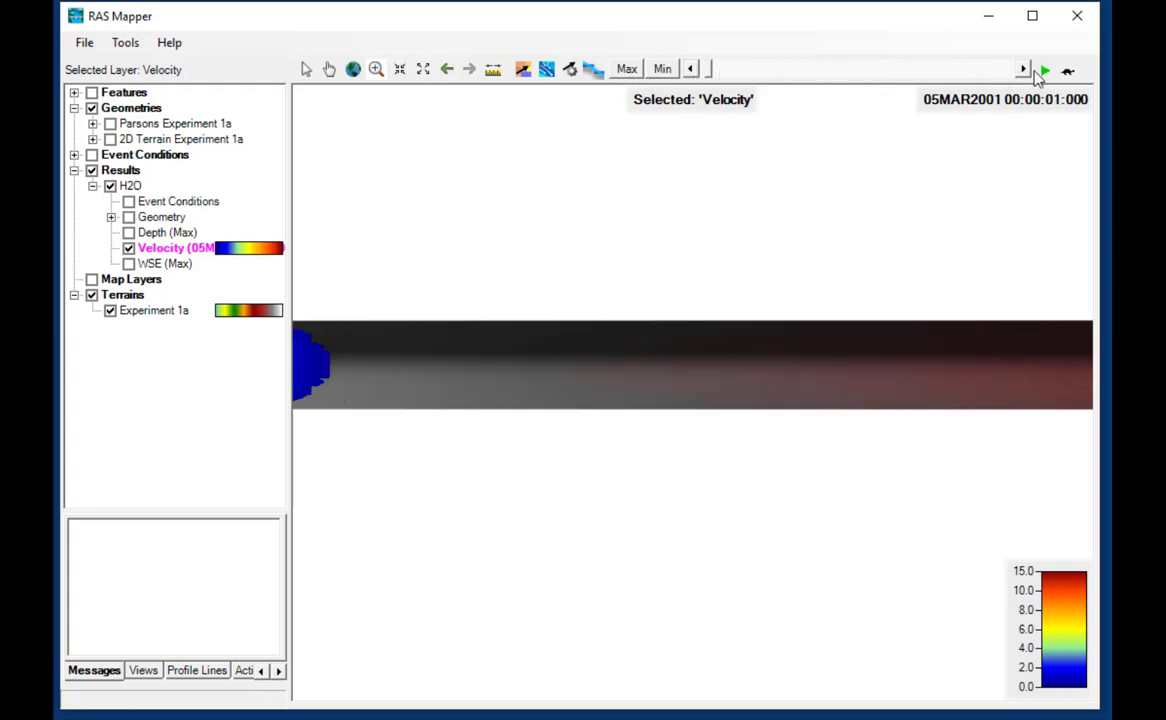
click(1023, 70)
click(1023, 70)
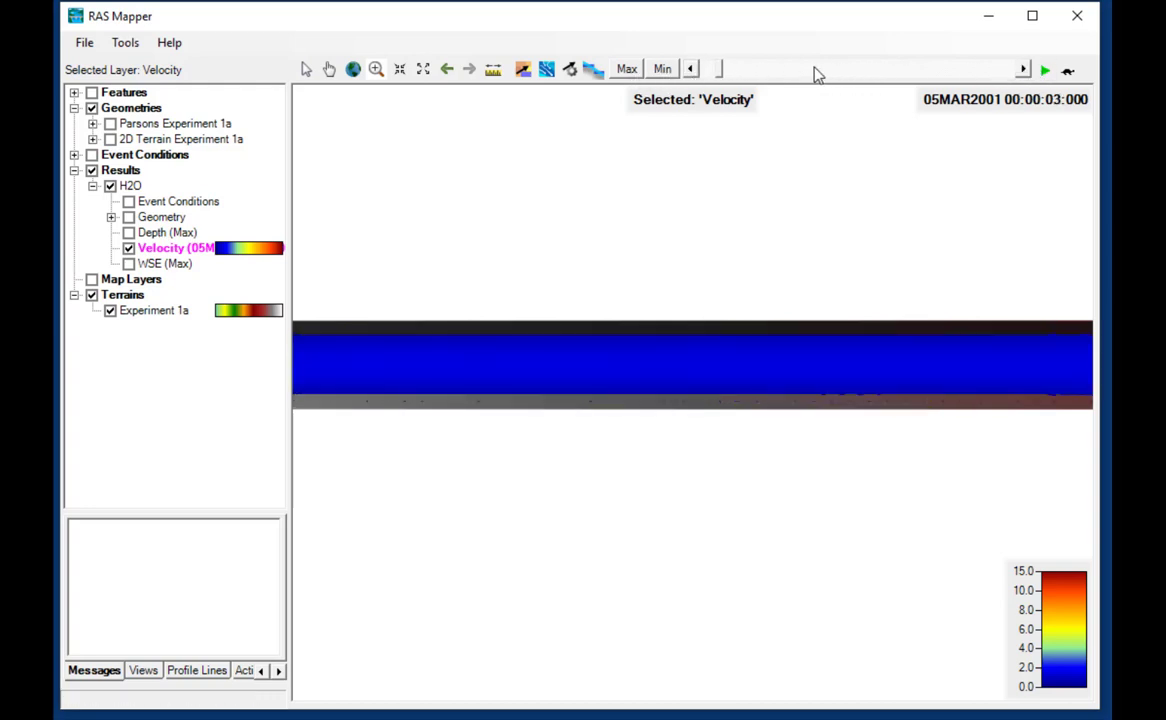
click(690, 69)
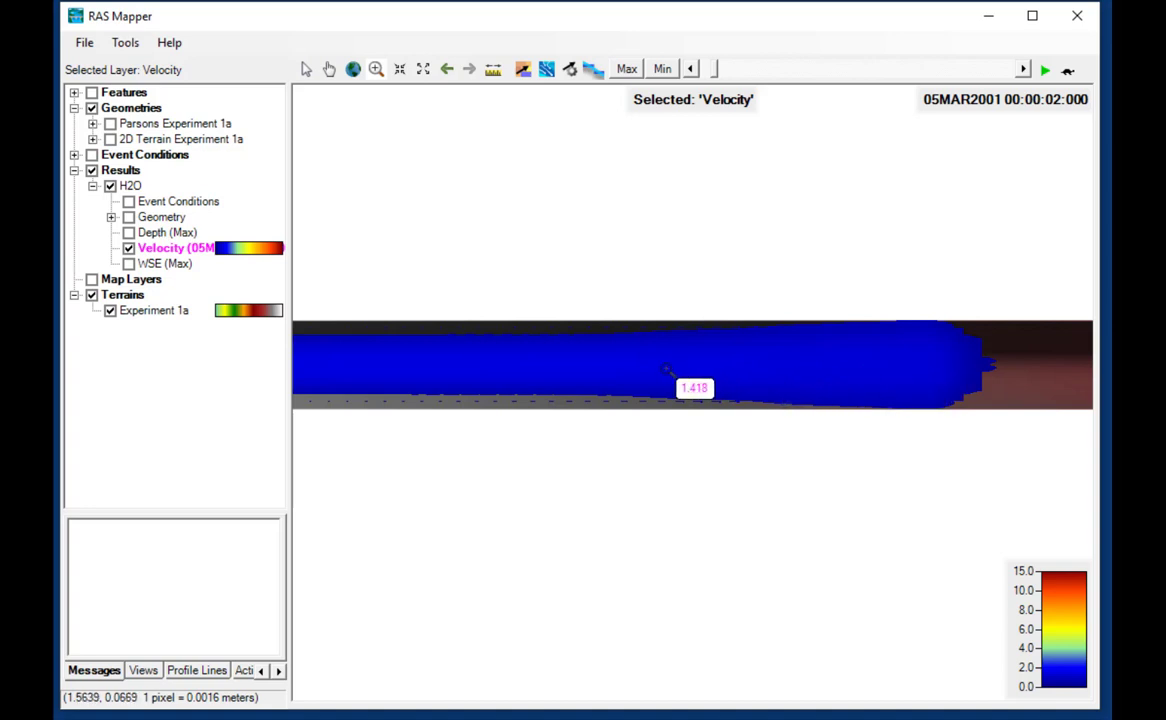
- Change the Velocity layer's colour ramp maximum from 15 to 1.5 in Layer Properties
right_click(164, 247)
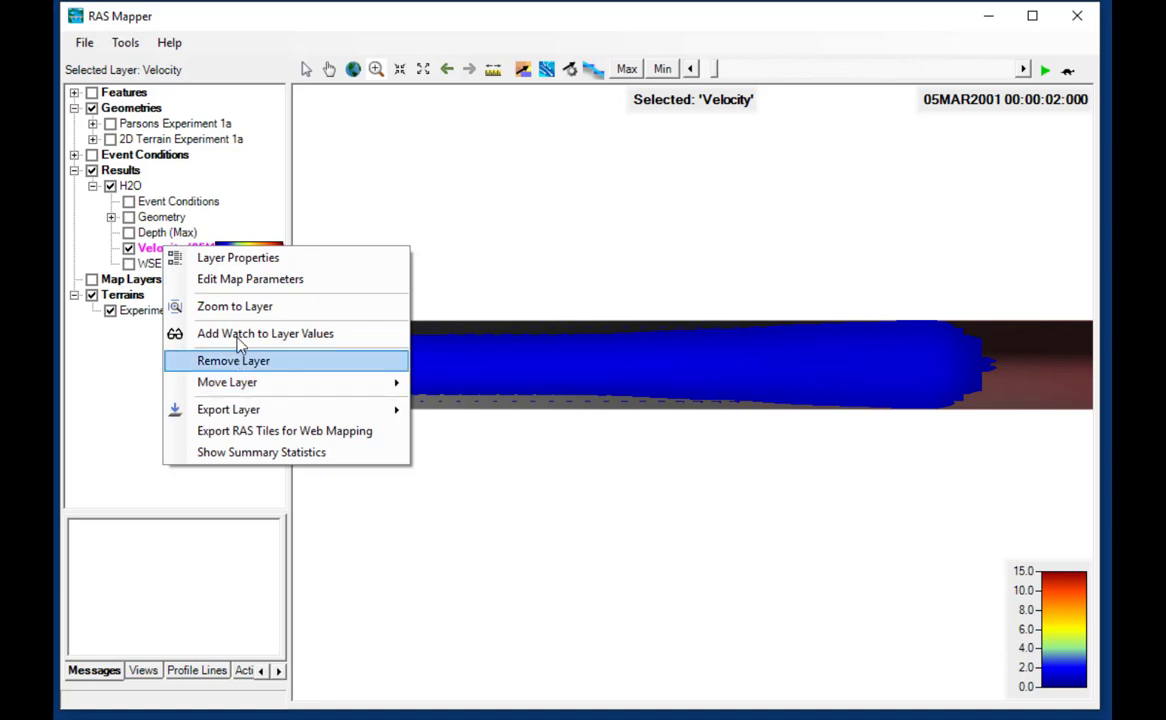
click(229, 262)
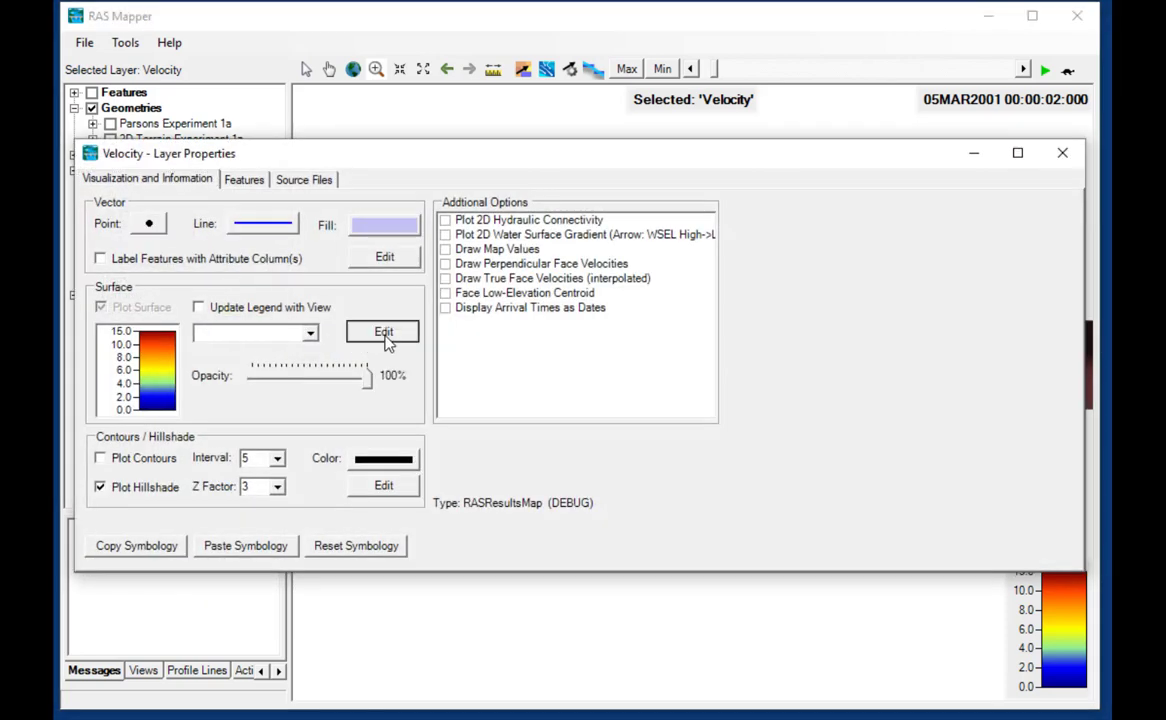
click(378, 330)
double_click(437, 262)
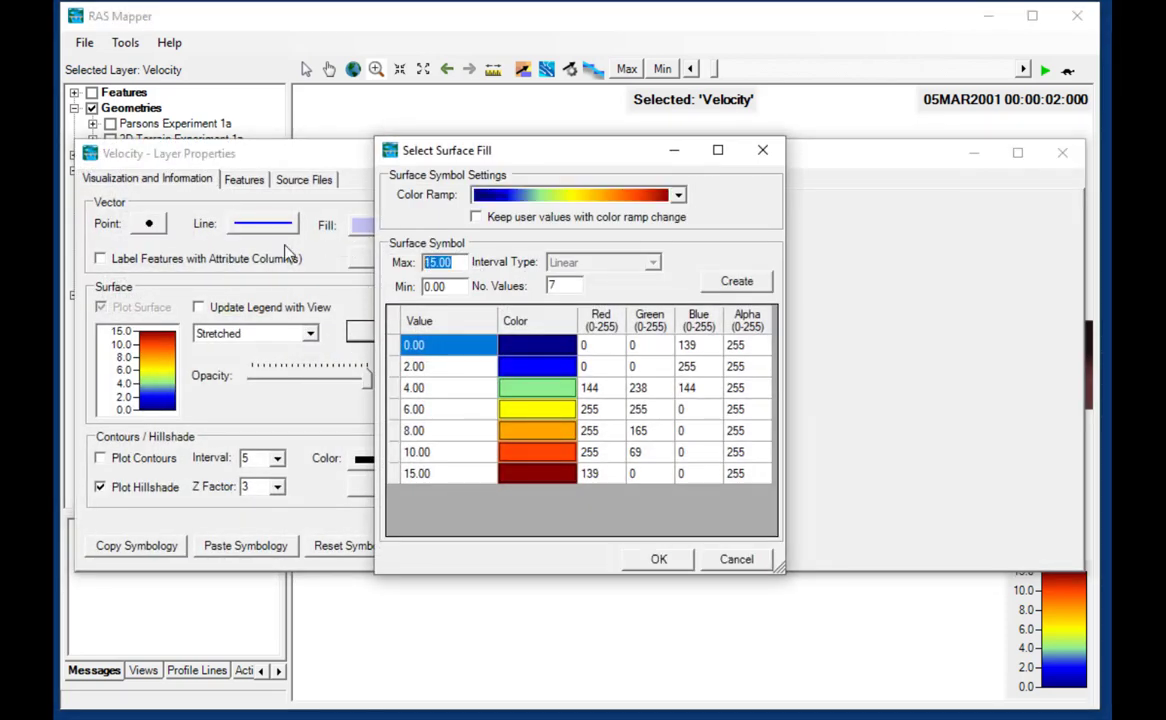
text(1.5)
click(737, 281)
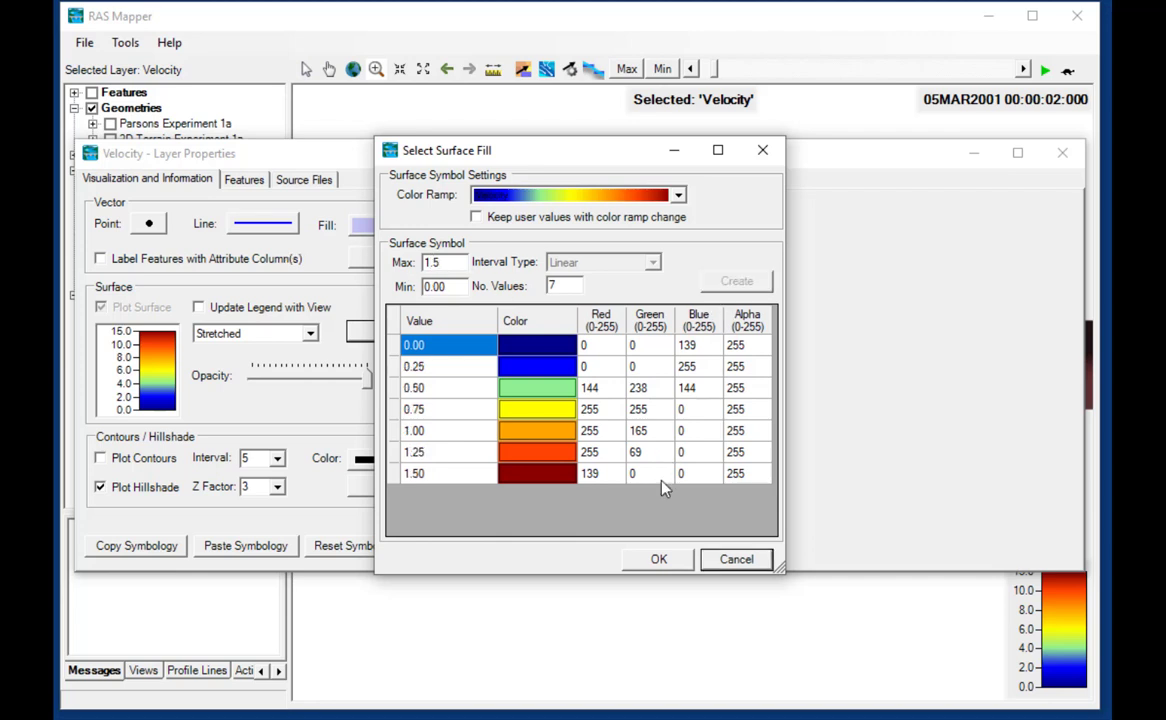
click(665, 559)
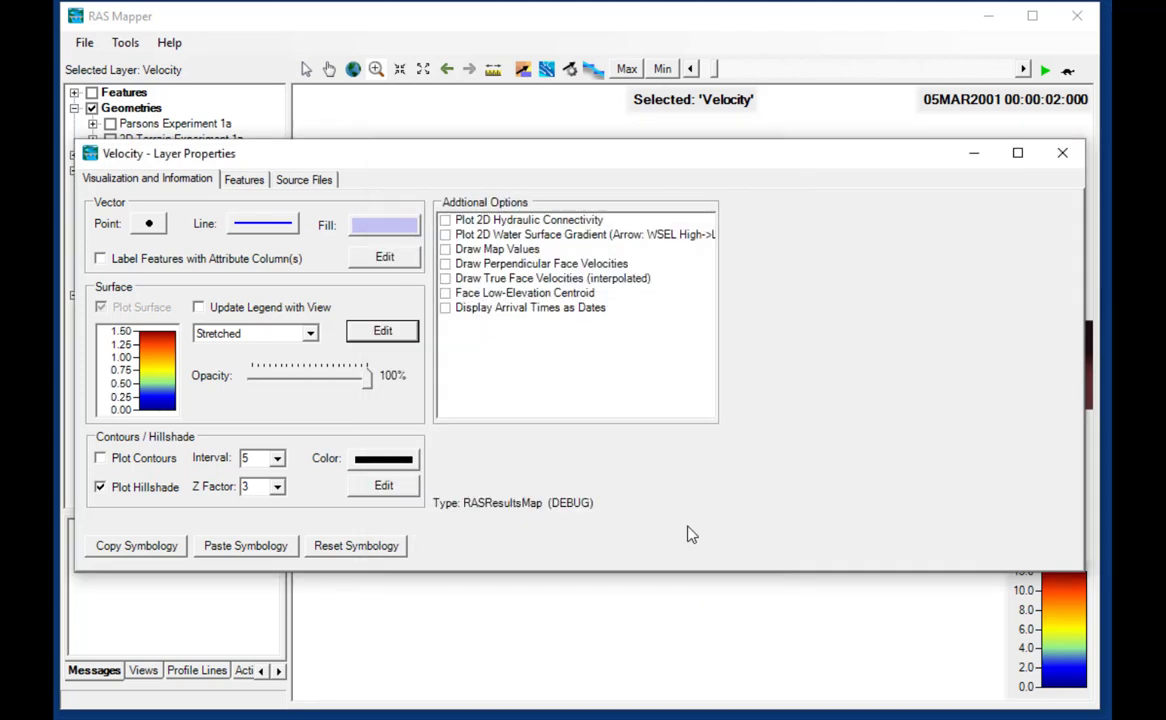
click(1062, 153)
scroll(533, 335, down, 3)
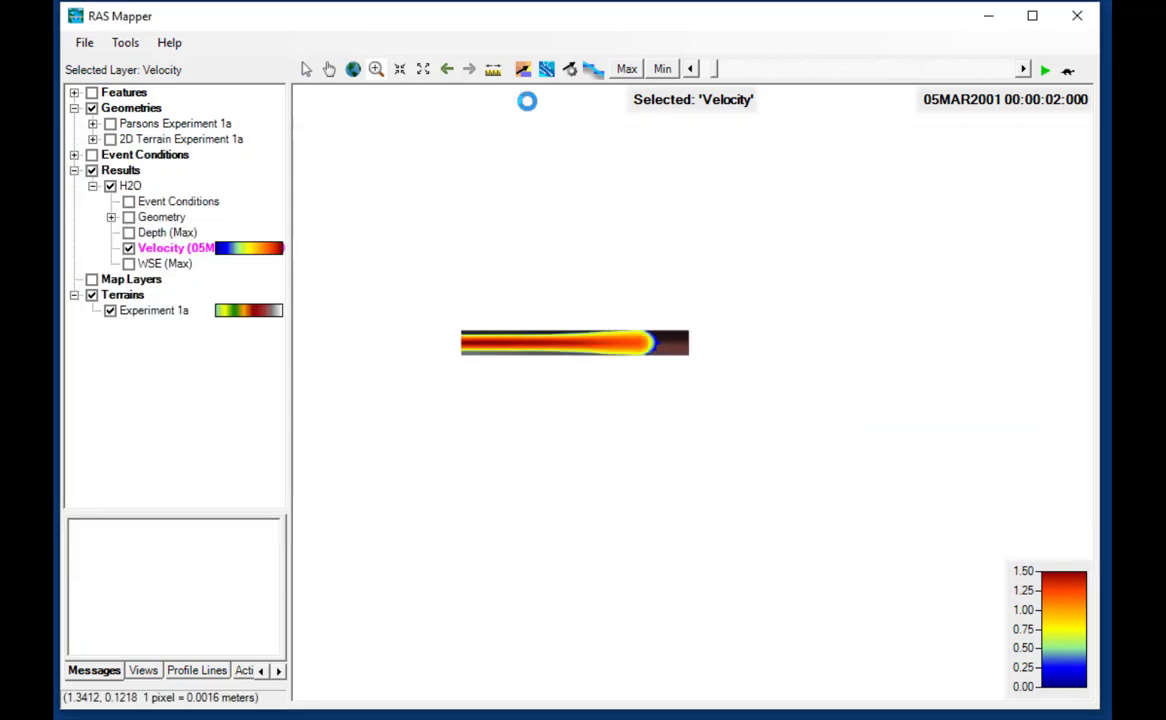
- Advance the velocity map to 00:00:29:922, then close RAS Mapper
click(1022, 71)
click(1022, 71)
click(1022, 71)
click(1022, 71)
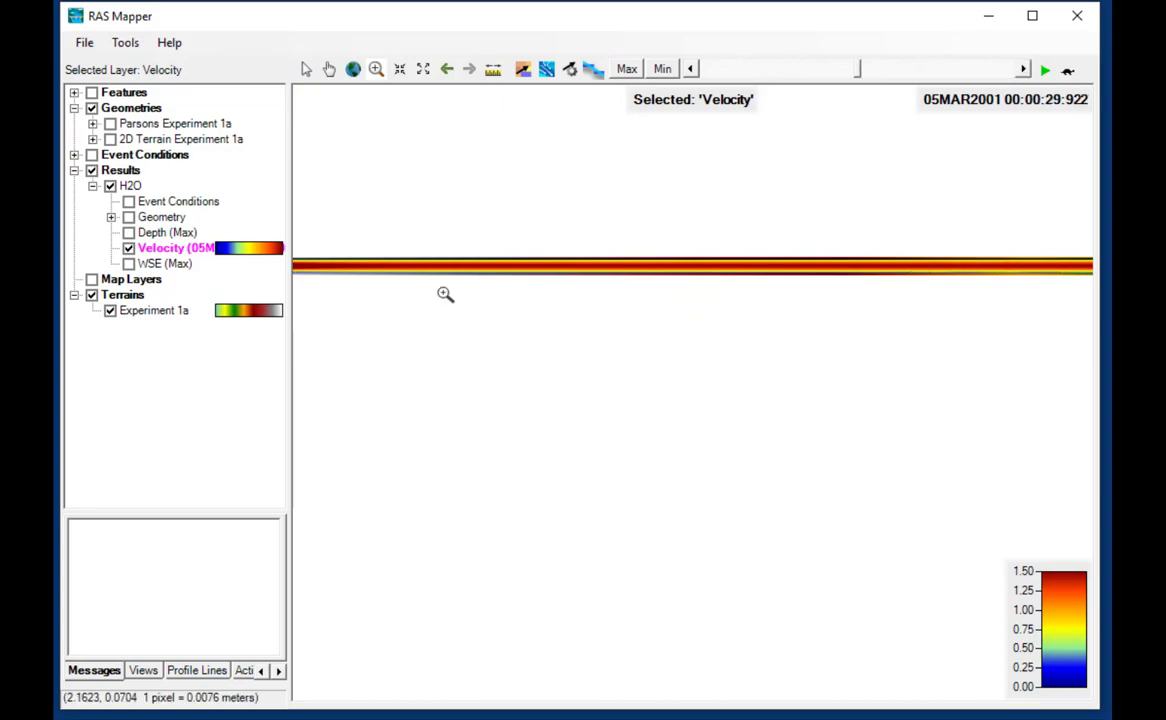
click(1071, 24)
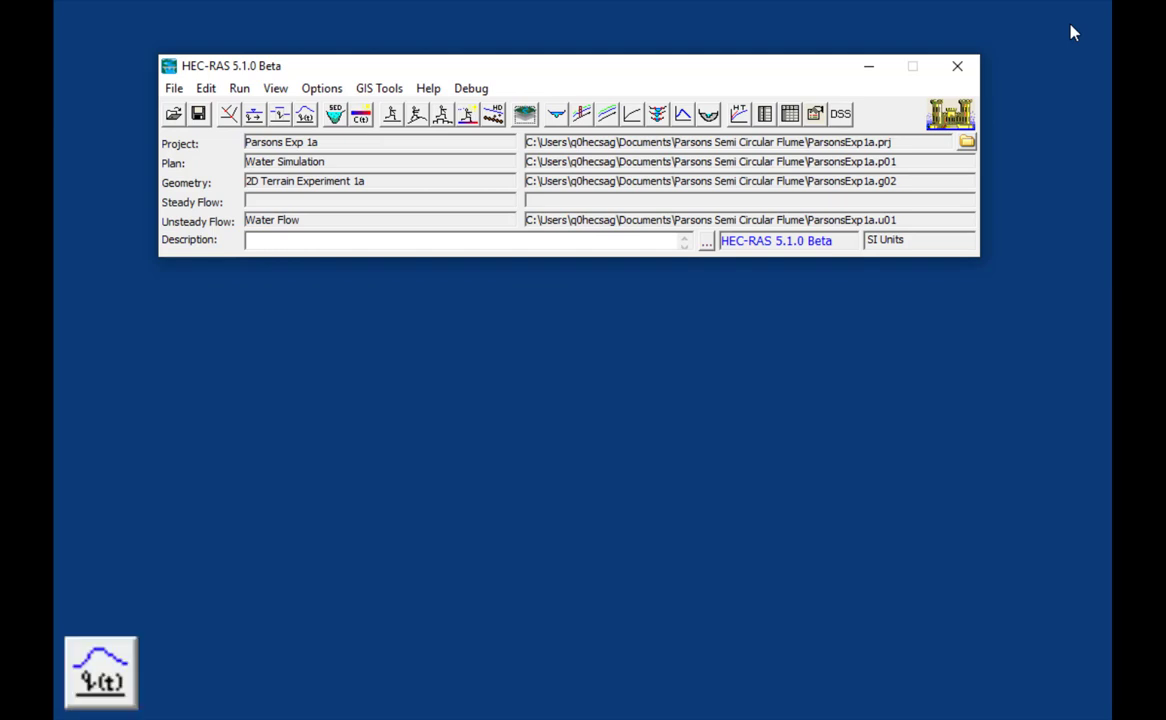
- Save the unsteady flow data as a copy titled 'Bingham' in the flow data editor
click(306, 115)
click(383, 50)
click(401, 137)
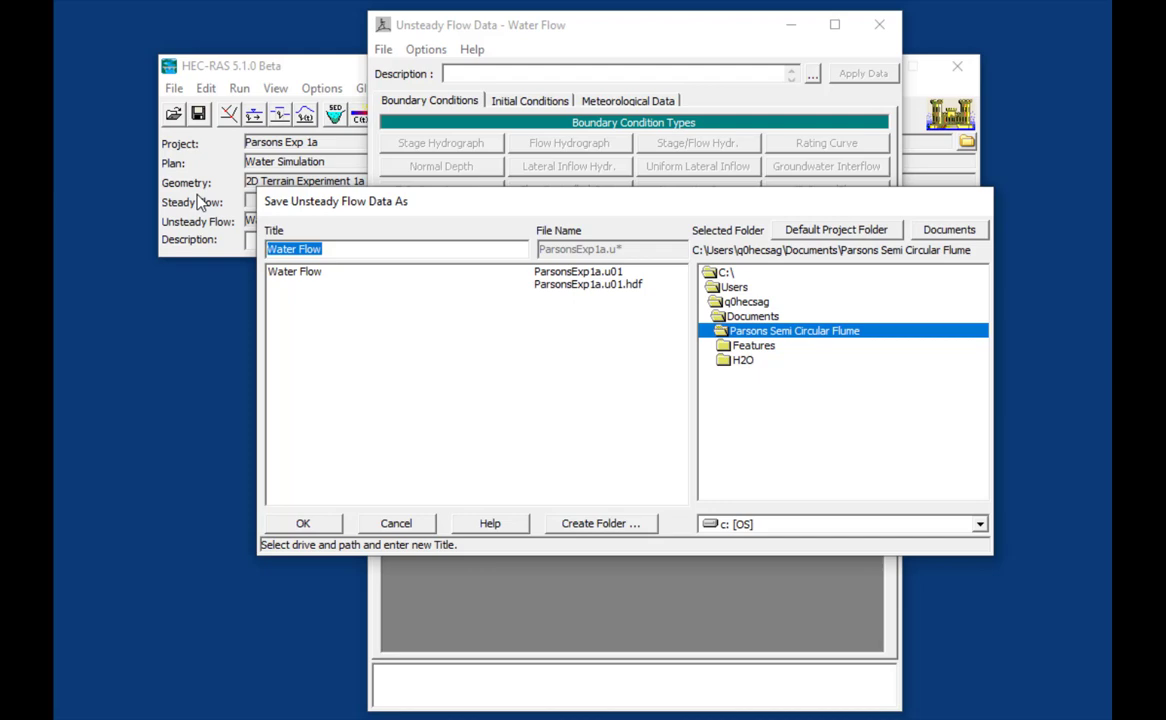
text(Bi)
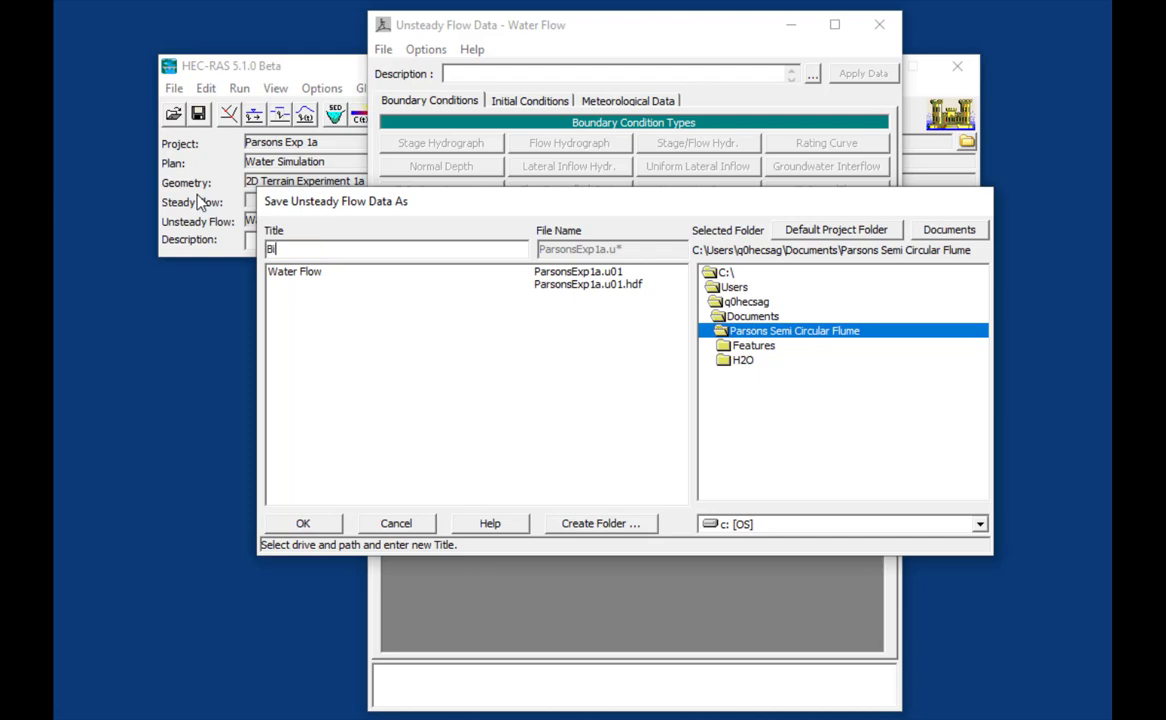
text(ngham)
key(Return)
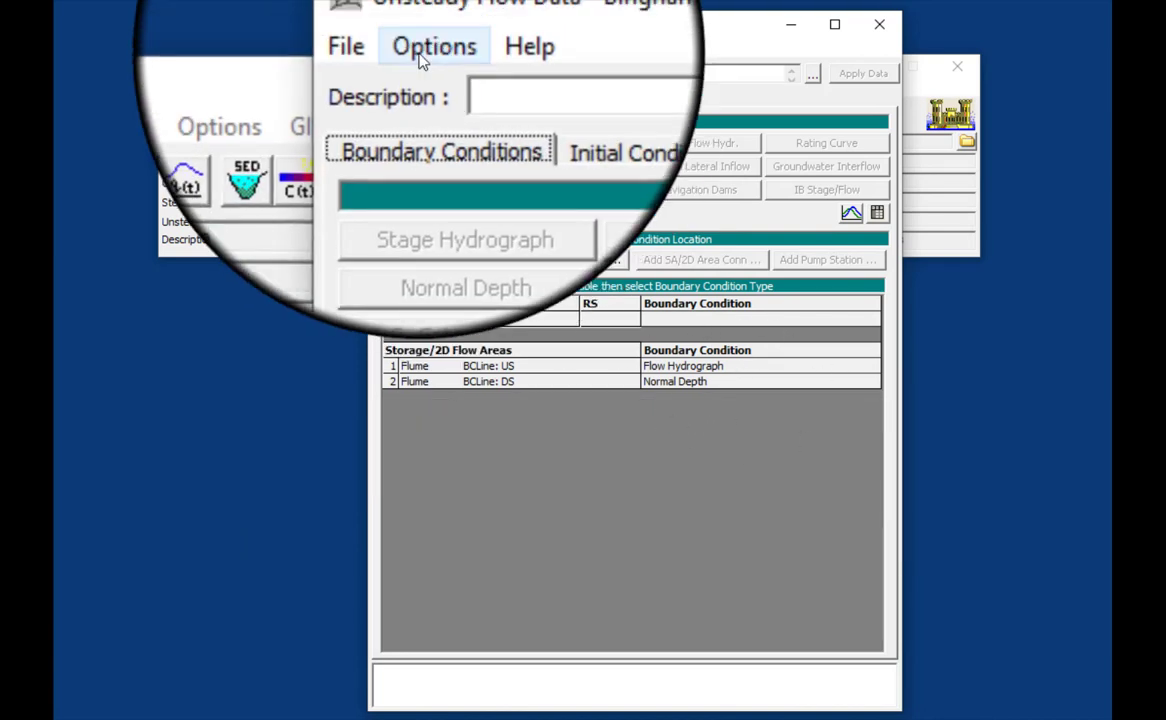
click(421, 58)
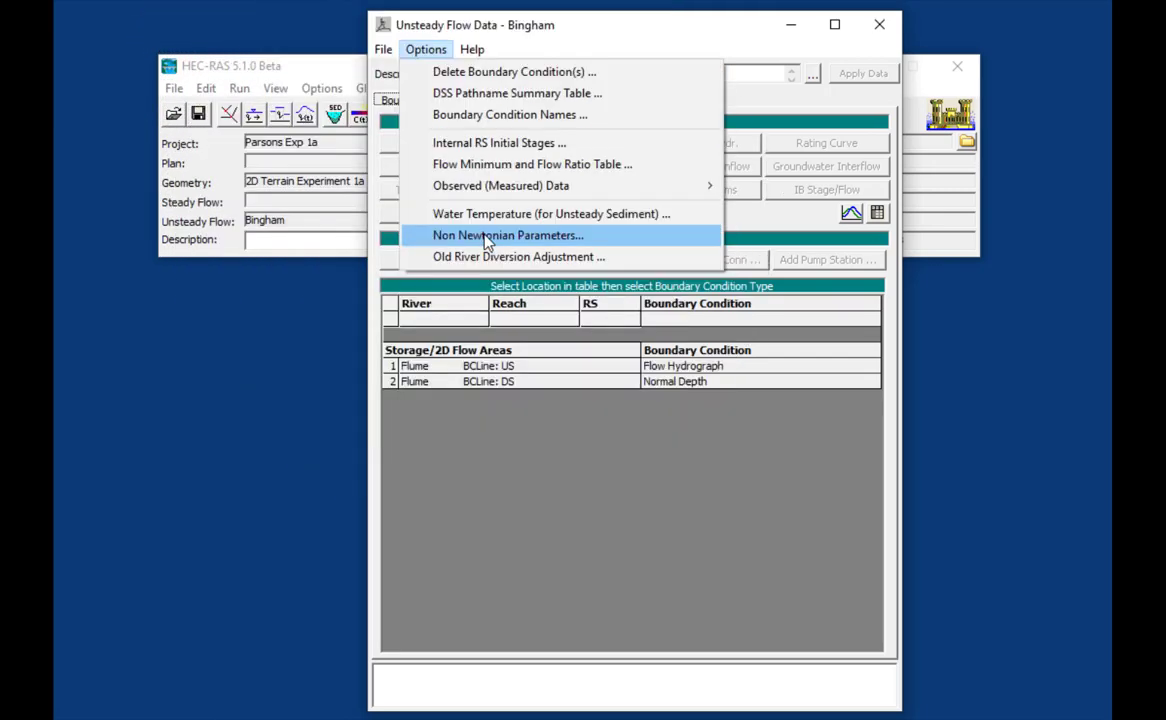
- Open the Non-Newtonian Parameters for the Bingham flow data and list the available methods
click(487, 240)
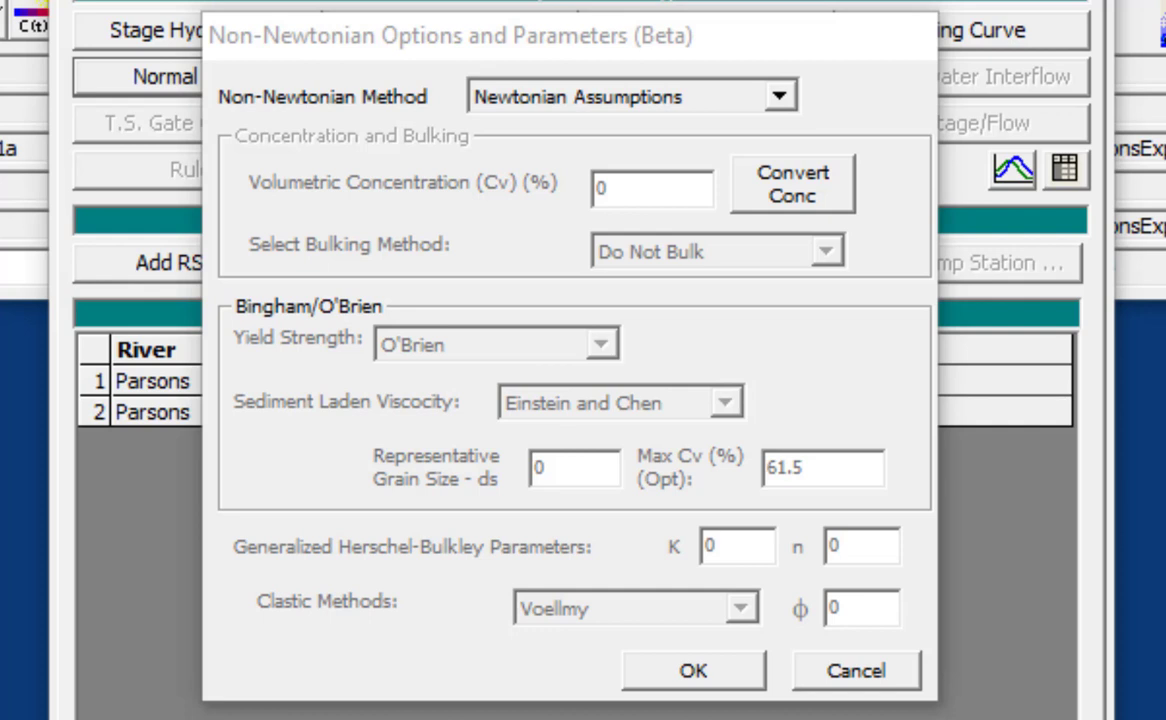
click(784, 97)
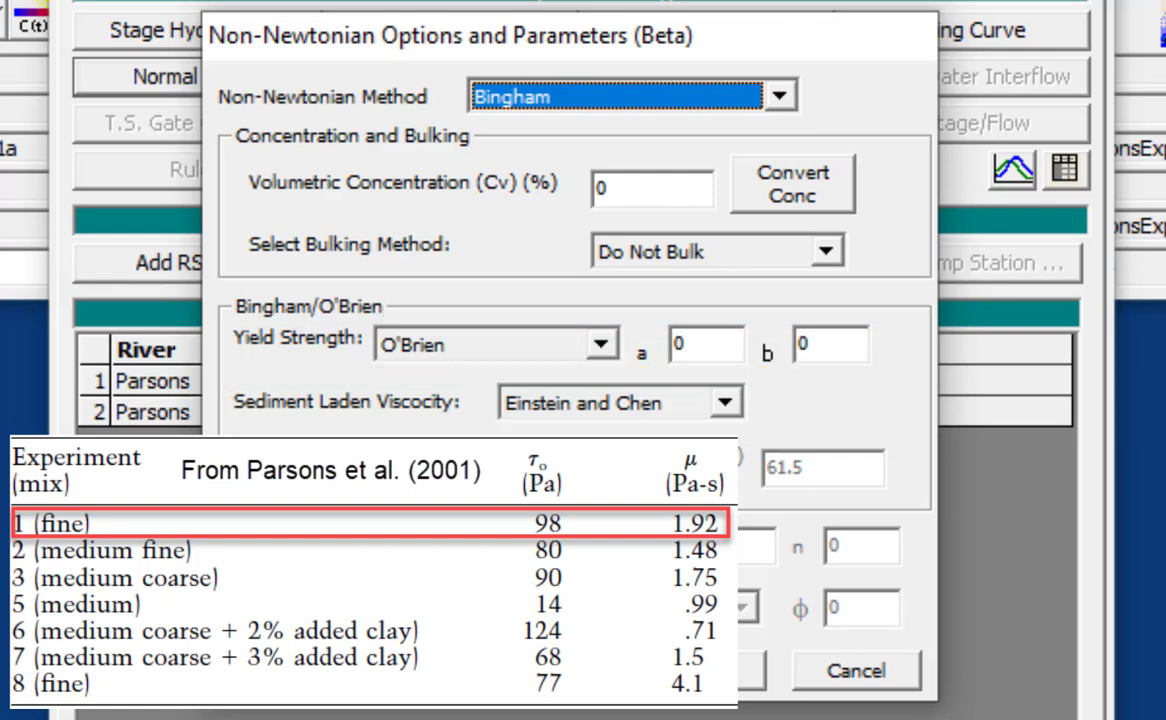
- Set Bingham yield strength to User Yield τ = 98 and viscosity to User Defined μ = 1.92
click(601, 345)
click(597, 410)
click(725, 402)
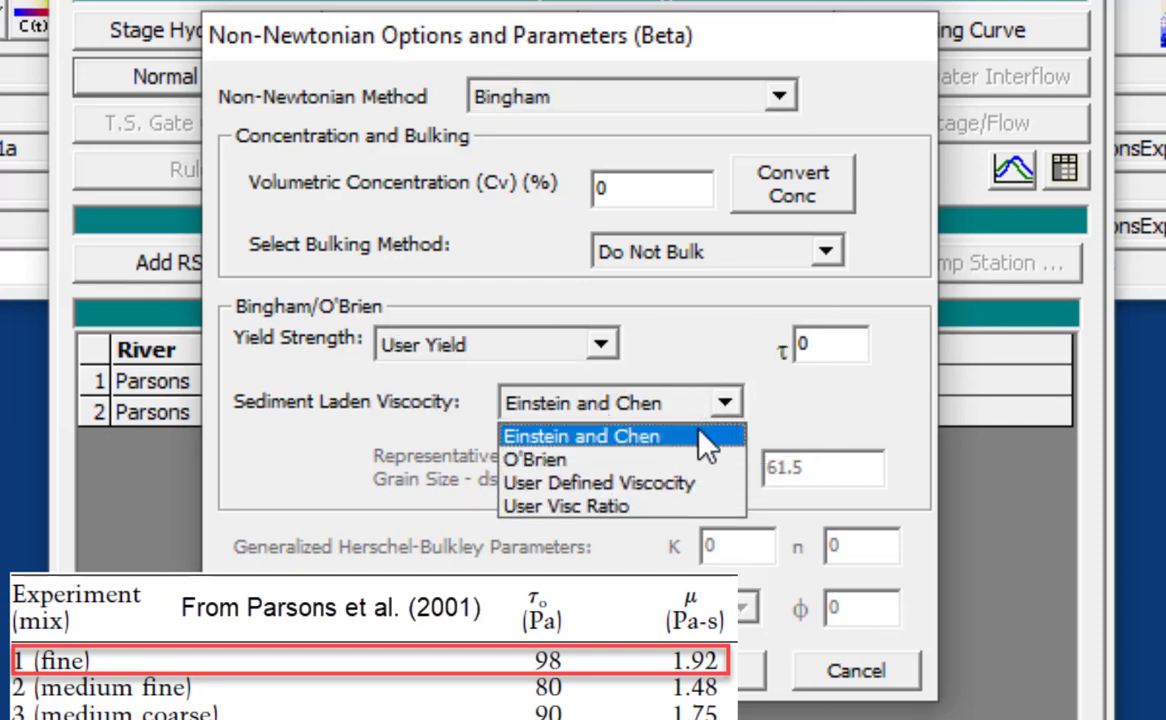
click(681, 484)
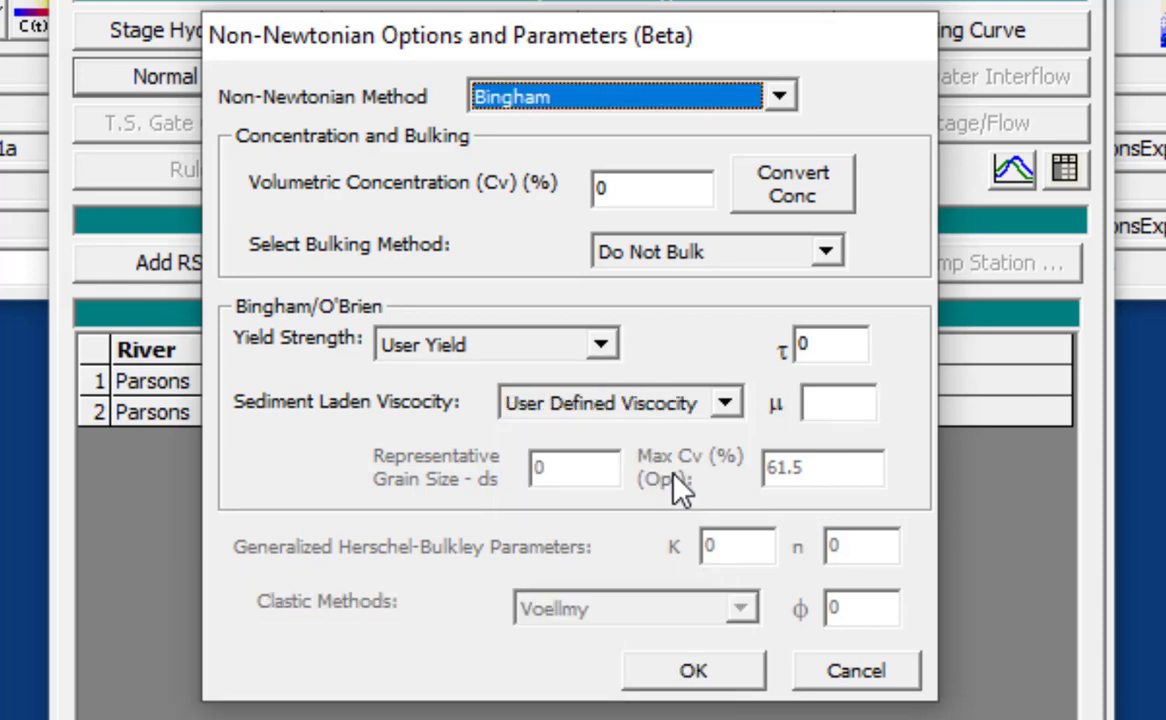
double_click(822, 350)
text(98)
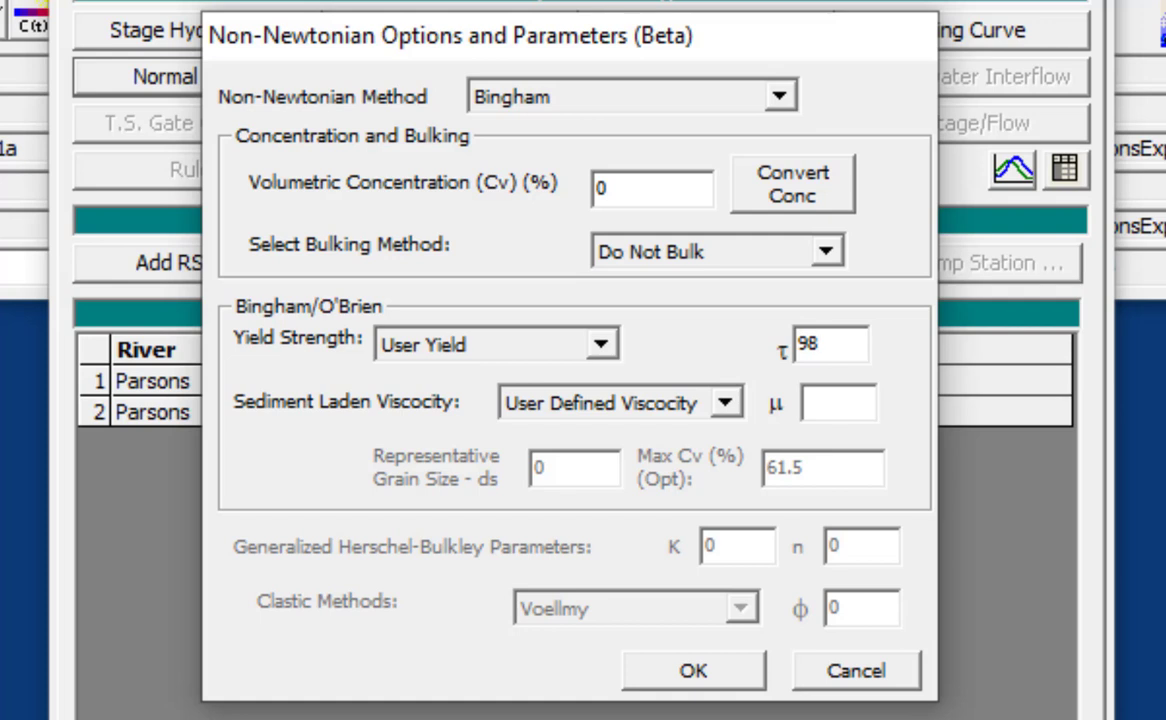
click(831, 405)
text(1.92)
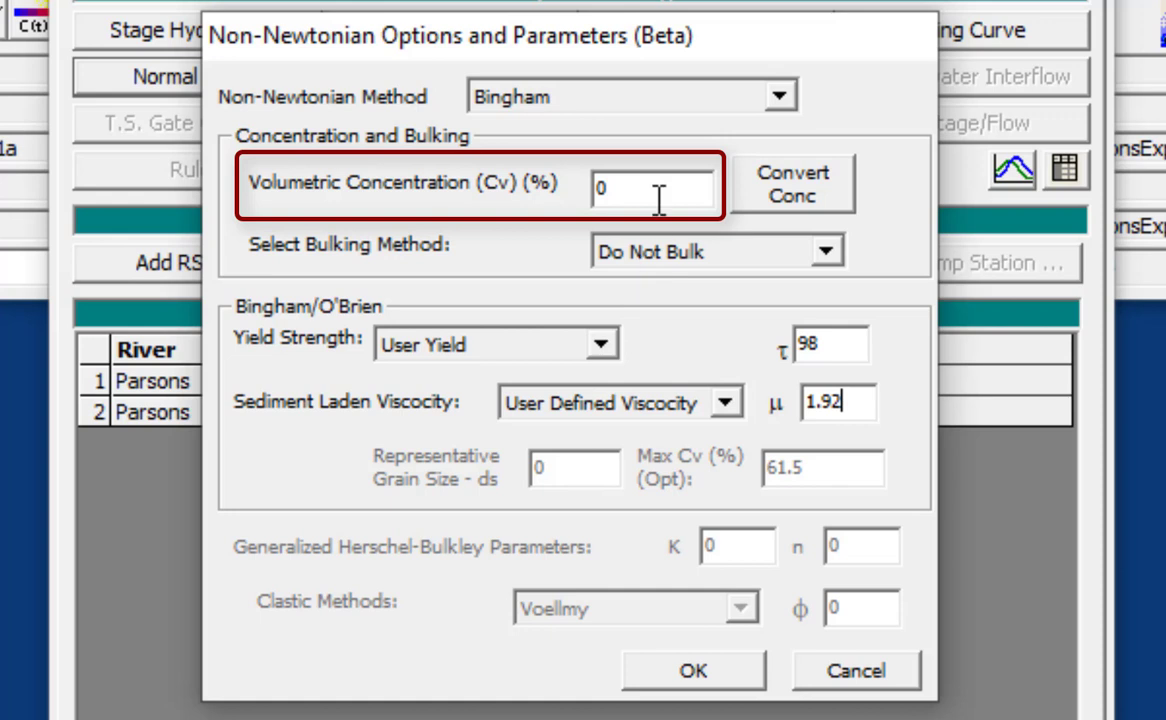
- Enter 69.2% as the Bingham fluid's volumetric concentration (Cv)
double_click(601, 188)
text(69.2)
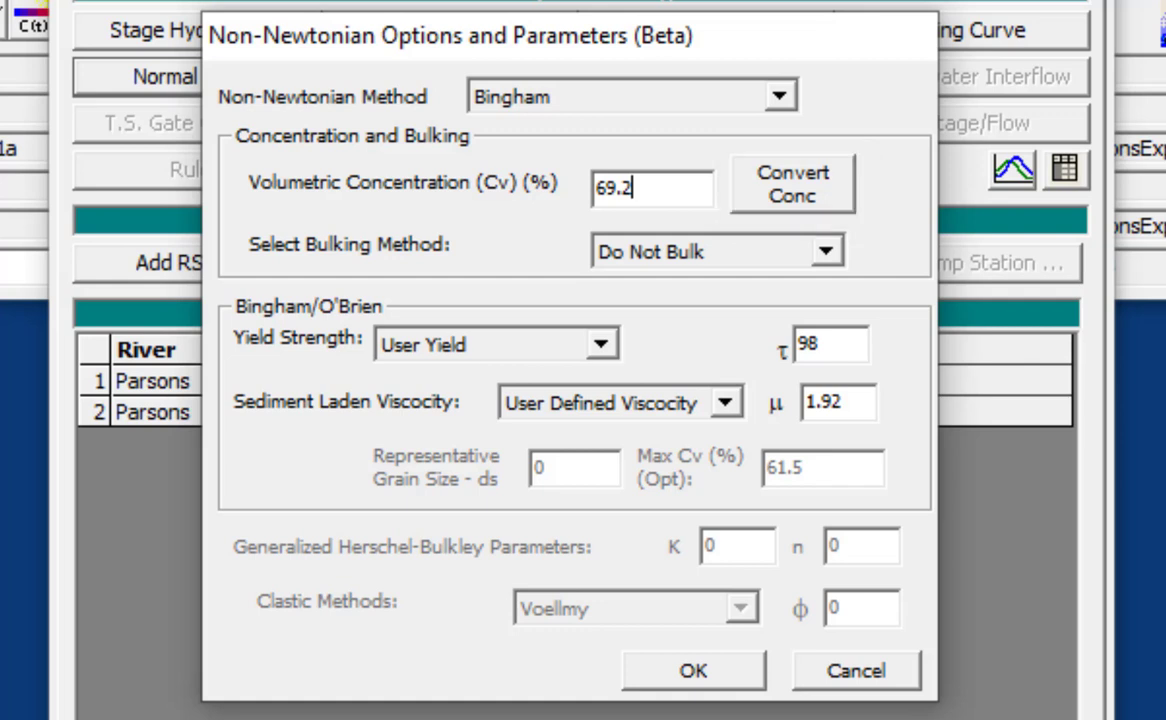
- Convert 69.2% volumetric concentration to confirm 85.6% by weight, then accept the Bingham settings
click(792, 184)
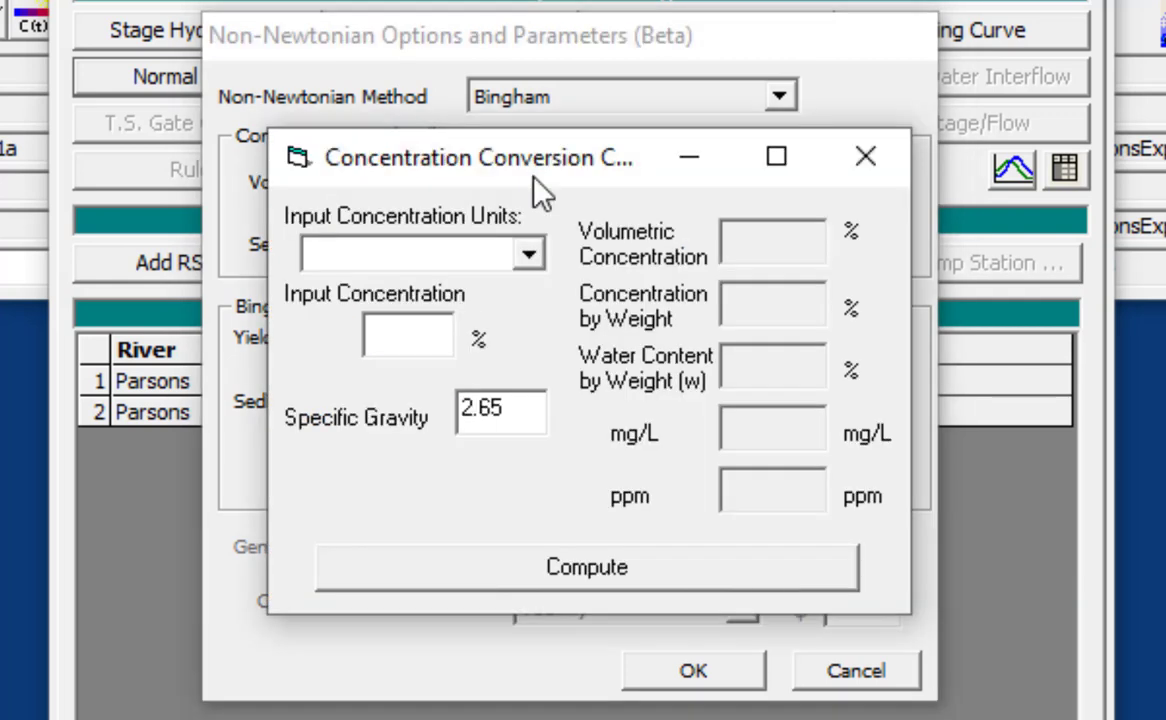
click(527, 256)
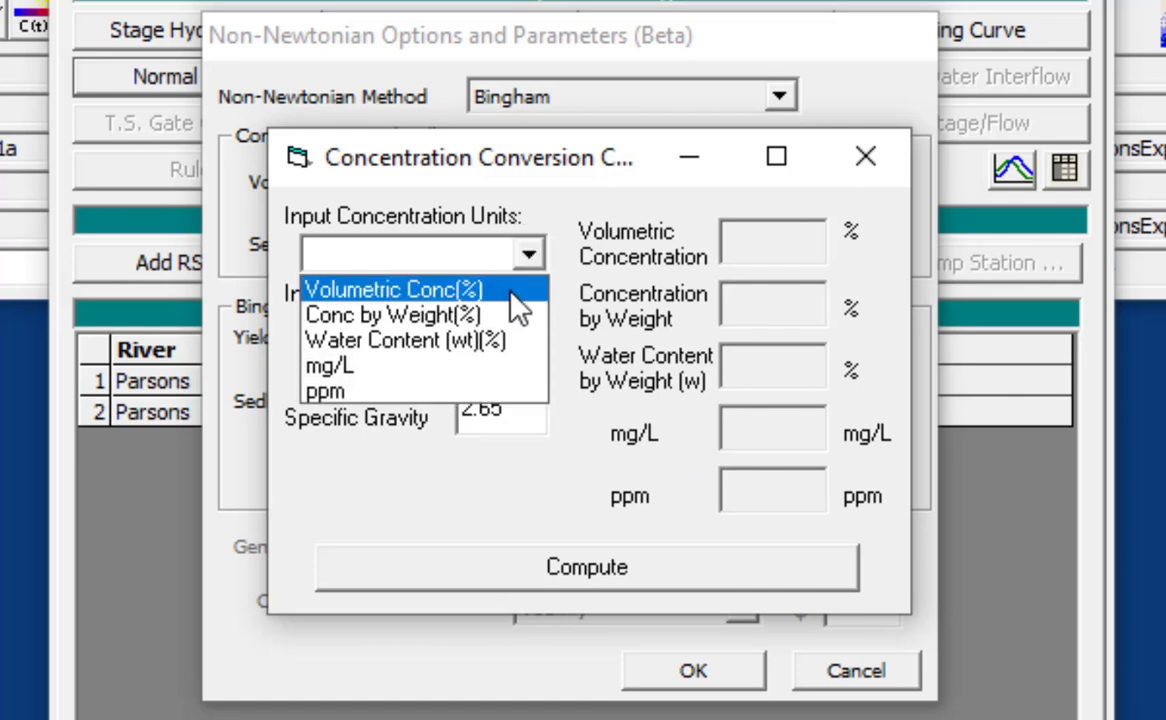
click(505, 292)
click(407, 333)
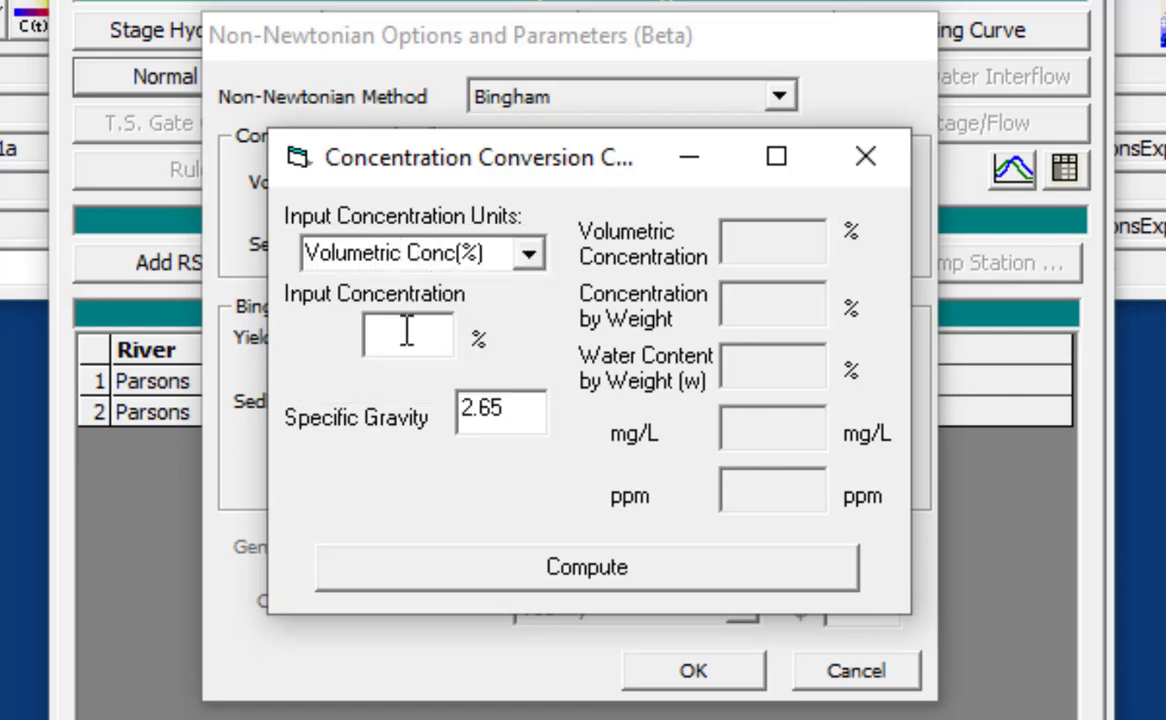
text(69.2)
click(785, 580)
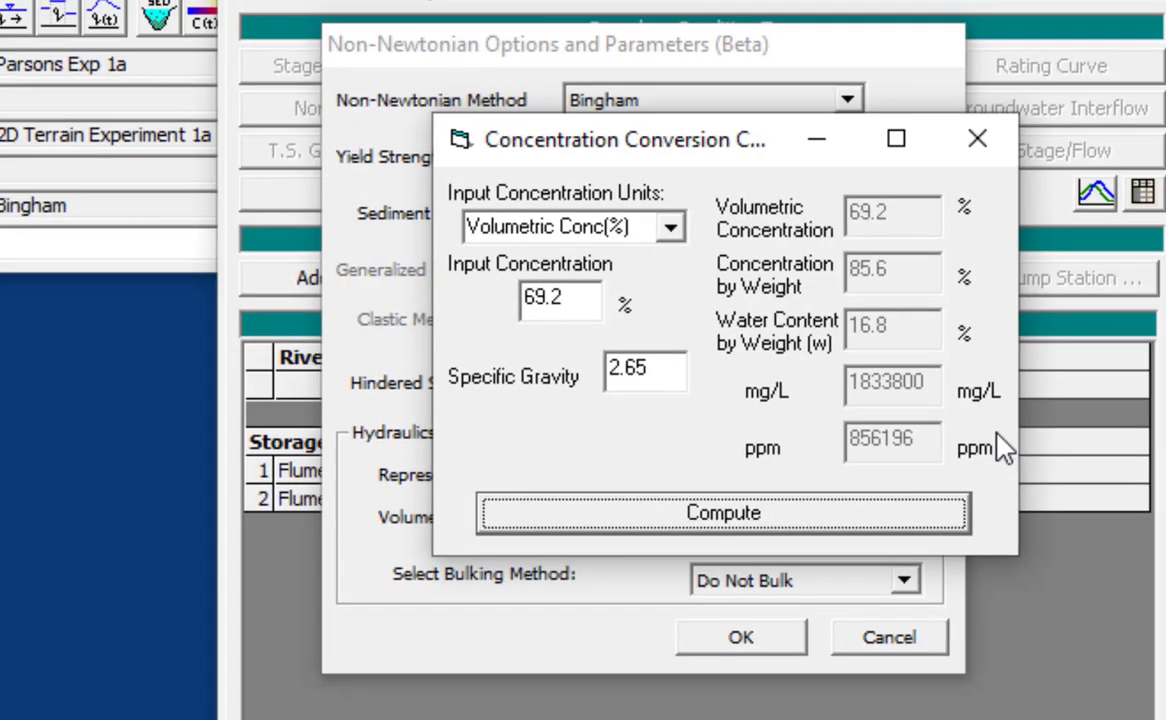
click(1009, 131)
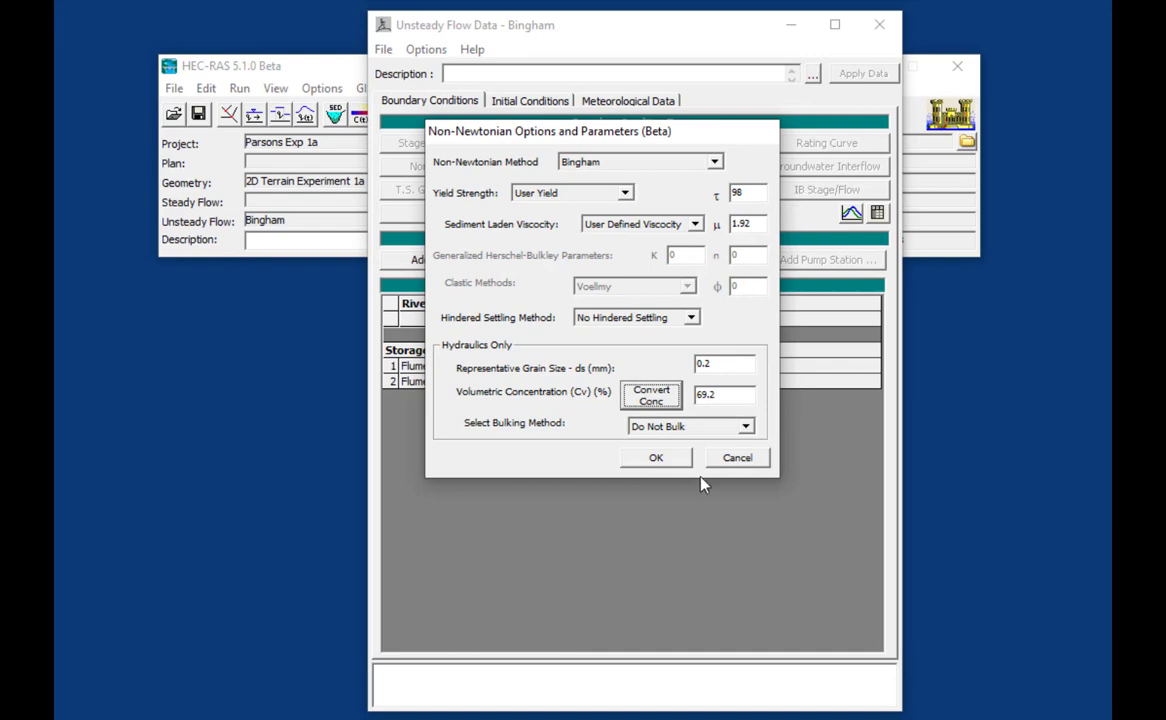
click(670, 464)
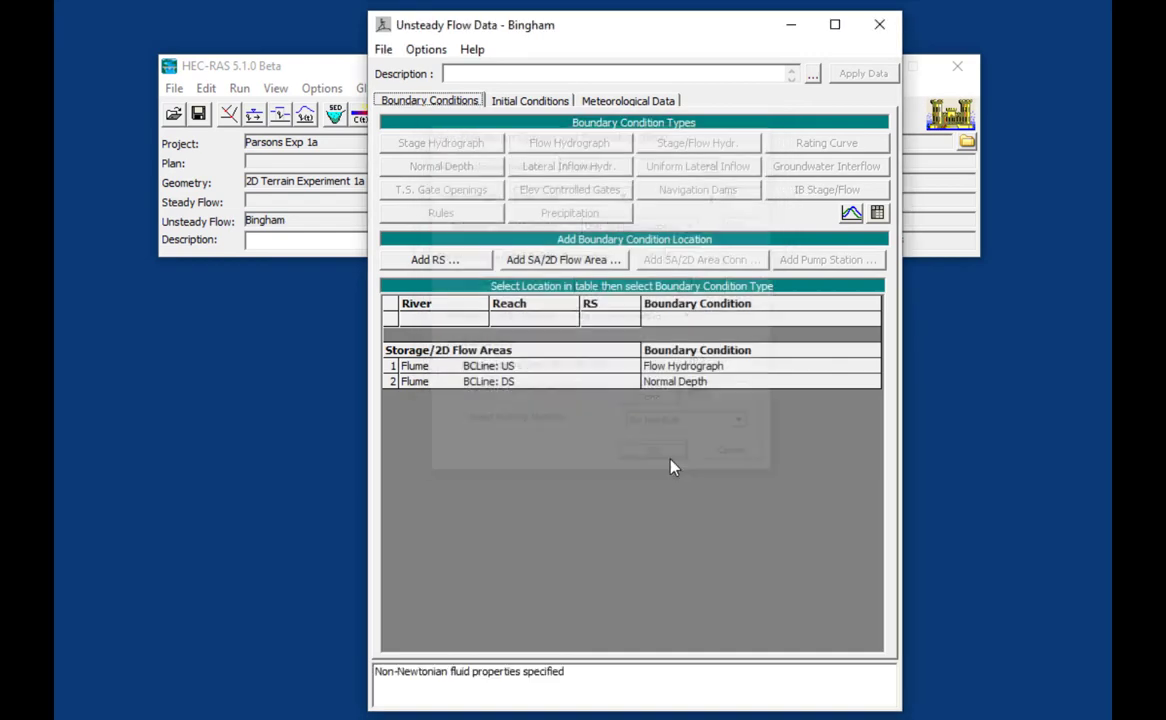
- Save the unsteady flow data and close its editor
click(396, 51)
click(408, 115)
click(879, 24)
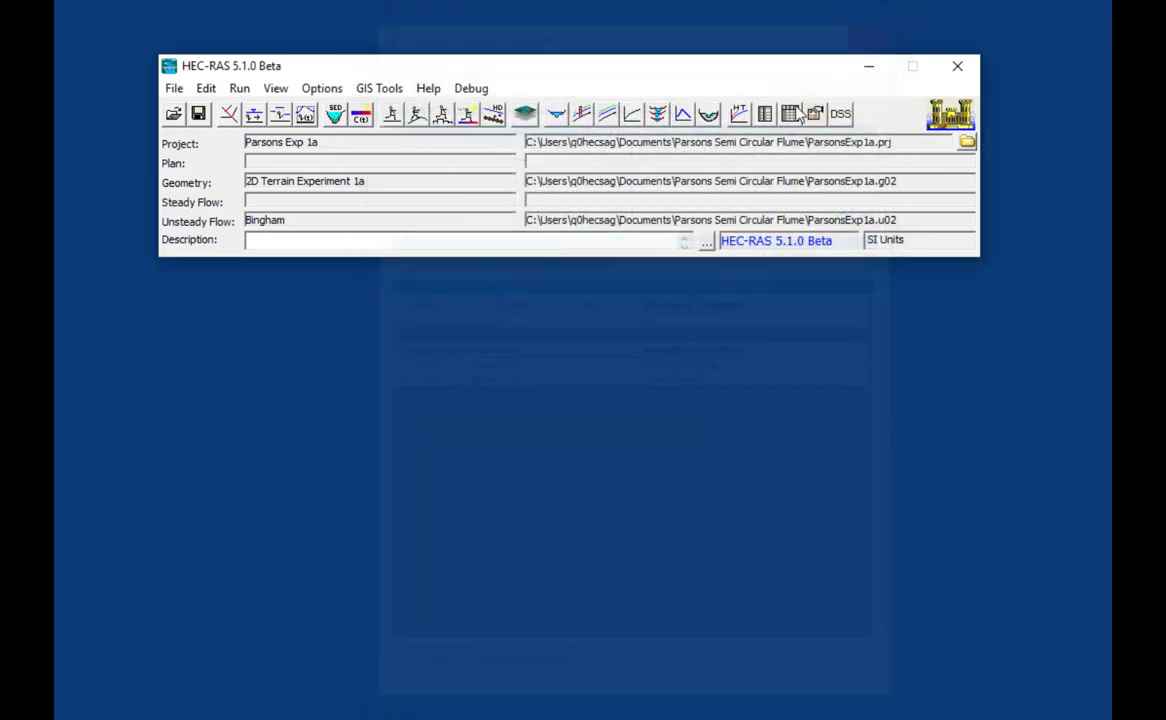
- Save the unsteady flow plan as a new plan titled 'Bingham' with short ID Bingham
click(419, 117)
click(343, 65)
click(370, 152)
text(Bingham)
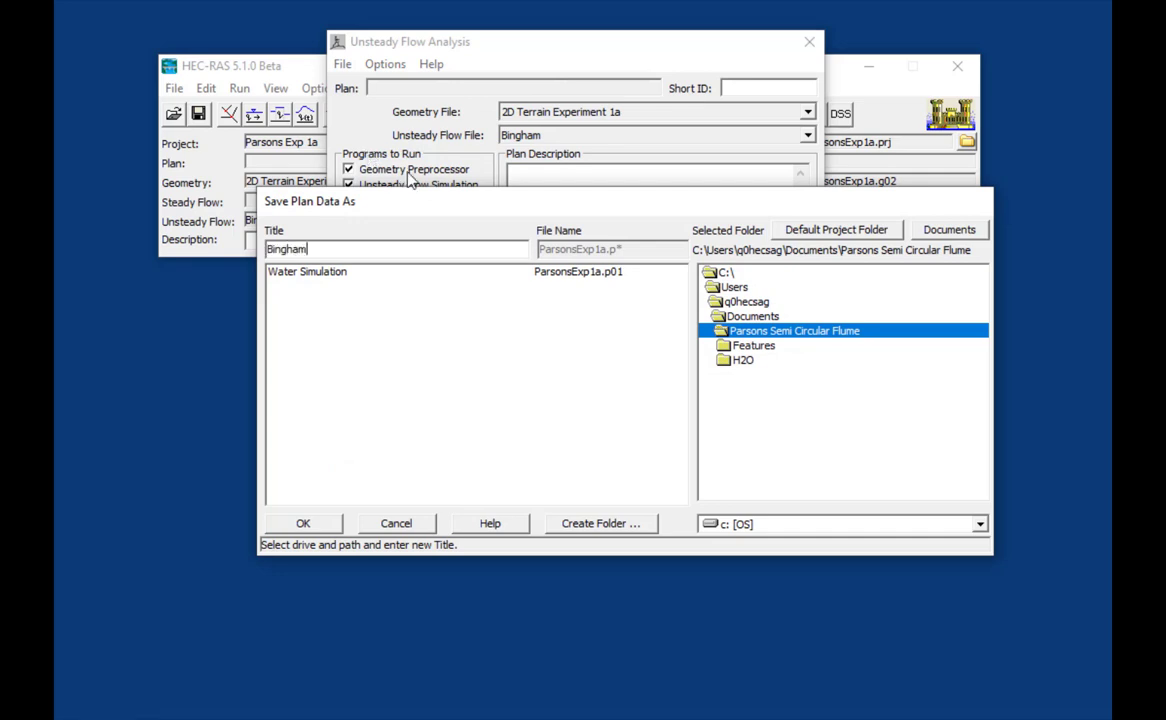
click(303, 523)
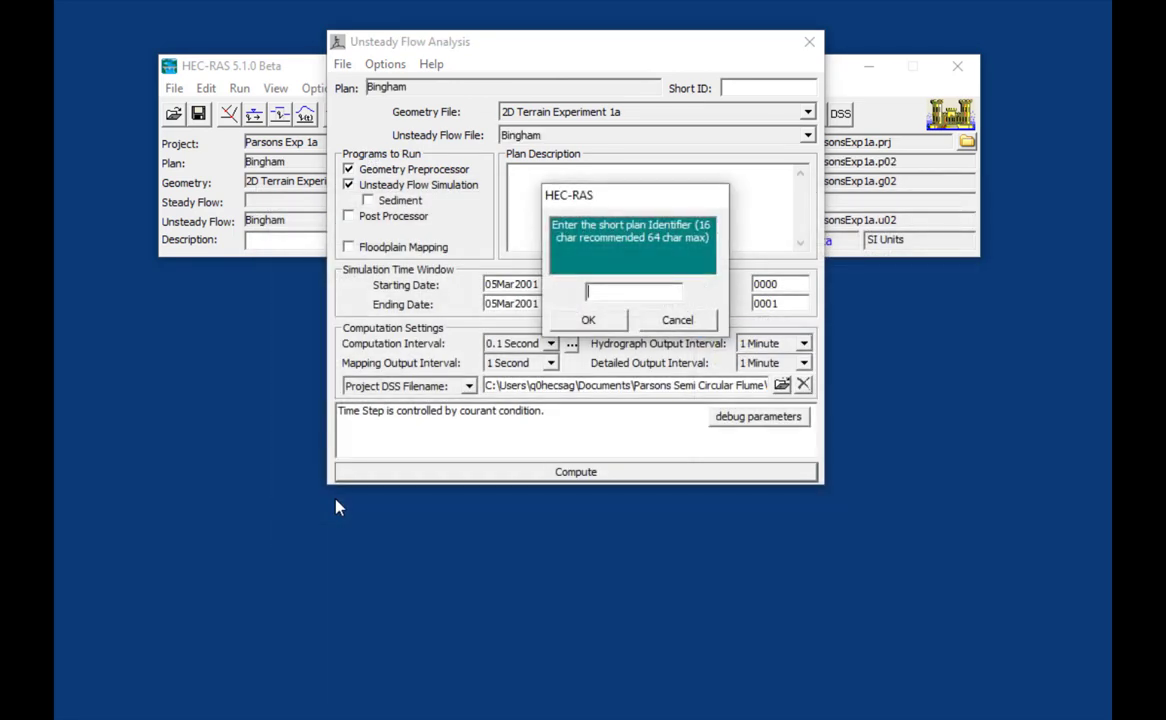
click(589, 321)
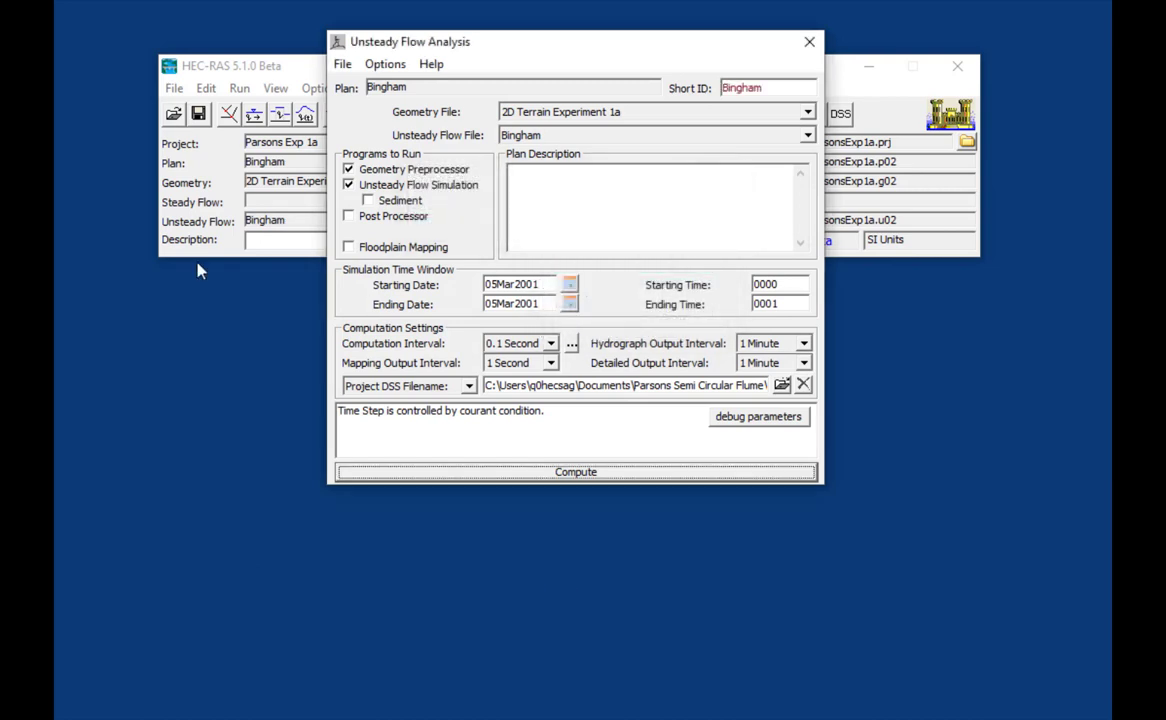
- Run the Bingham unsteady simulation and open its results in RAS Mapper
click(694, 477)
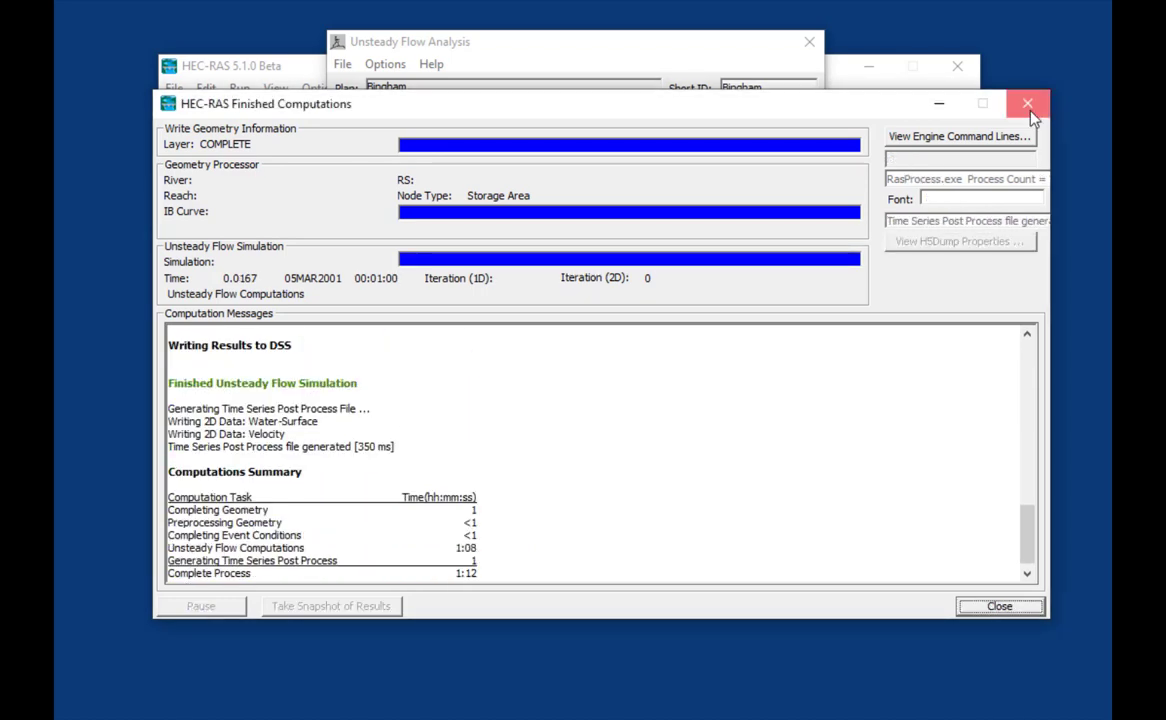
click(1027, 104)
click(930, 190)
click(528, 115)
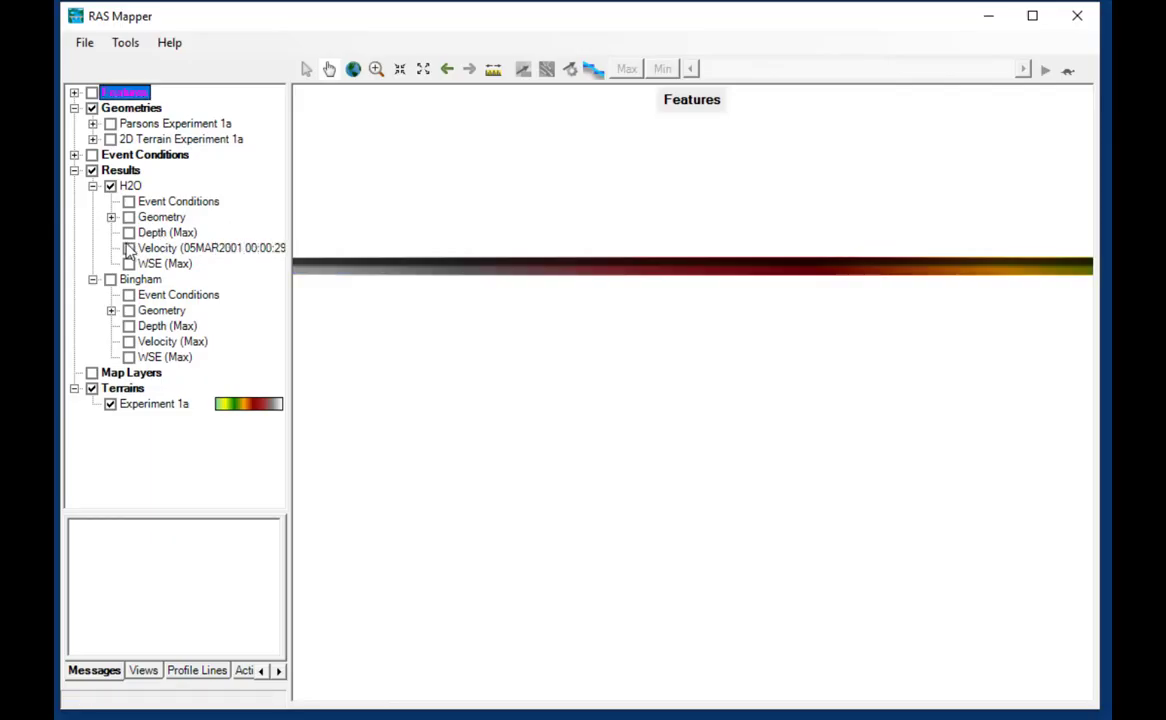
- Hide H2O, display and select the Bingham Velocity layer, and zoom to the flow front
click(110, 186)
click(110, 280)
click(128, 341)
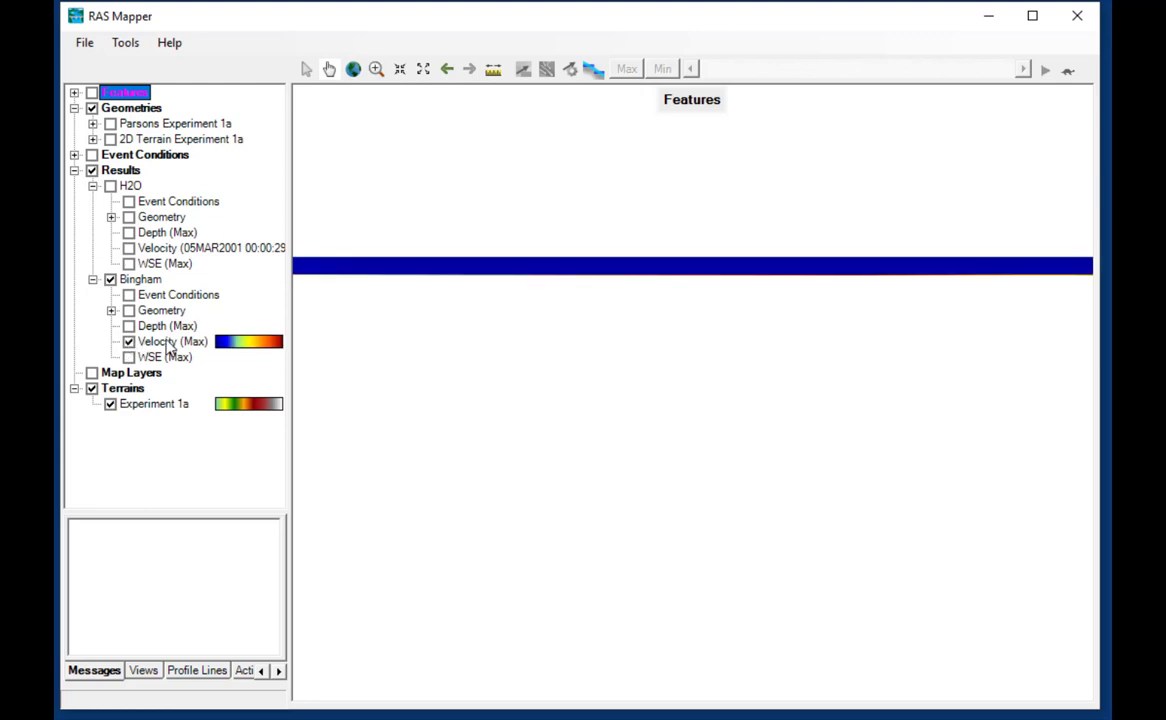
click(172, 342)
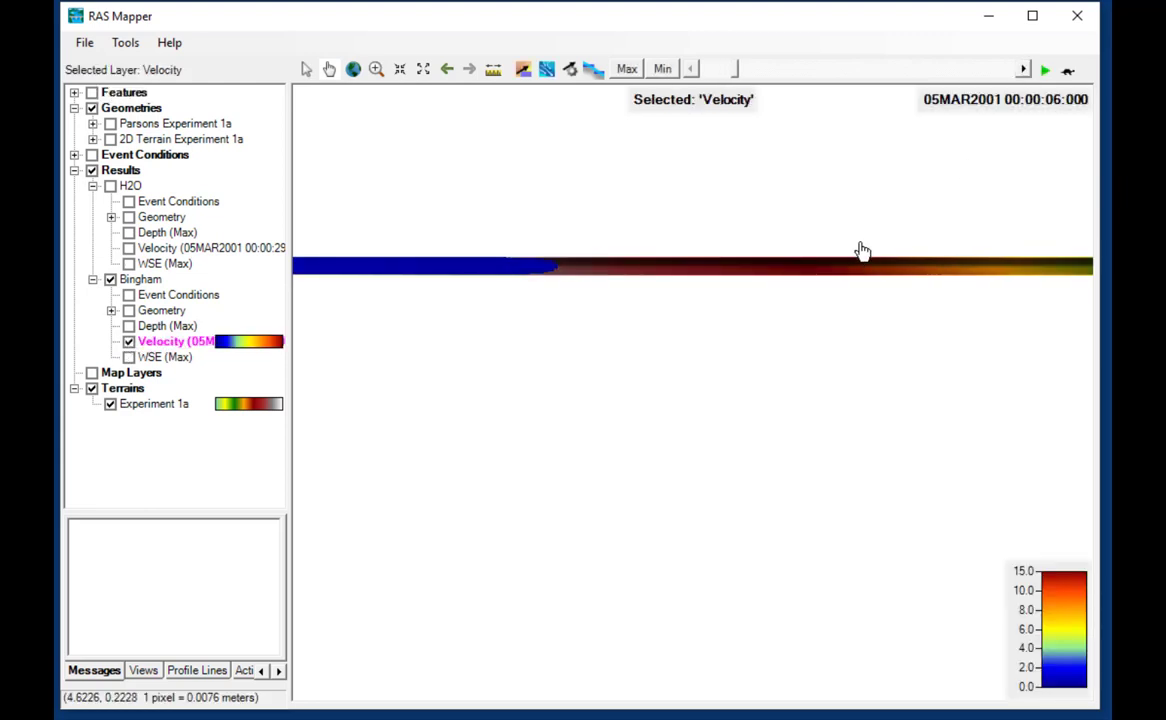
drag(584, 244, 441, 287)
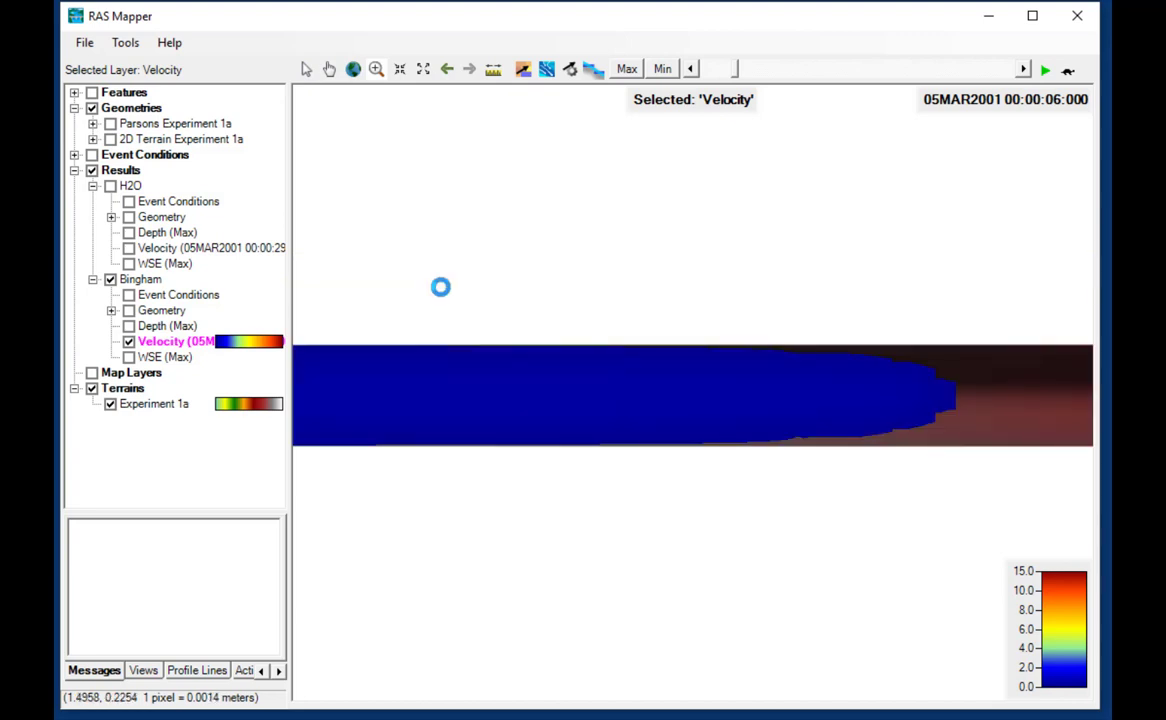
- Change the Bingham Velocity layer's stretched colour ramp maximum from 15 to 1.5
right_click(172, 344)
click(215, 354)
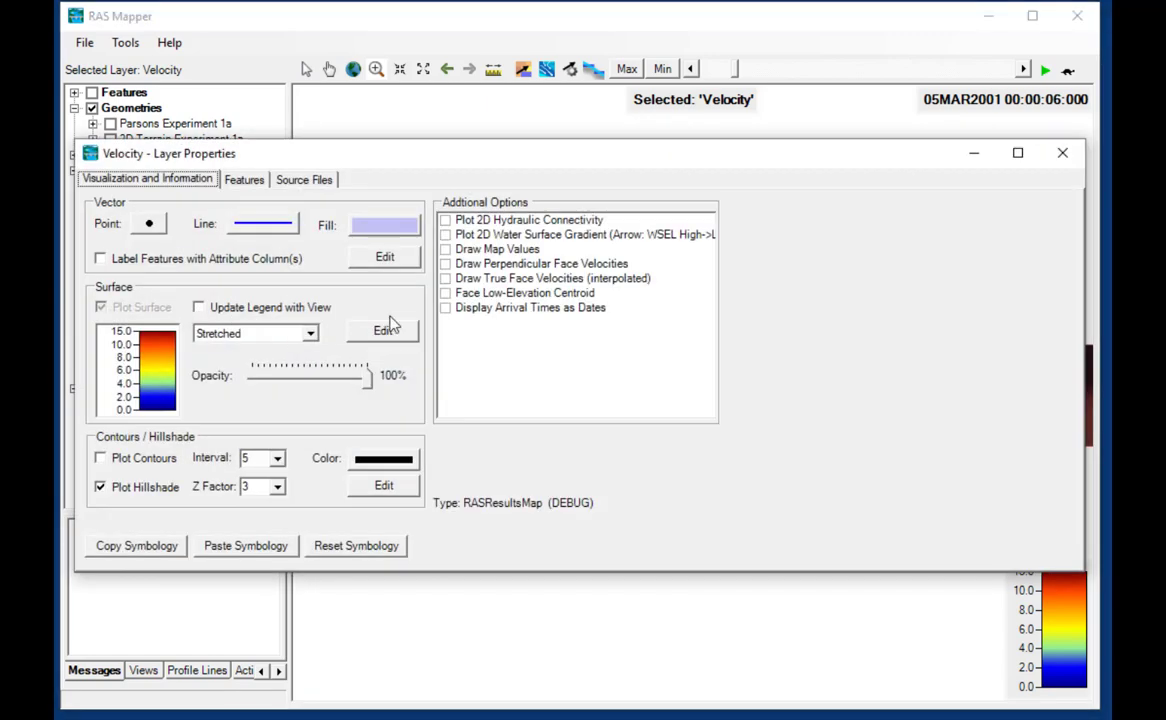
click(394, 334)
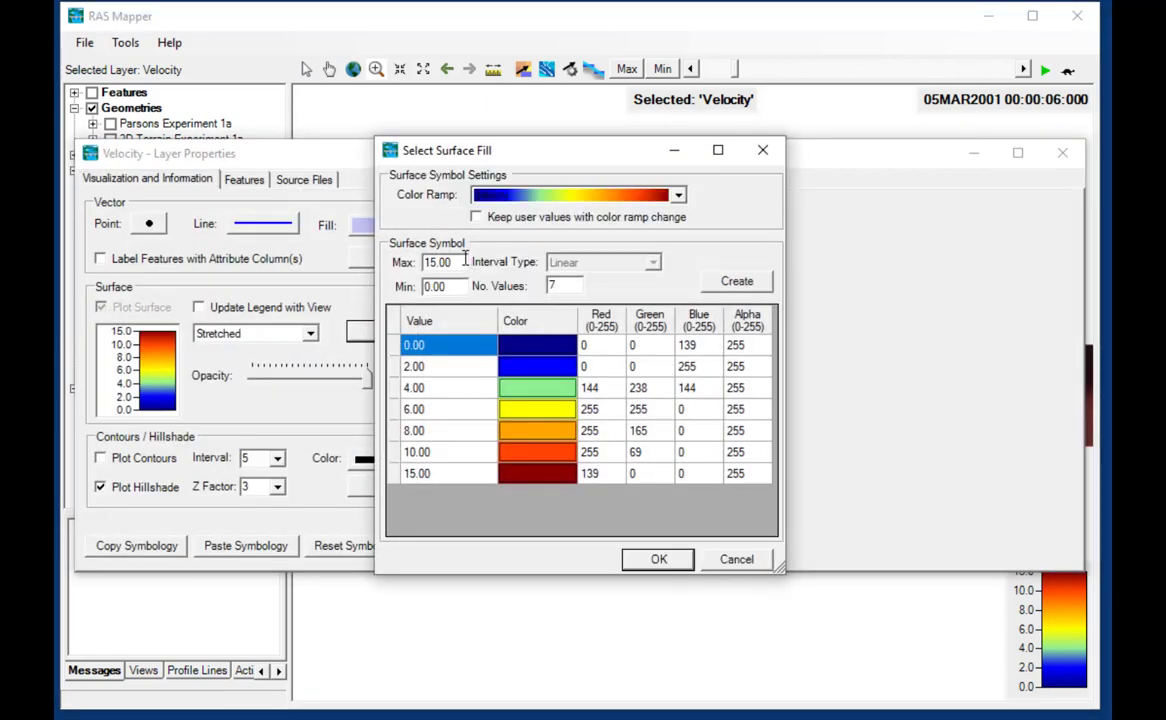
text(1.5)
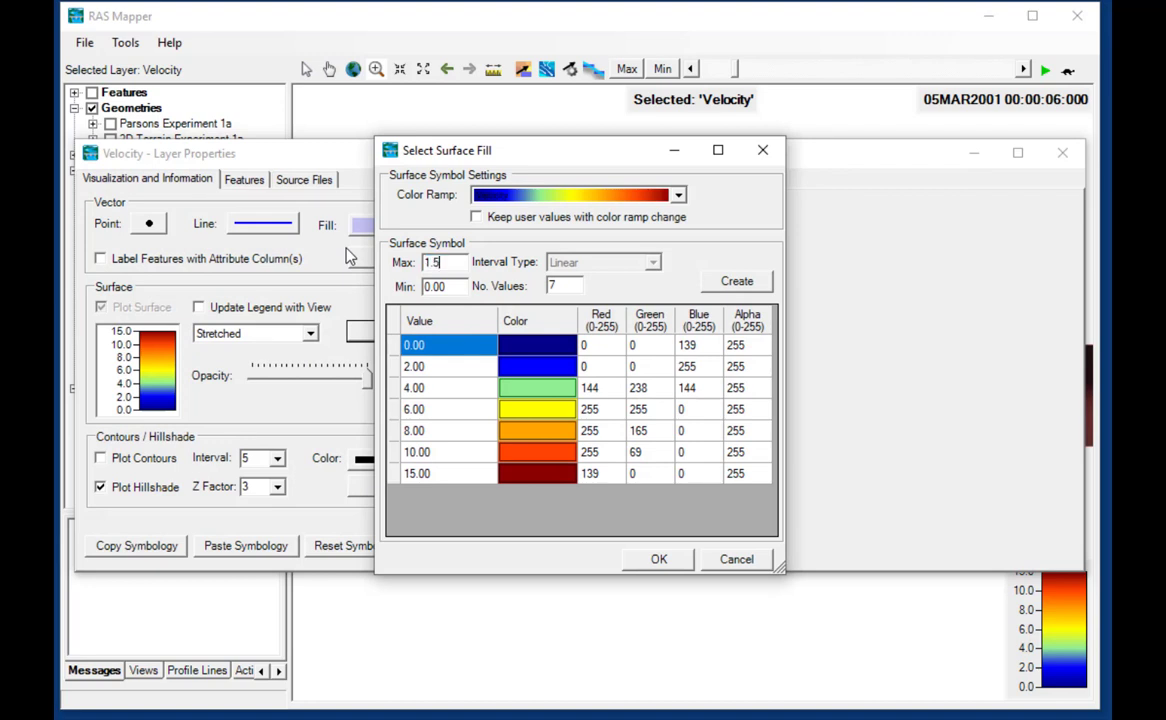
click(715, 280)
click(659, 559)
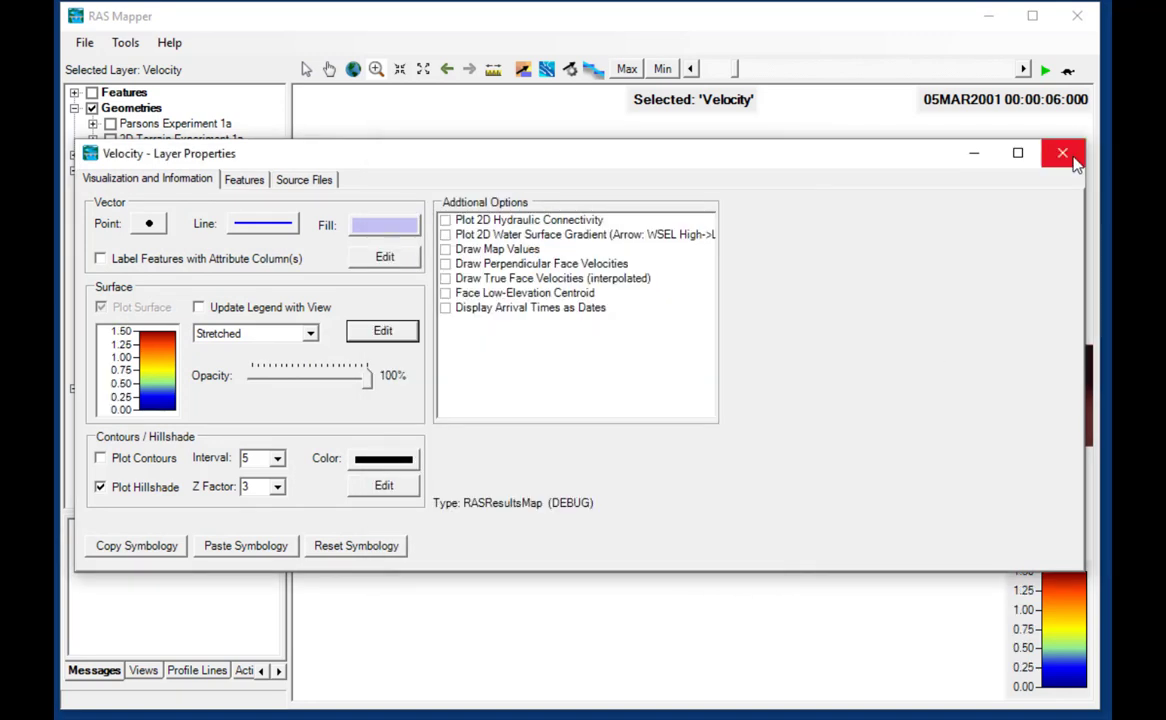
click(1062, 152)
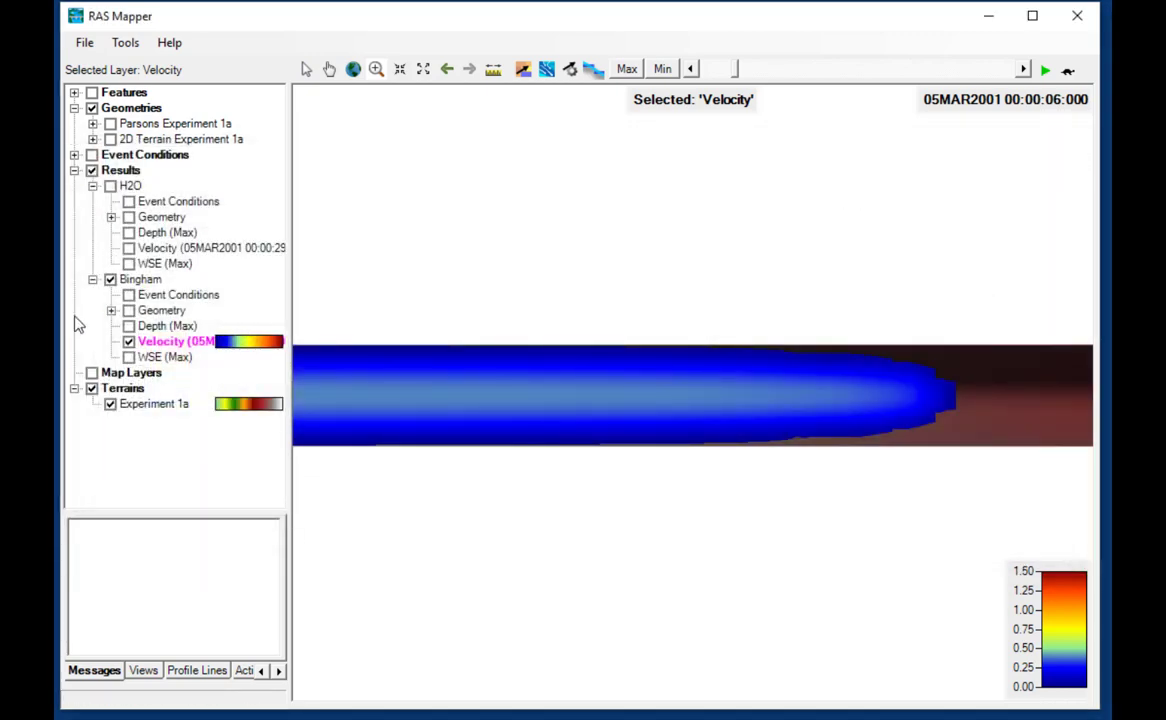
- Turn on the H2O Velocity map and move the Bingham results layer up one, above H2O
click(127, 247)
scroll(541, 343, down, 1)
scroll(541, 343, up, 1)
scroll(541, 345, down, 1)
scroll(541, 345, up, 2)
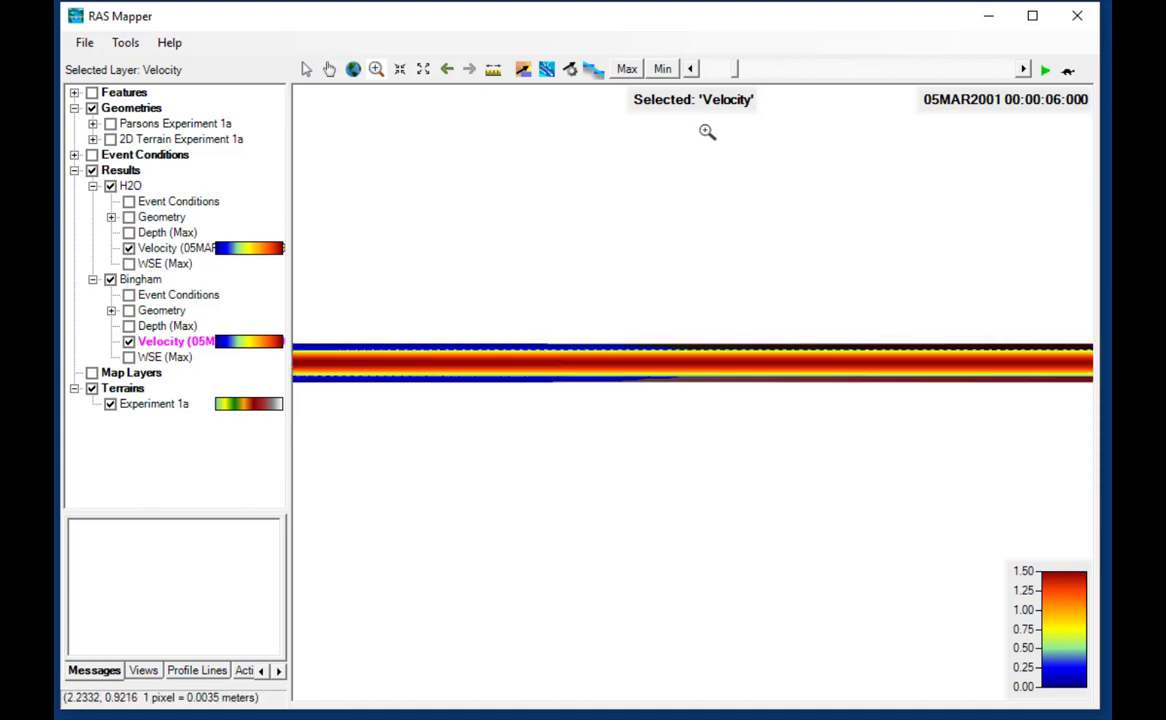
click(140, 279)
right_click(139, 279)
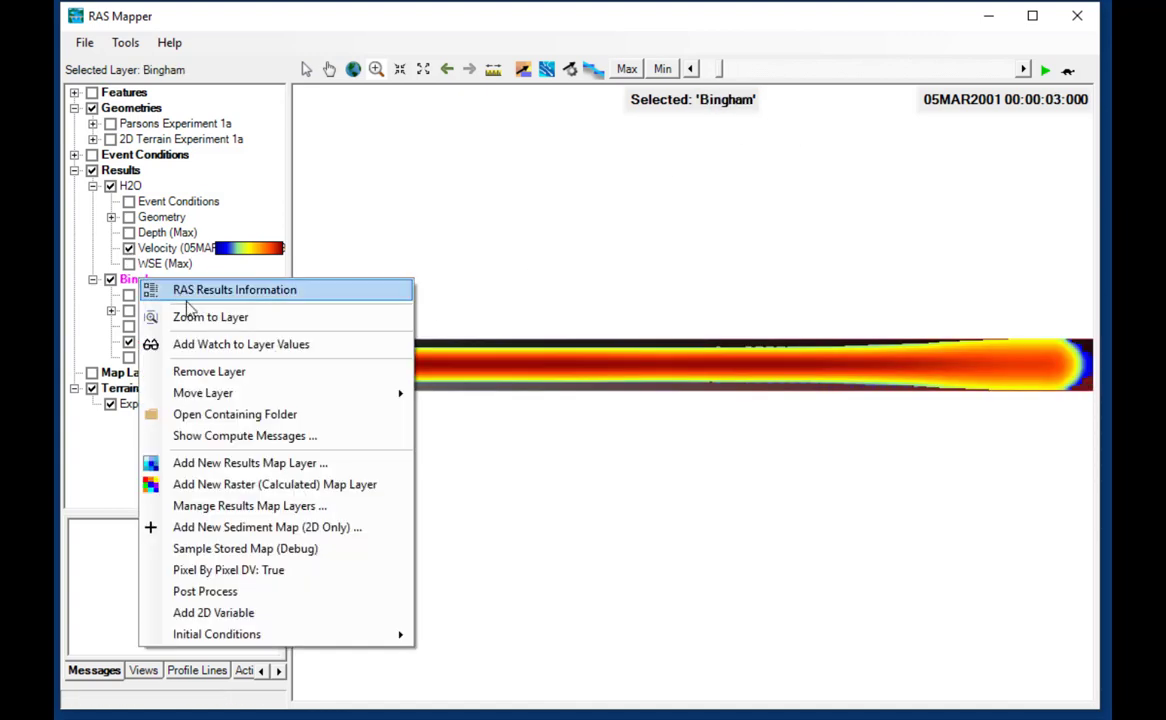
mouse_move(240, 395)
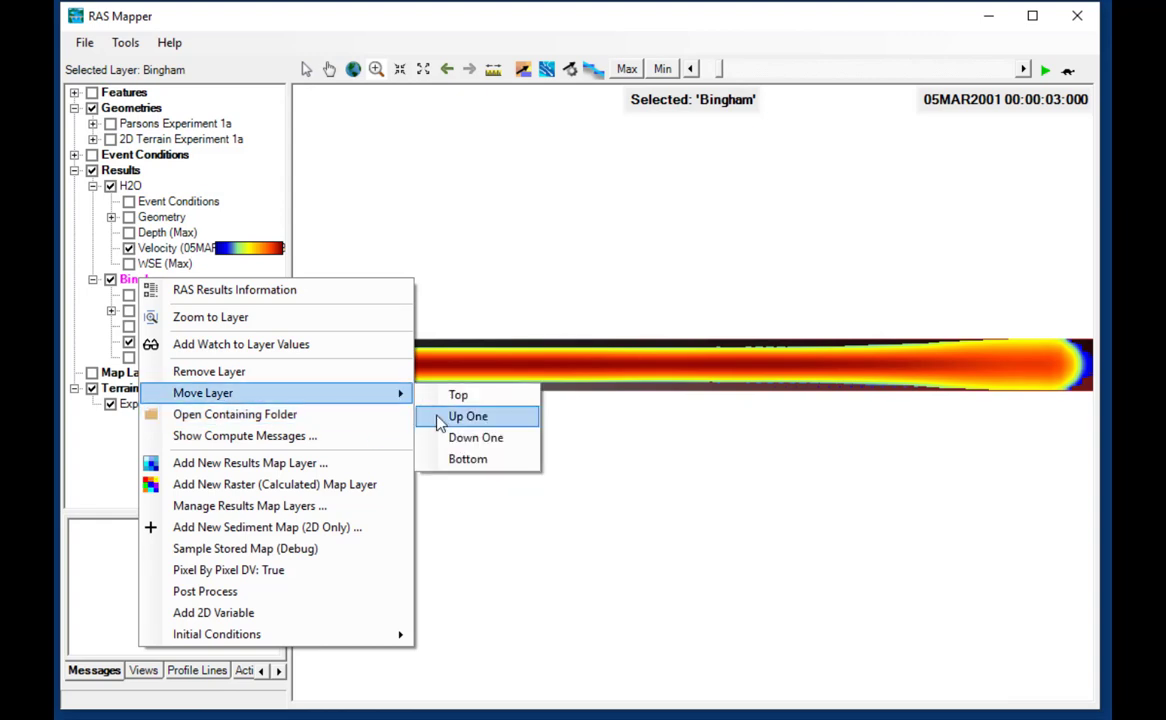
click(466, 416)
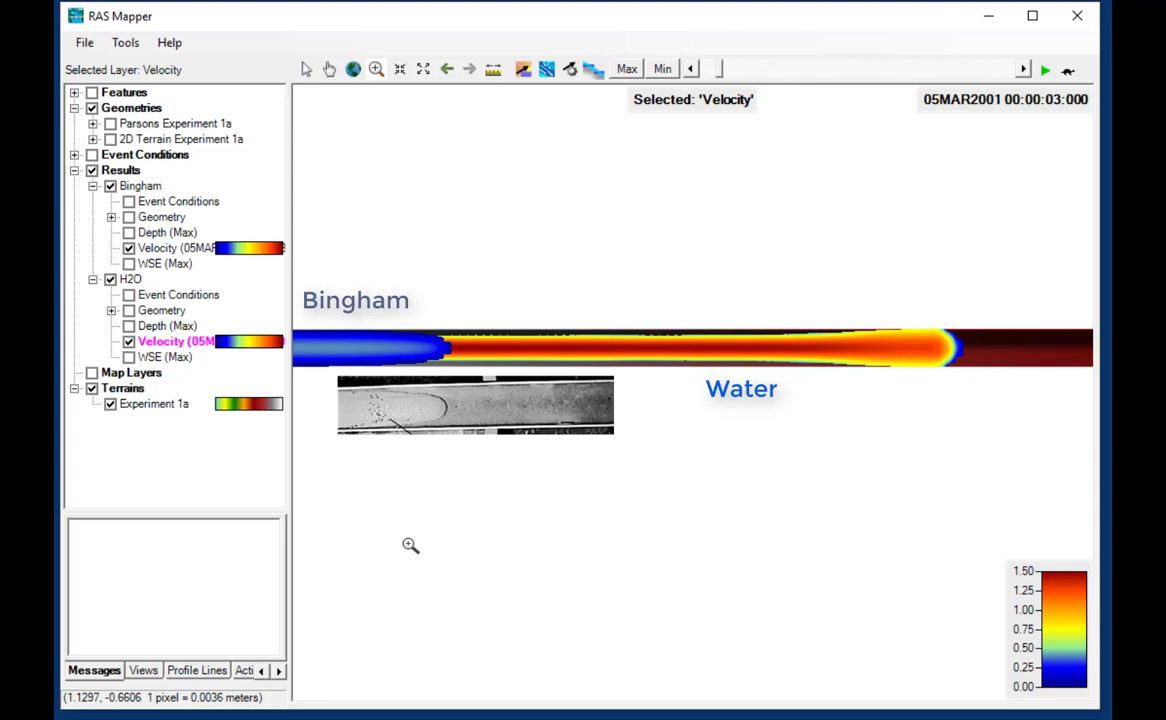
mouse_move(351, 358)
right_click(343, 358)
mouse_move(362, 383)
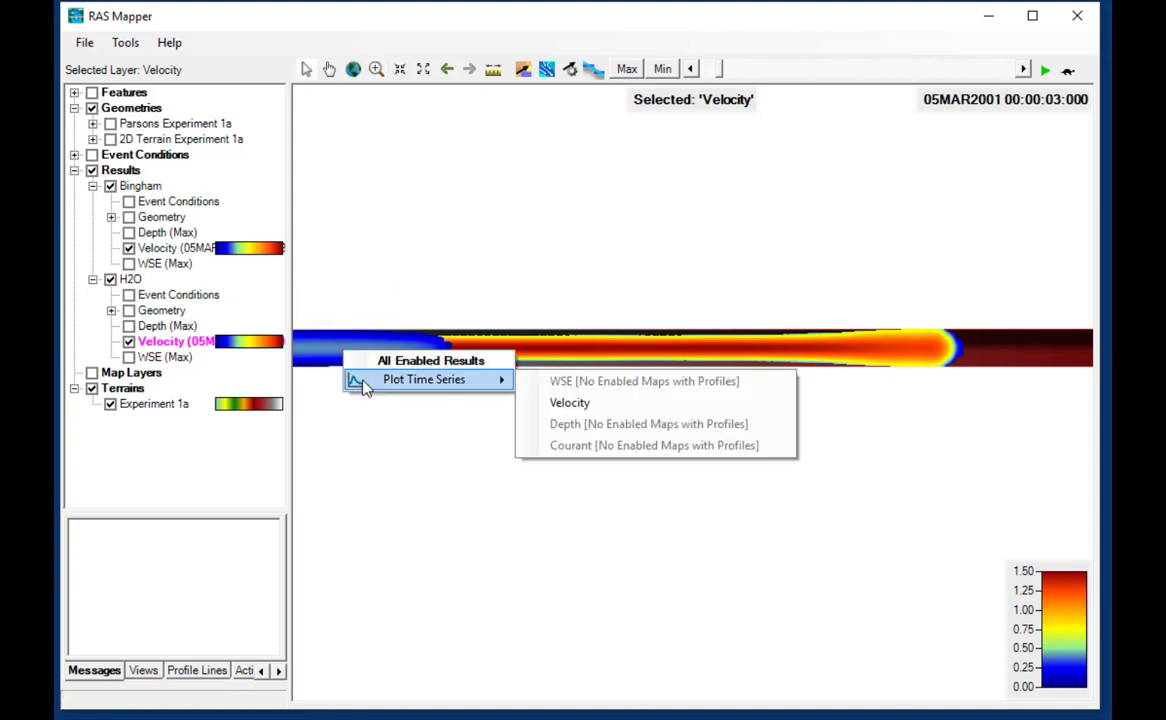
click(556, 404)
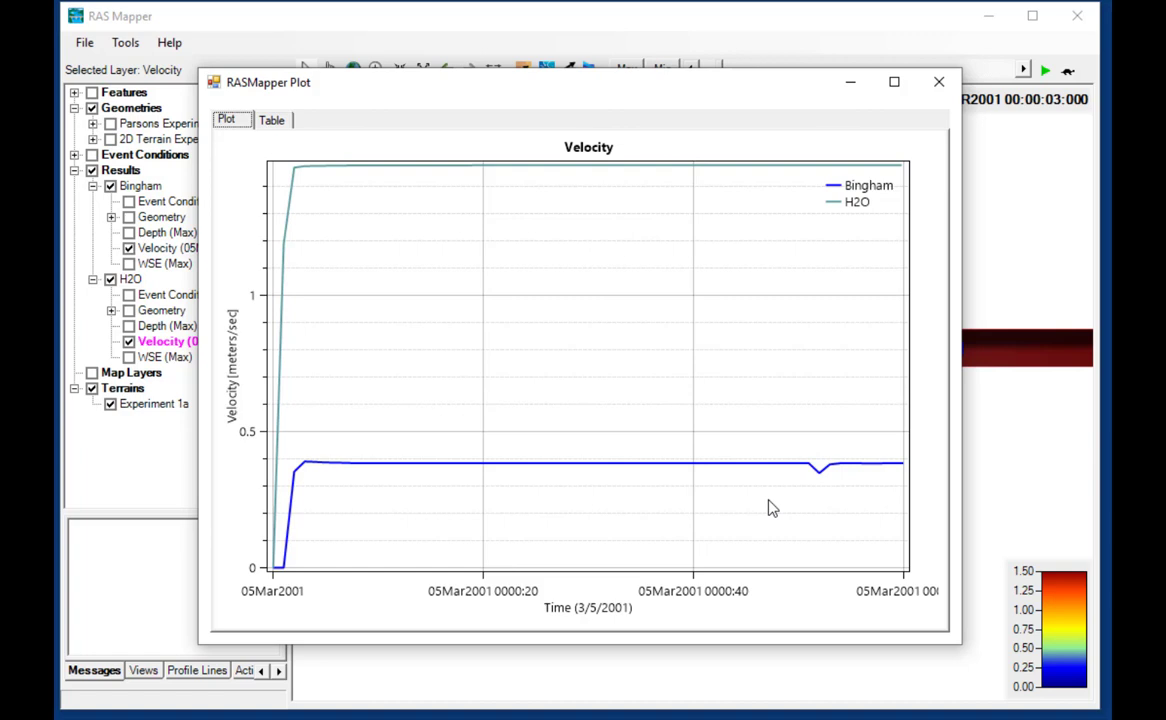
click(939, 81)
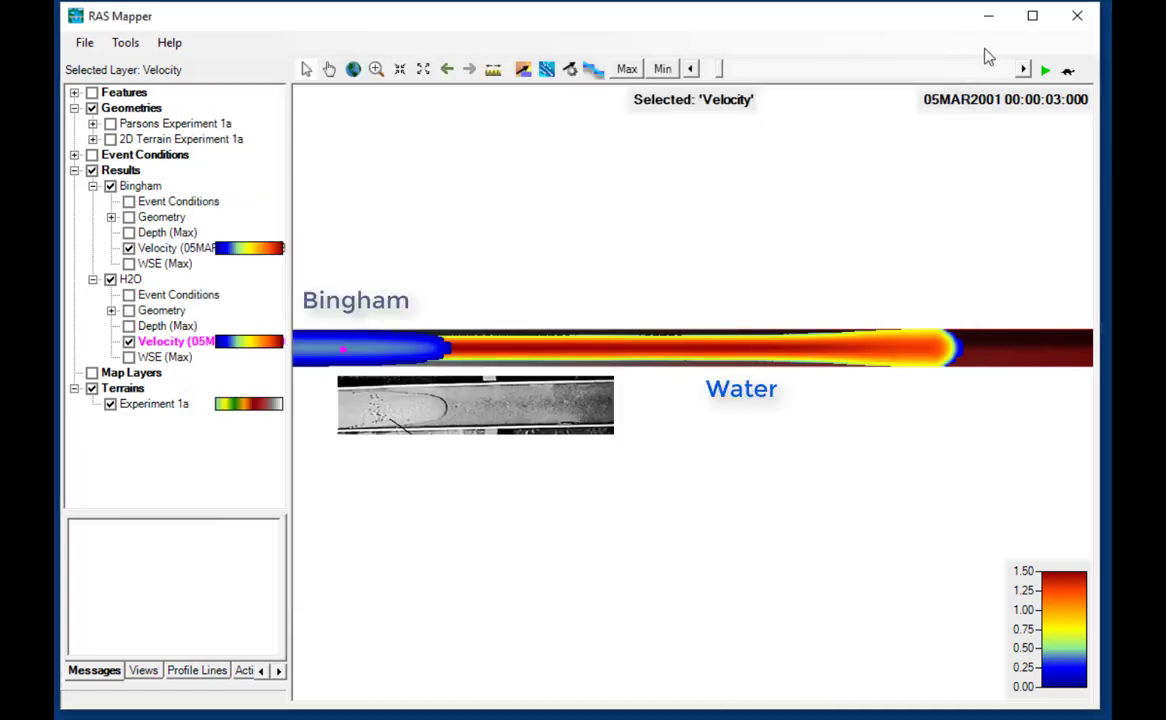